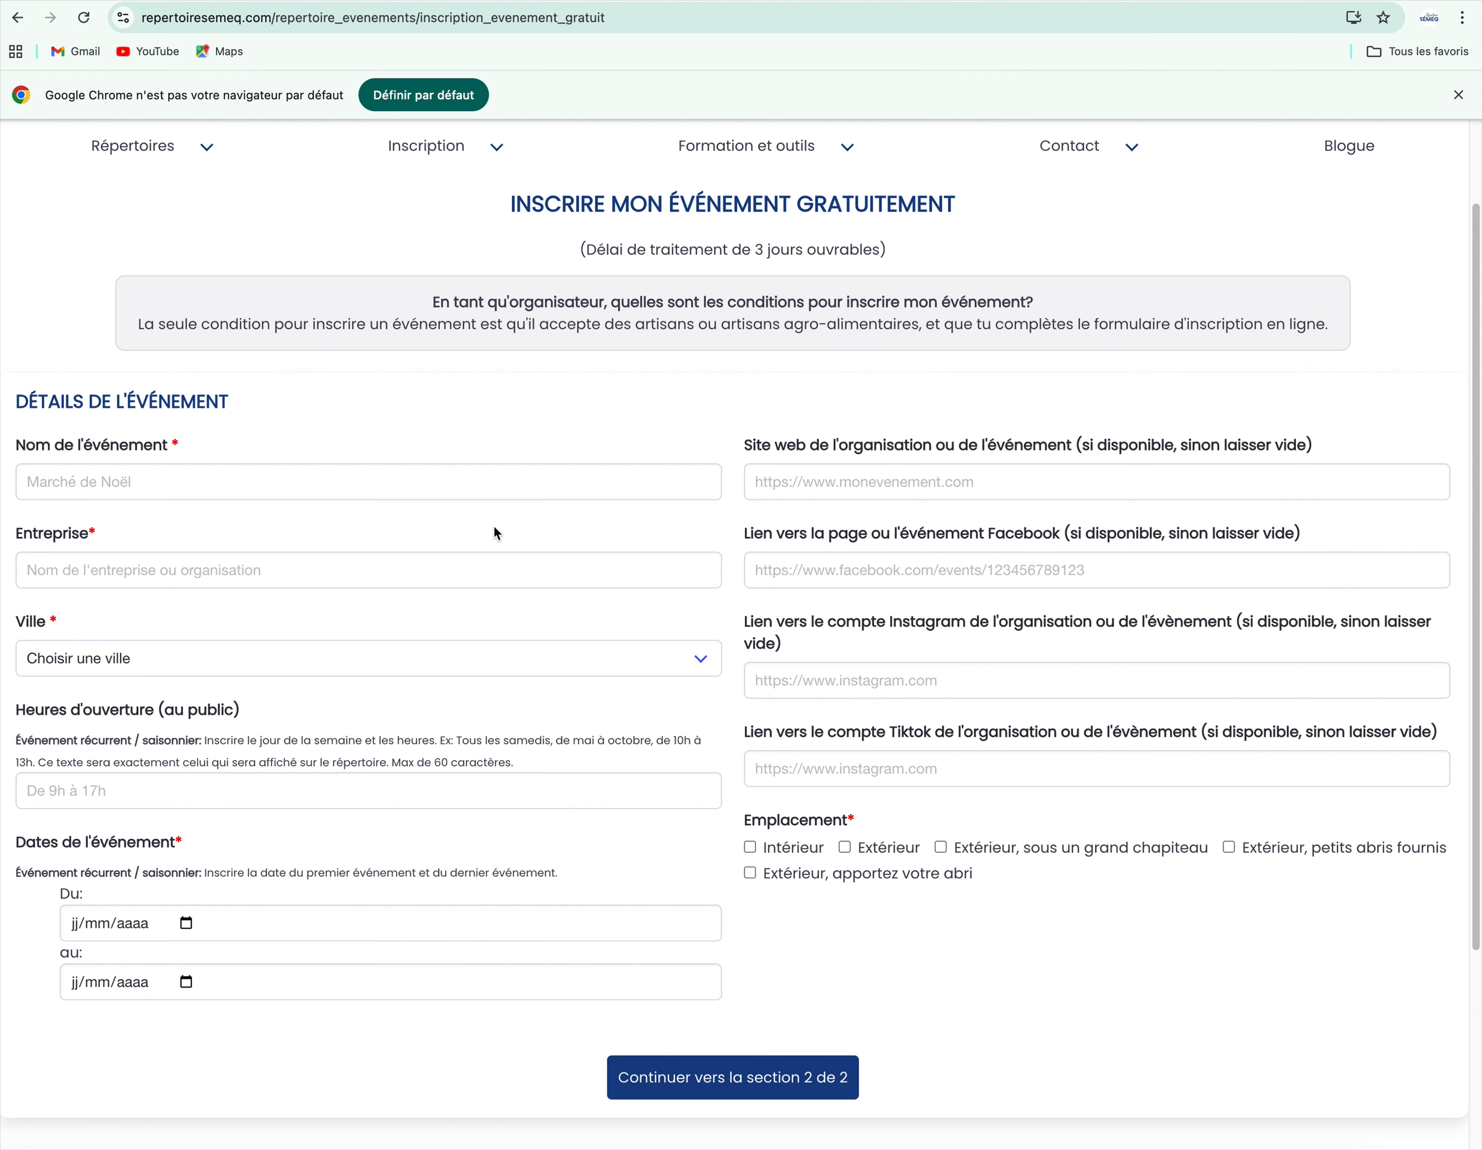
- Enter "Marché de Noël" as the event name and "organisation Sacré bois" as the company
scroll(493, 526, down, 2)
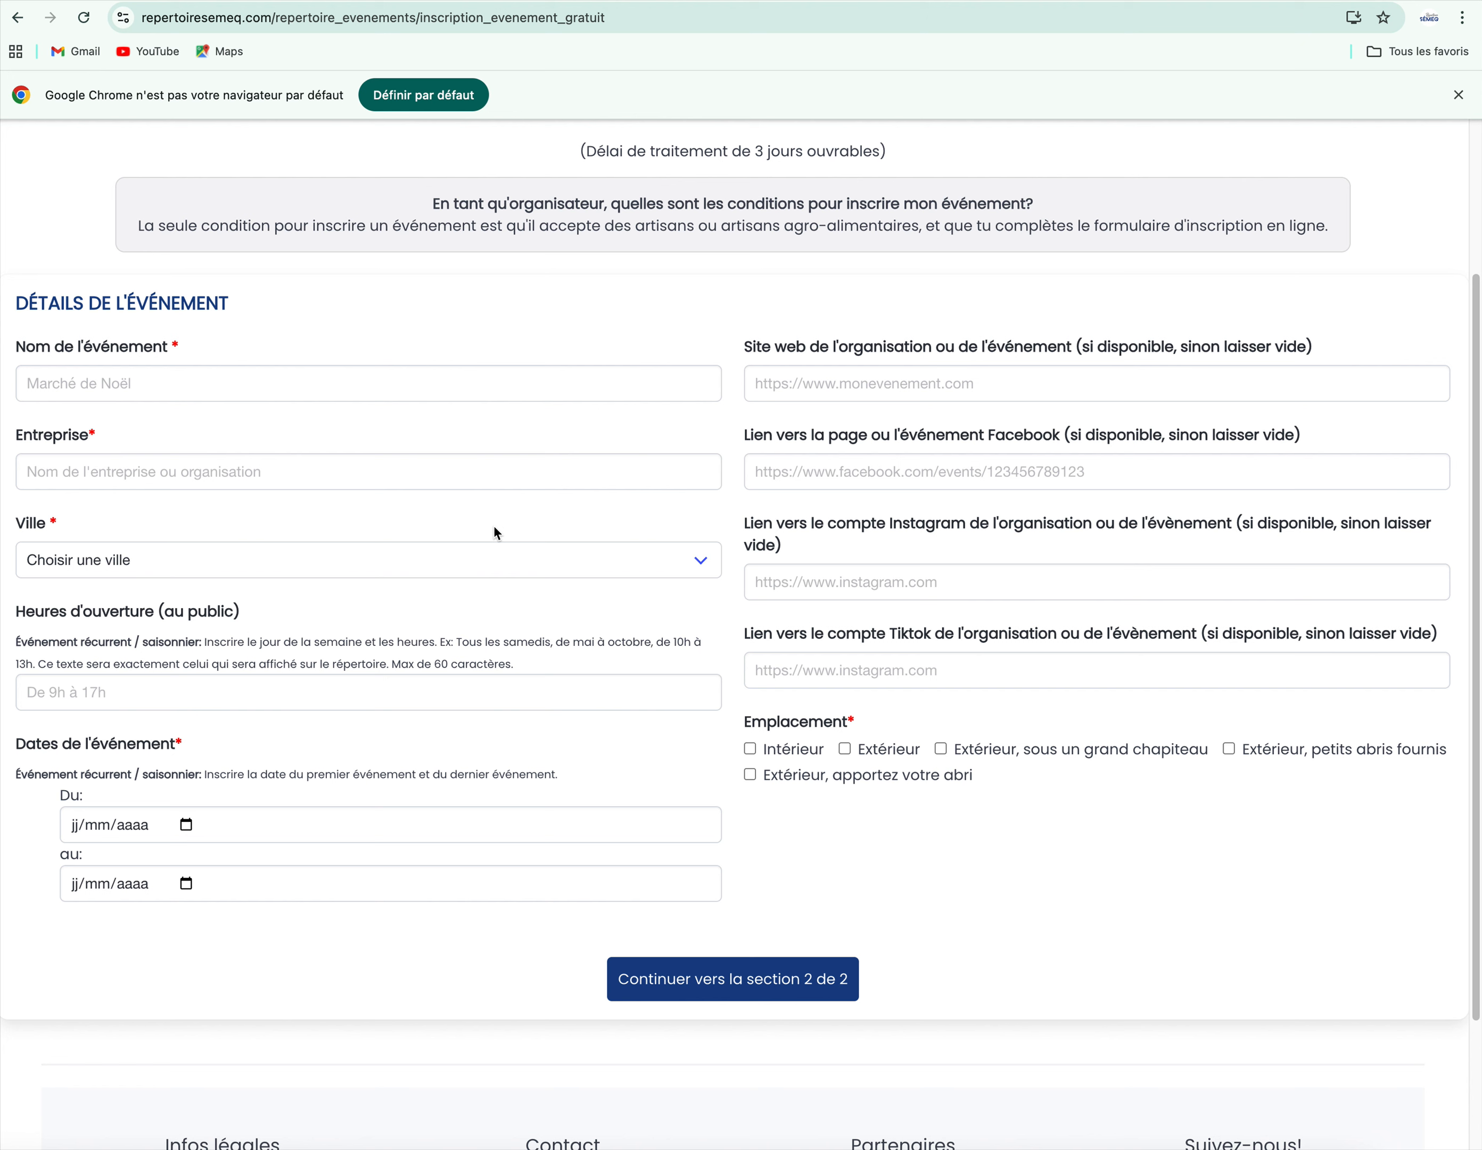
click(199, 386)
click(212, 419)
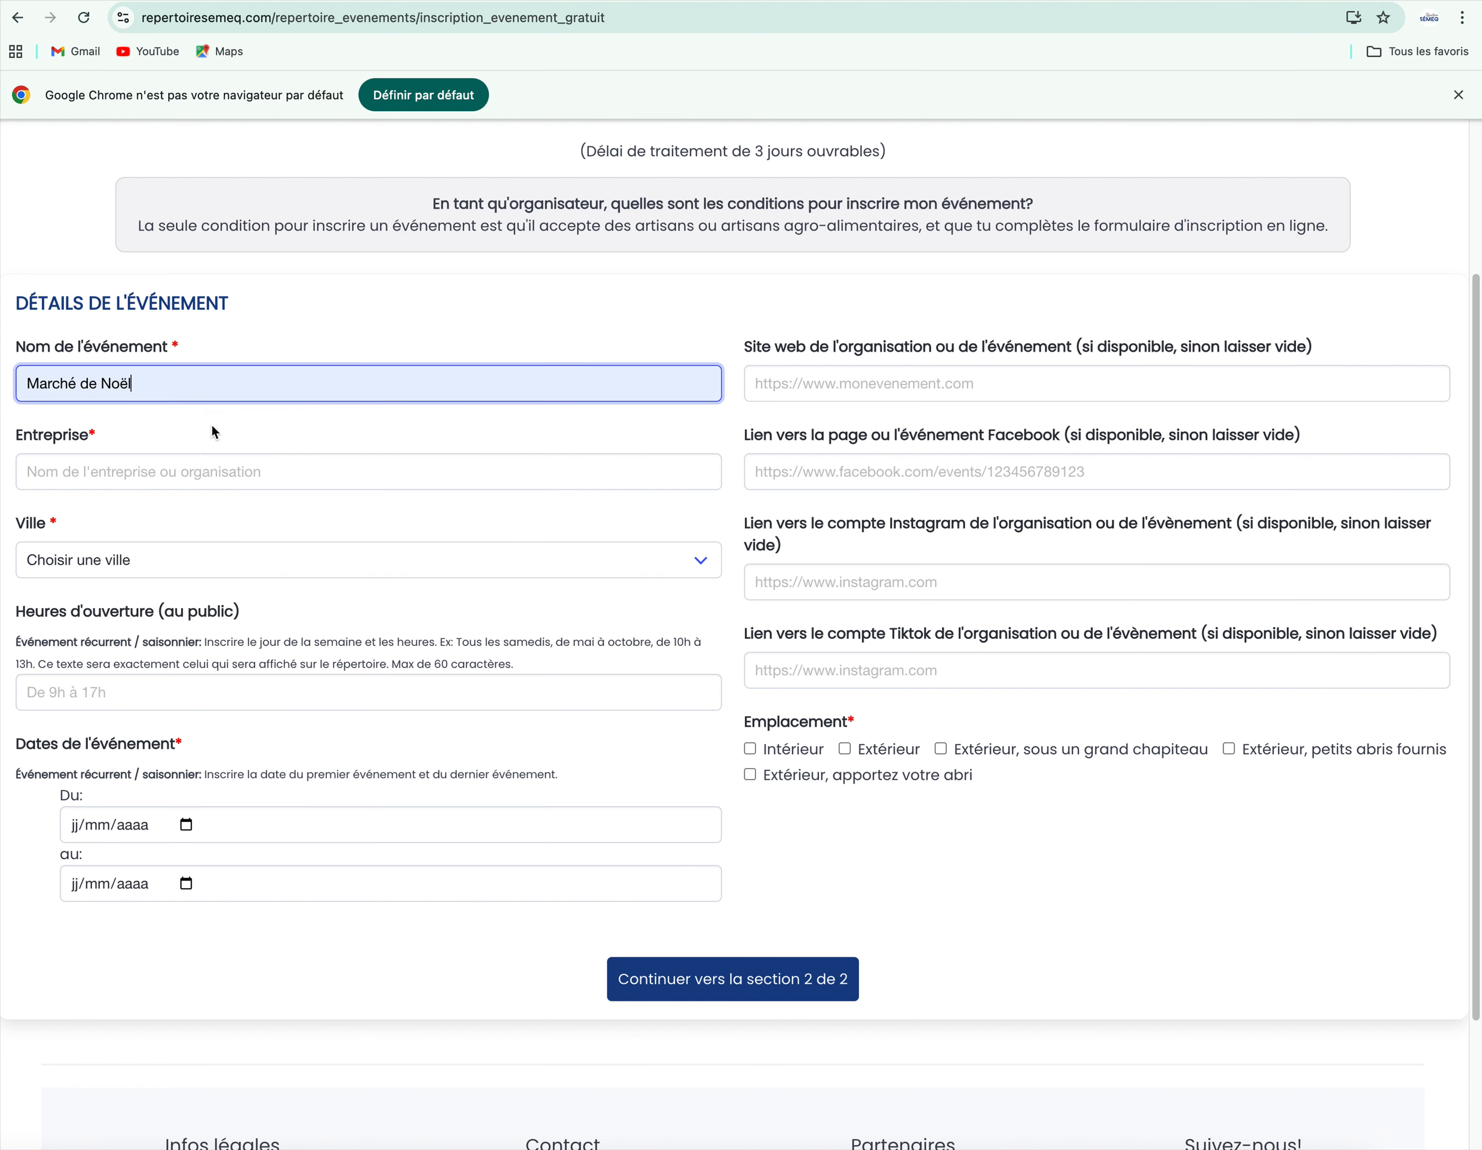
click(173, 471)
text(o)
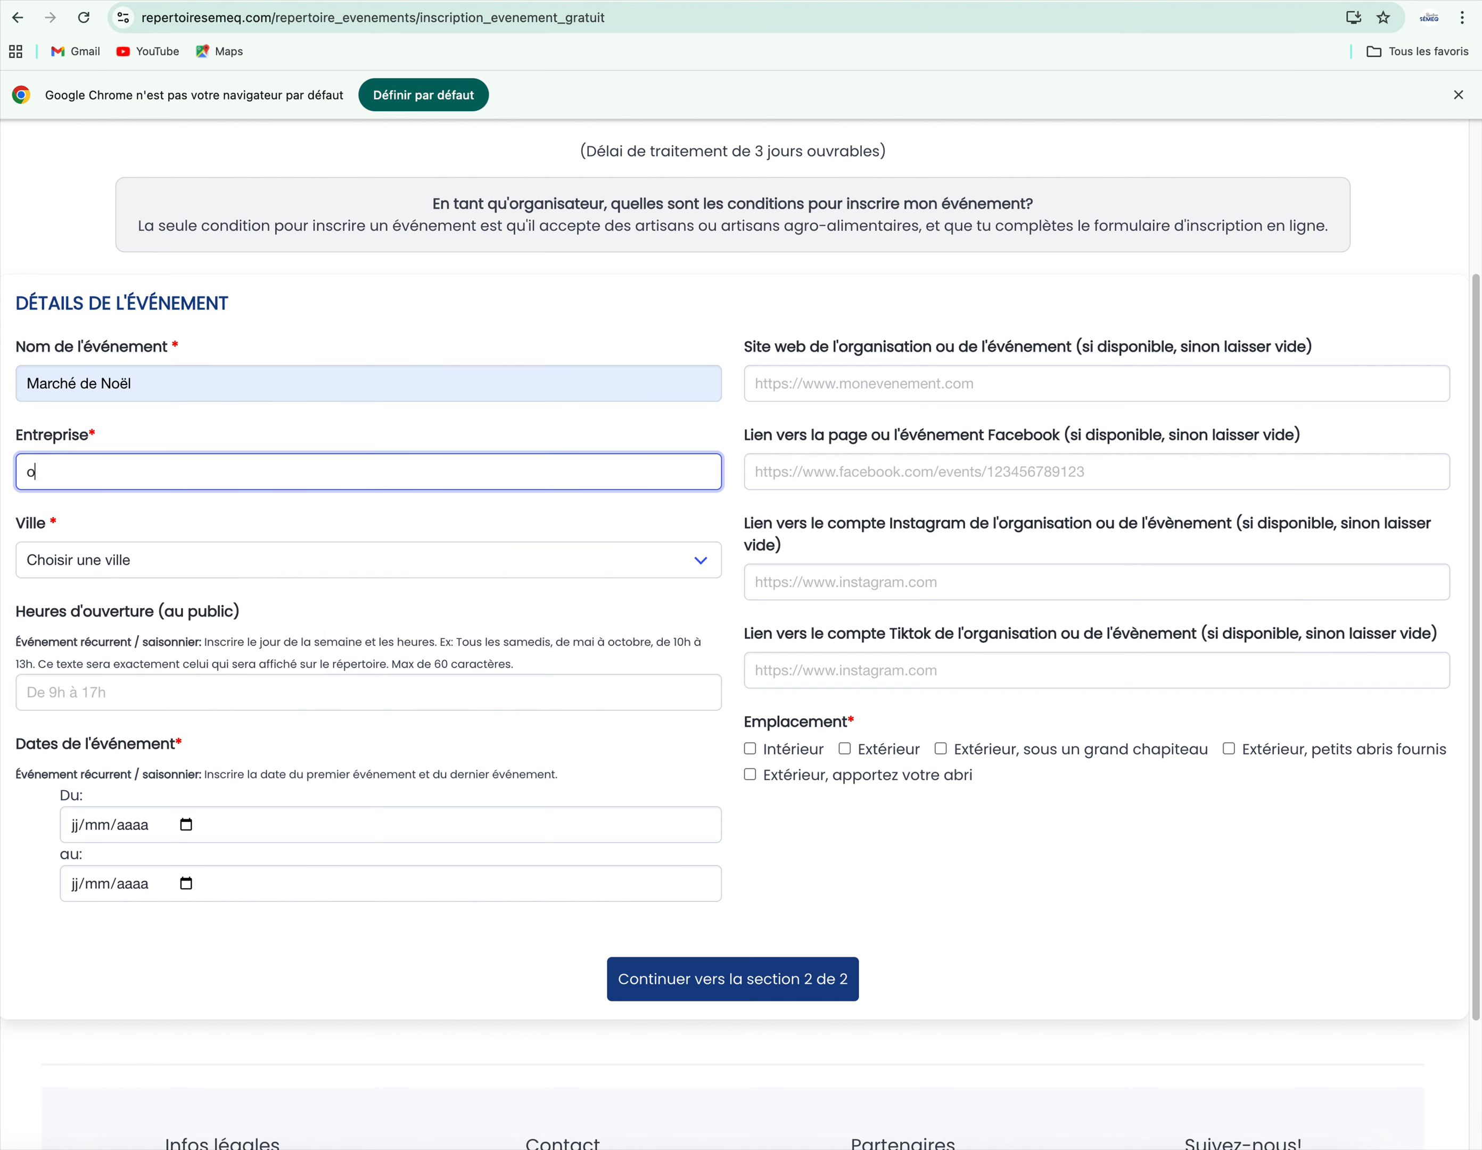
text(rganisation Sacré bois)
- Set the event's city to Acton Vale (Montérégie) and its public opening hours to "De 10h à 16h"
click(209, 547)
click(72, 617)
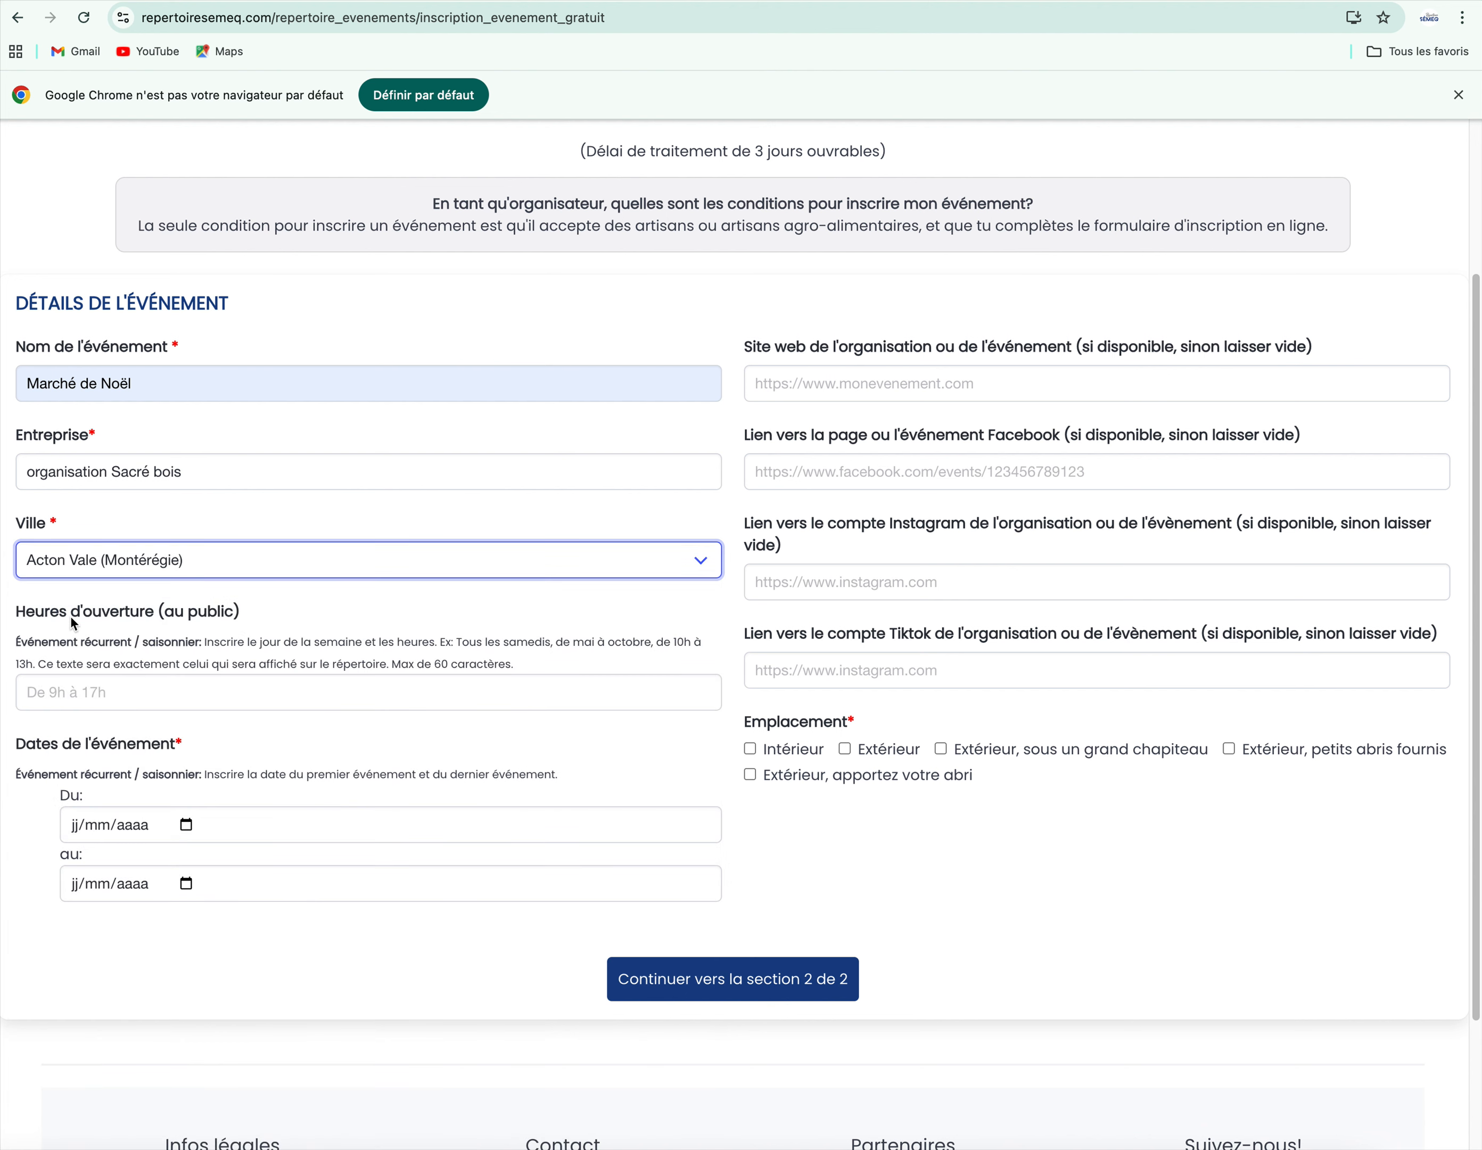
click(84, 697)
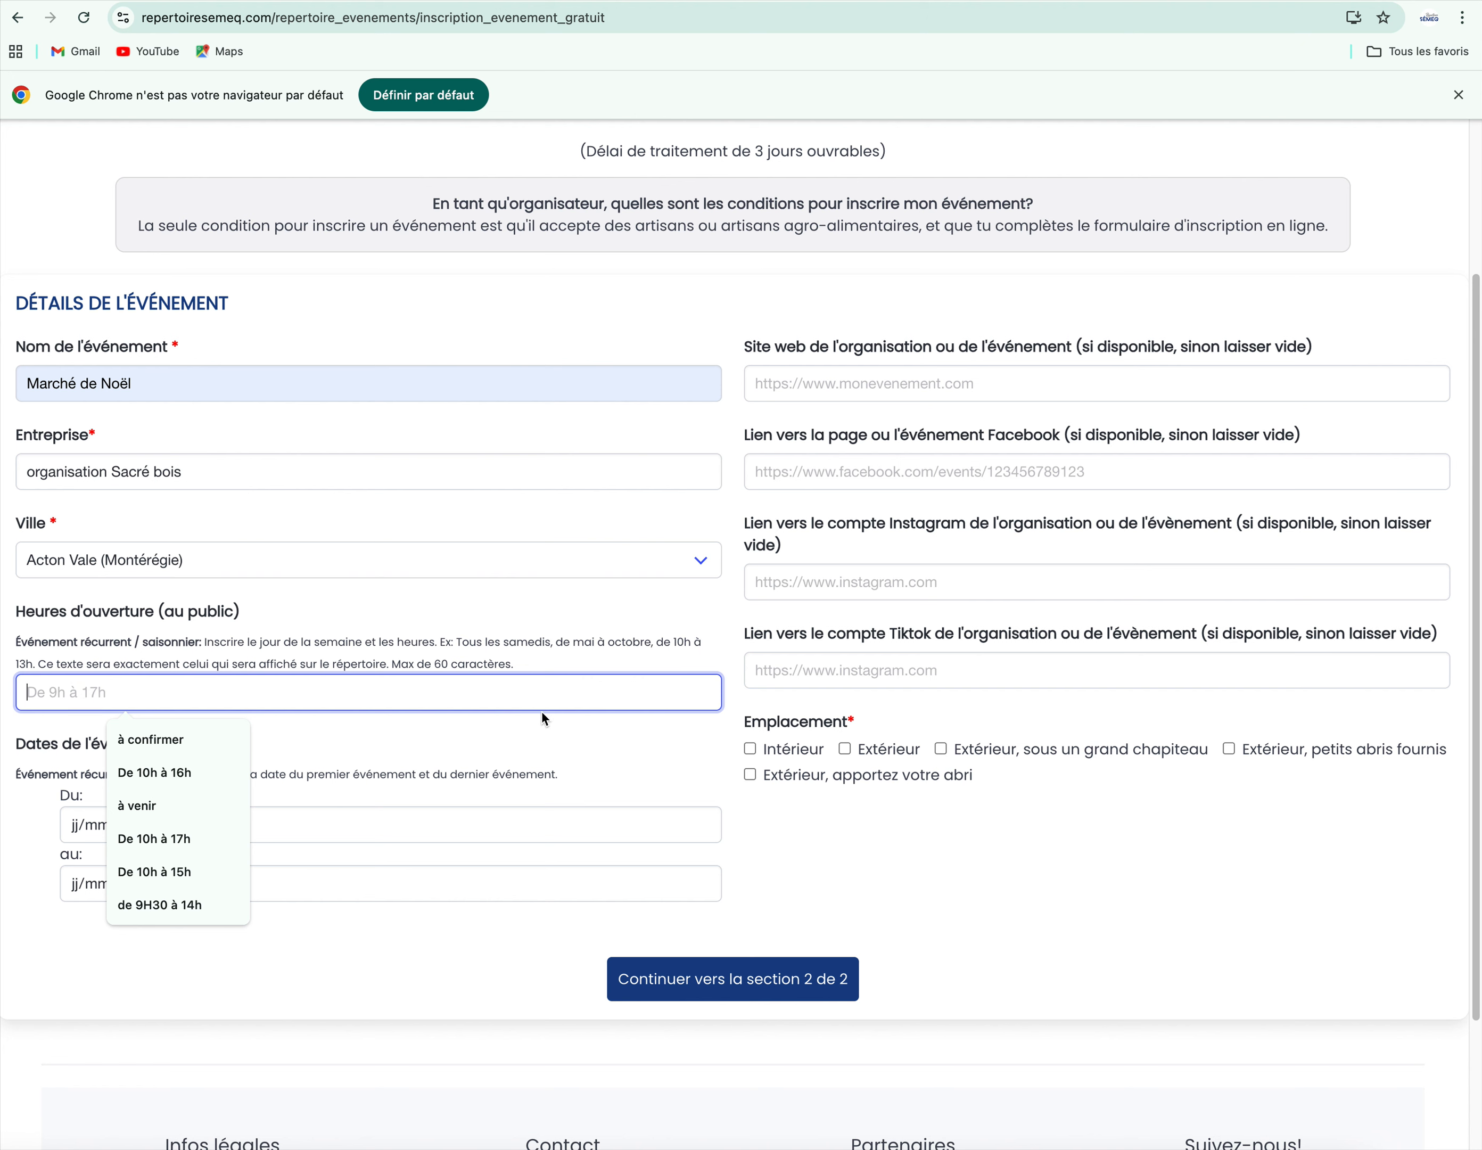
click(544, 732)
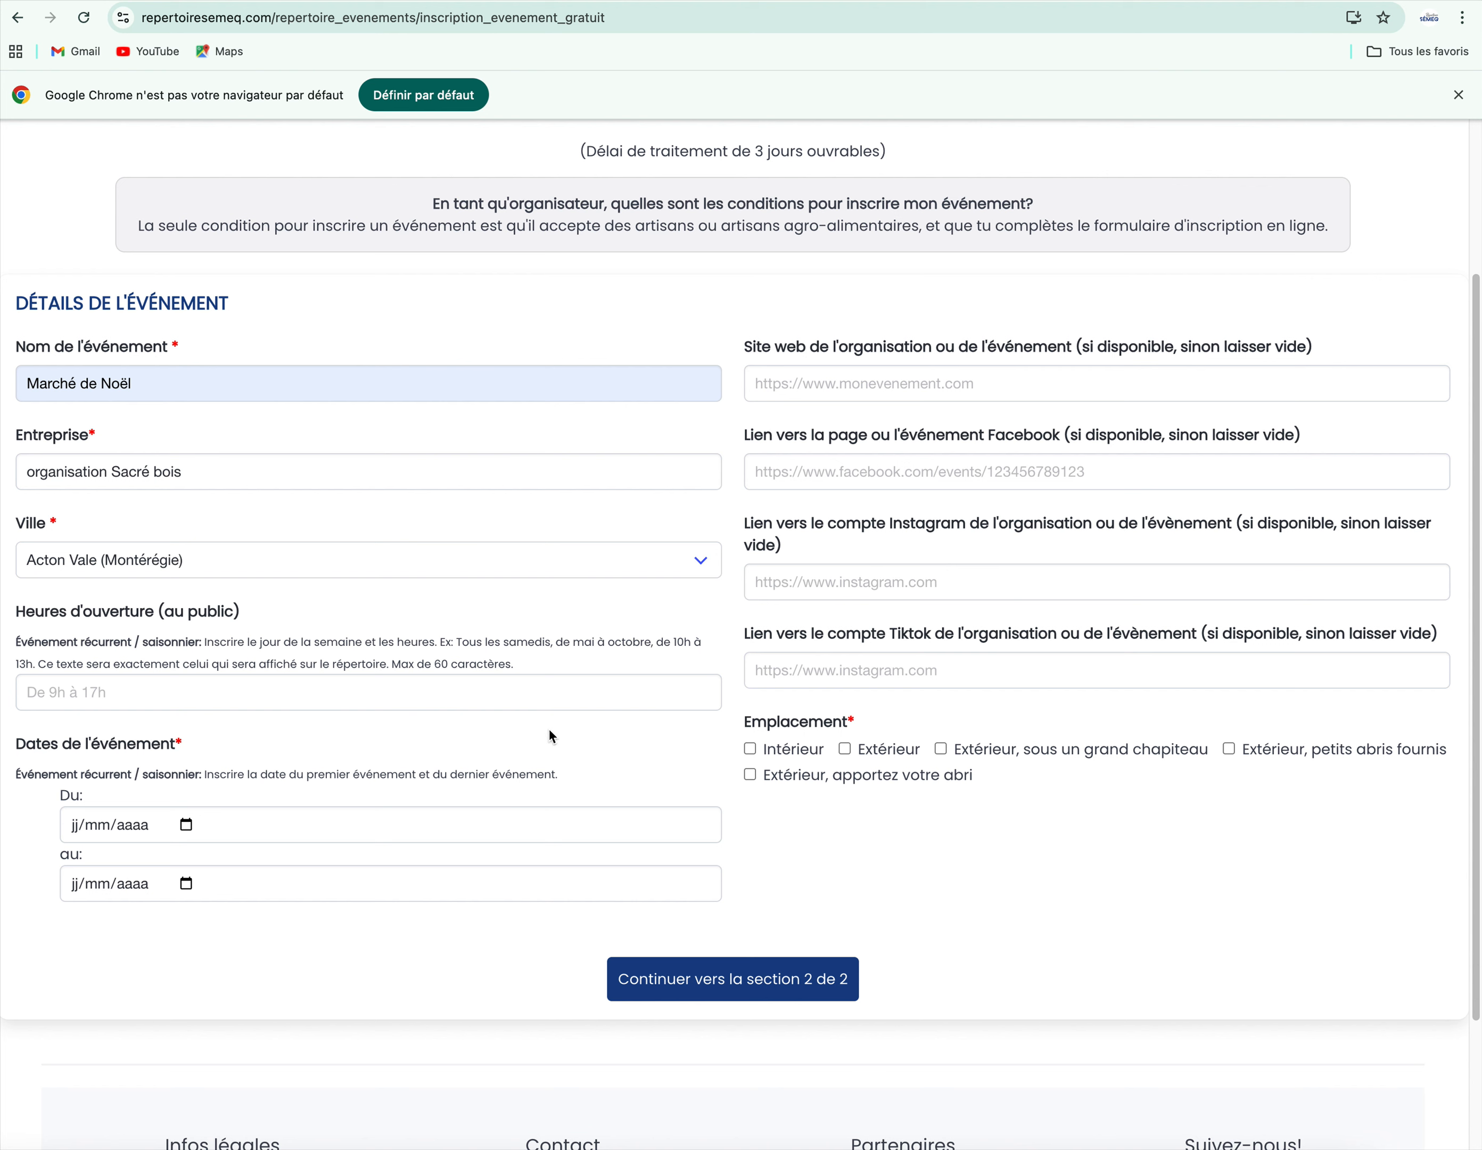
click(97, 698)
click(149, 778)
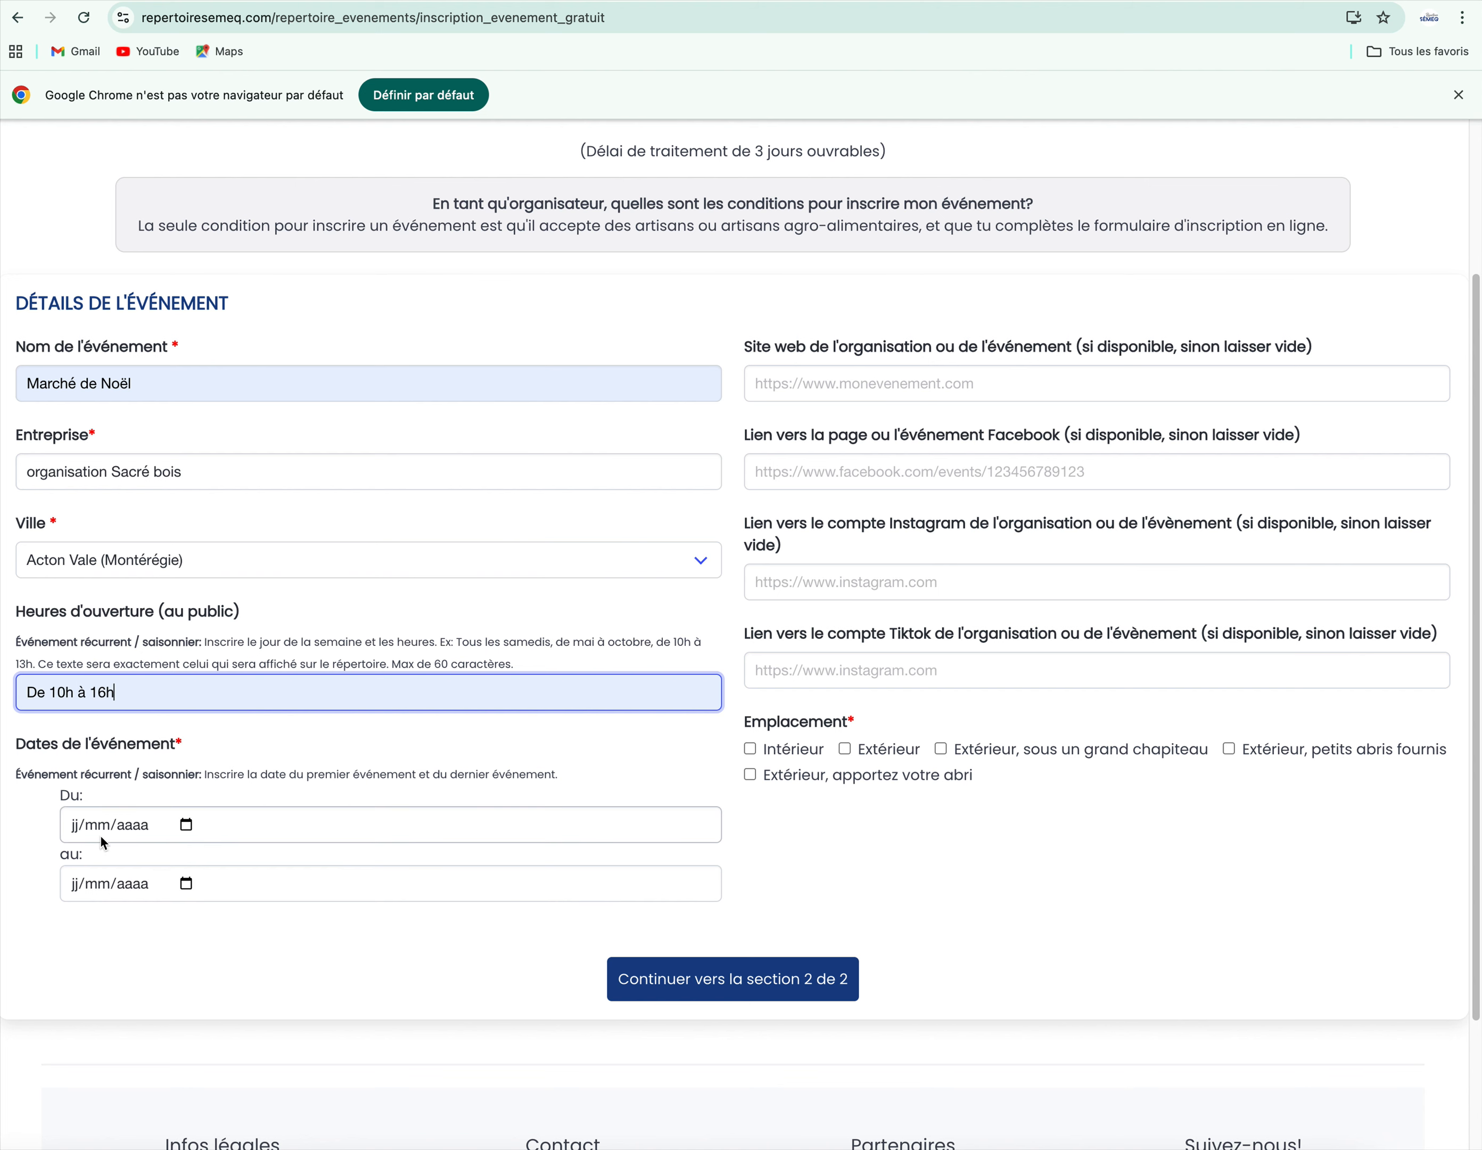
- Set both the start and end dates of the event to 12/12/2025
click(77, 833)
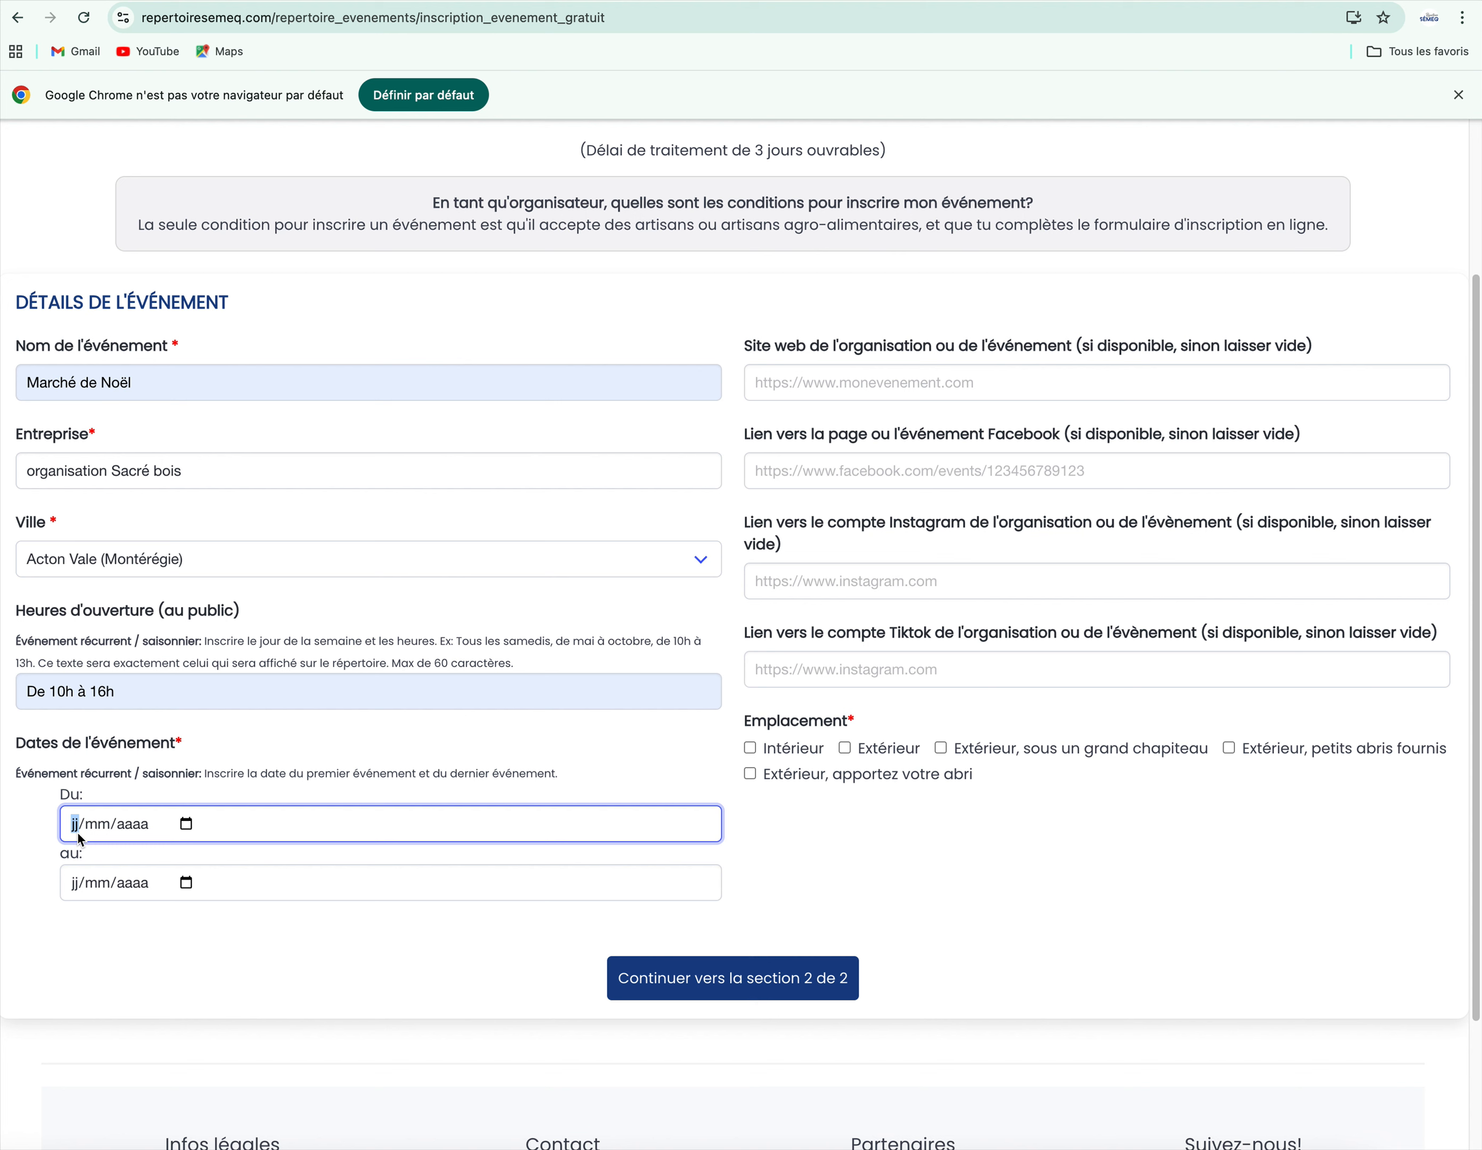
text(12/12/2025)
click(82, 887)
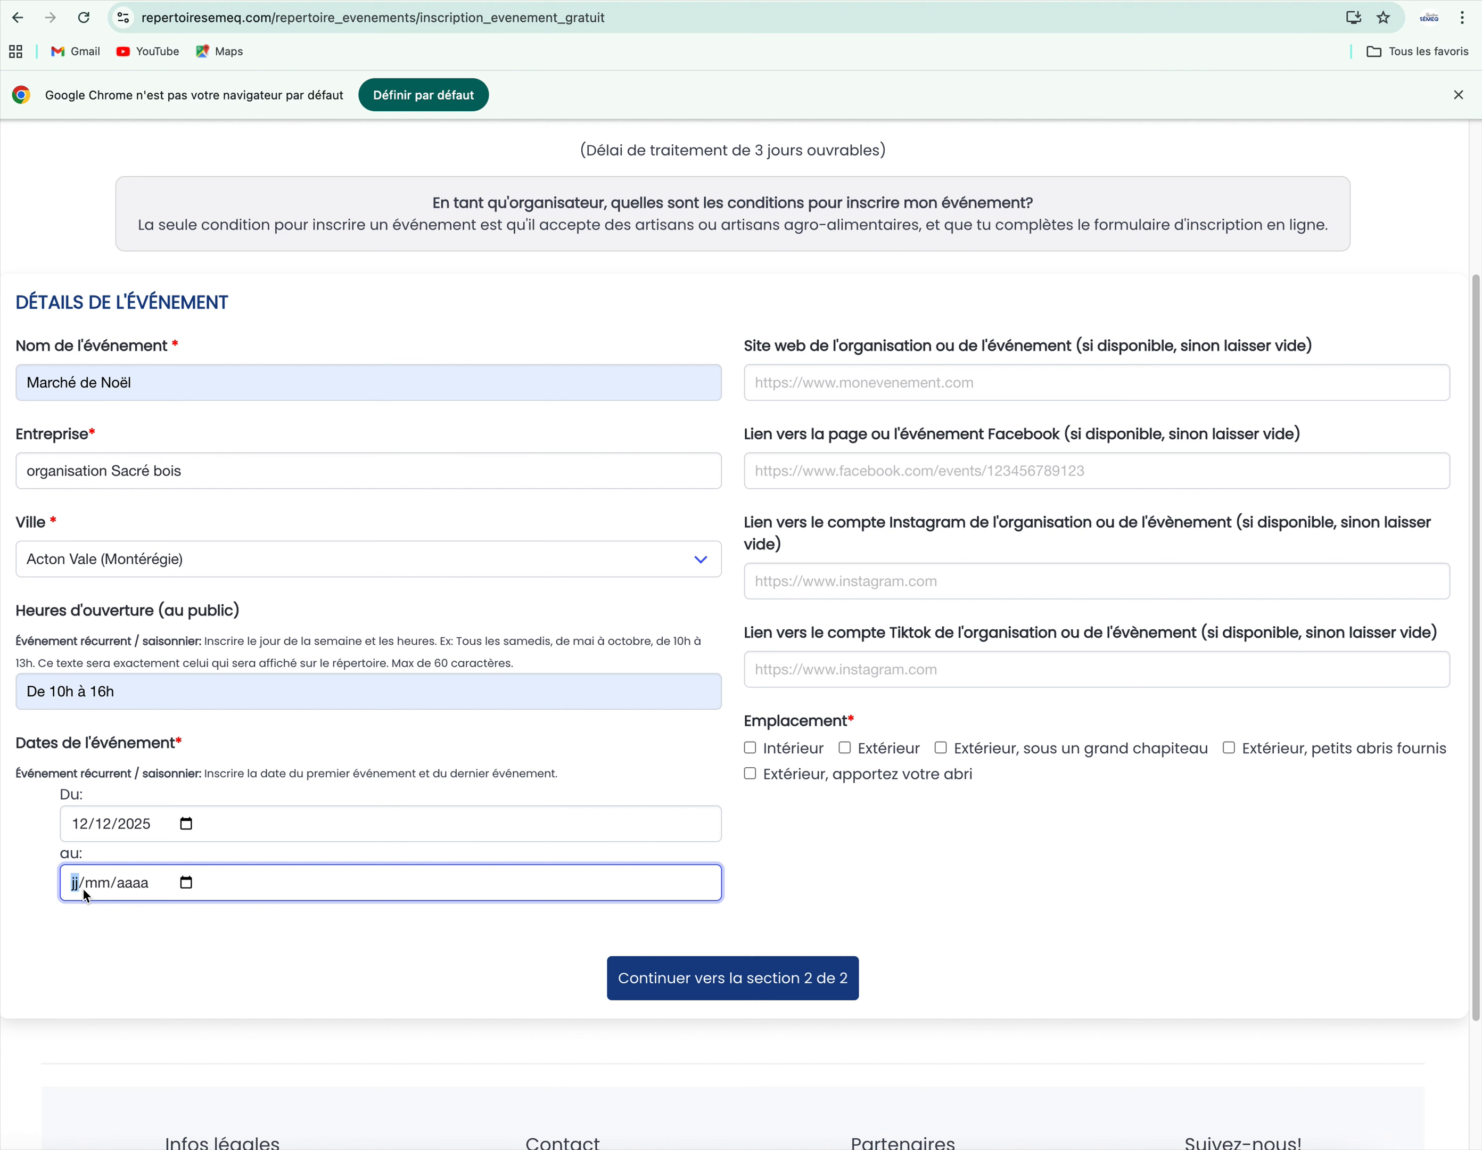
text(12/12/2025)
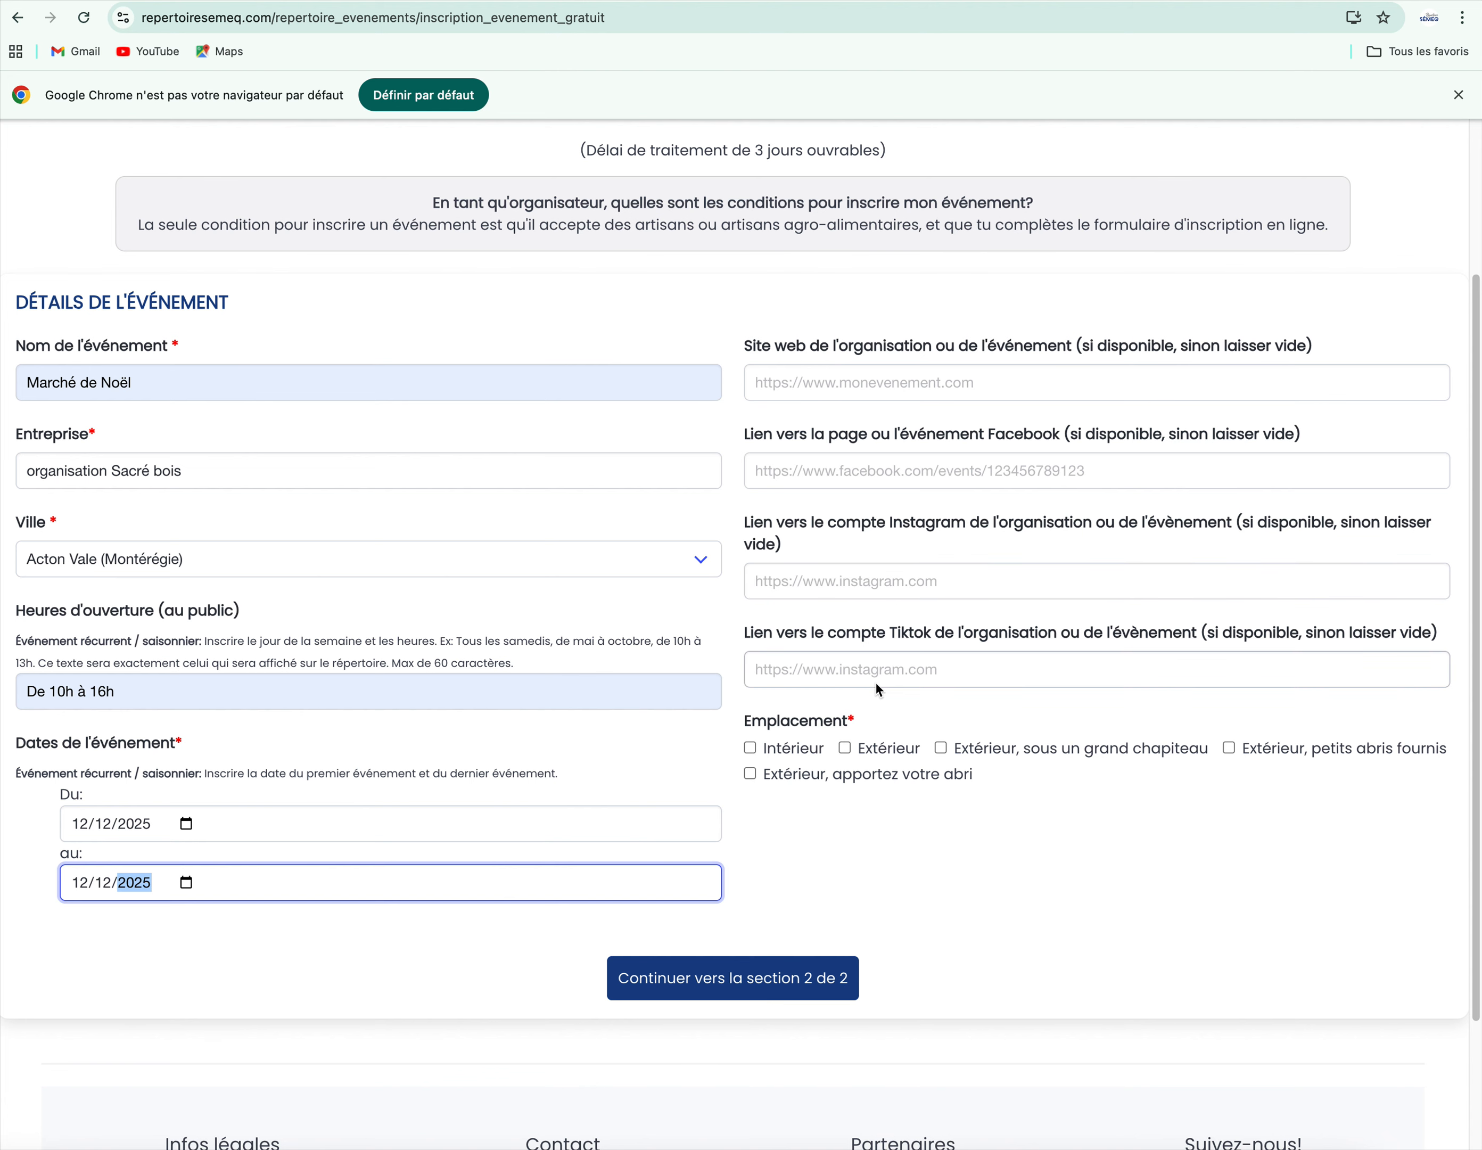
- Mark the event location as "Intérieur" and "Extérieur, apportez votre abri", and continue to section 2 of the form
scroll(878, 656, down, 3)
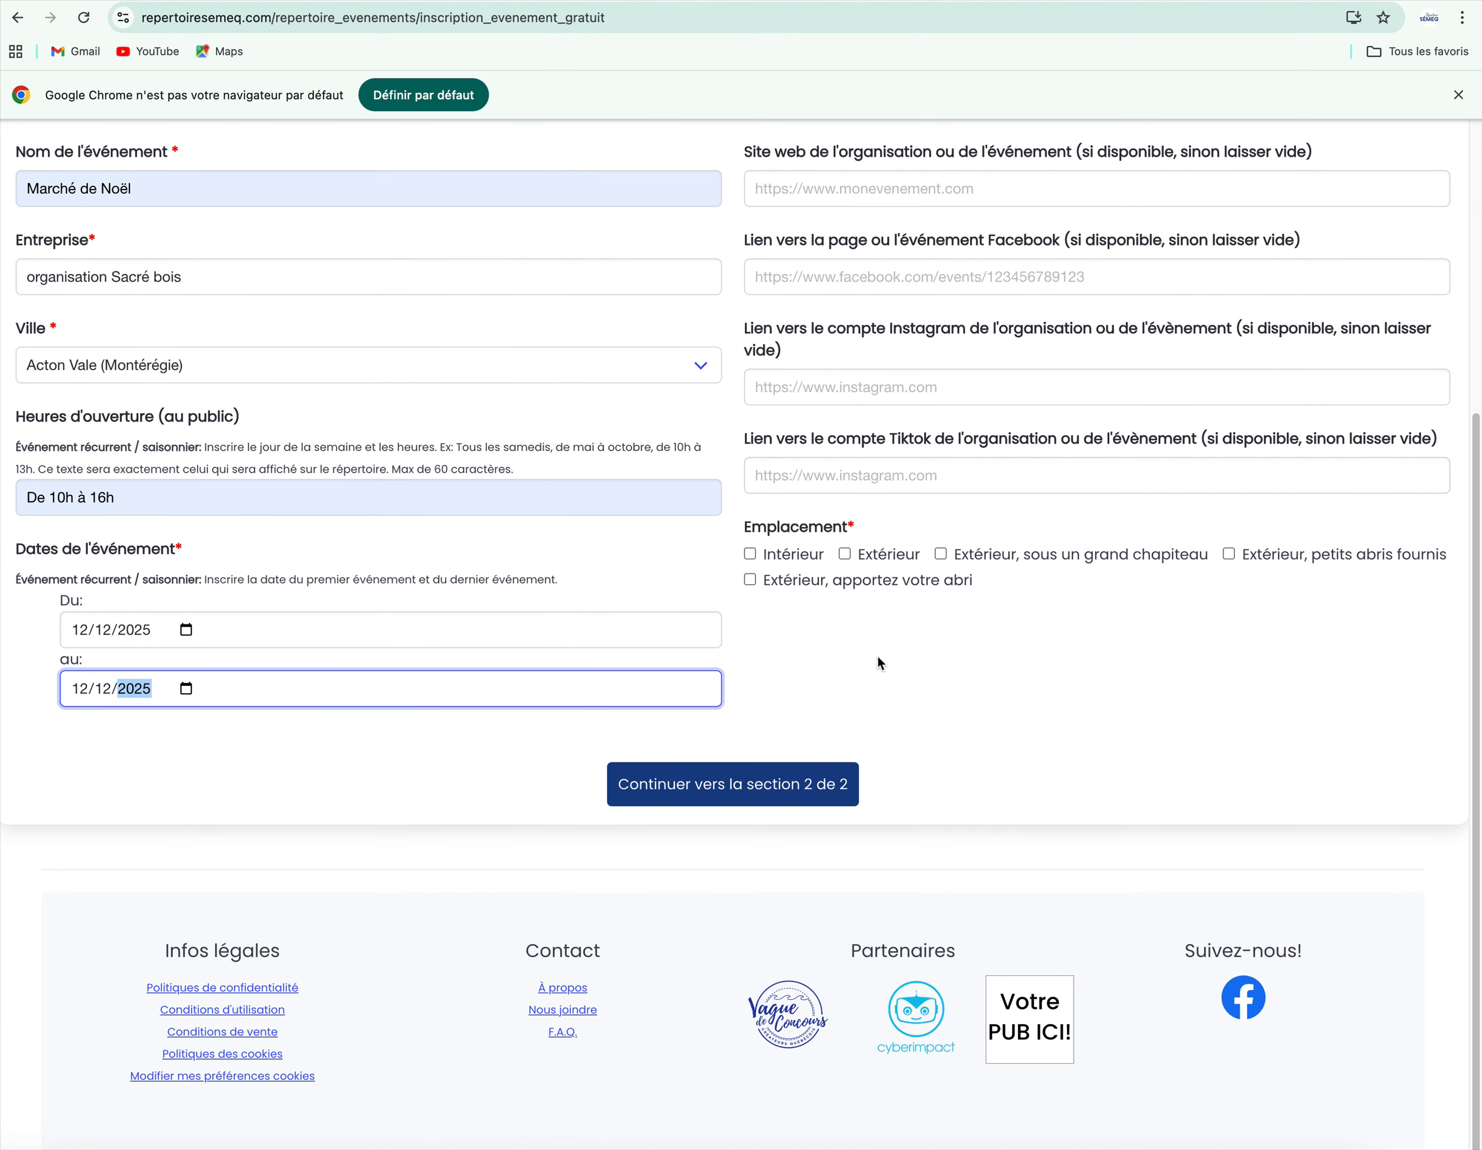
click(751, 554)
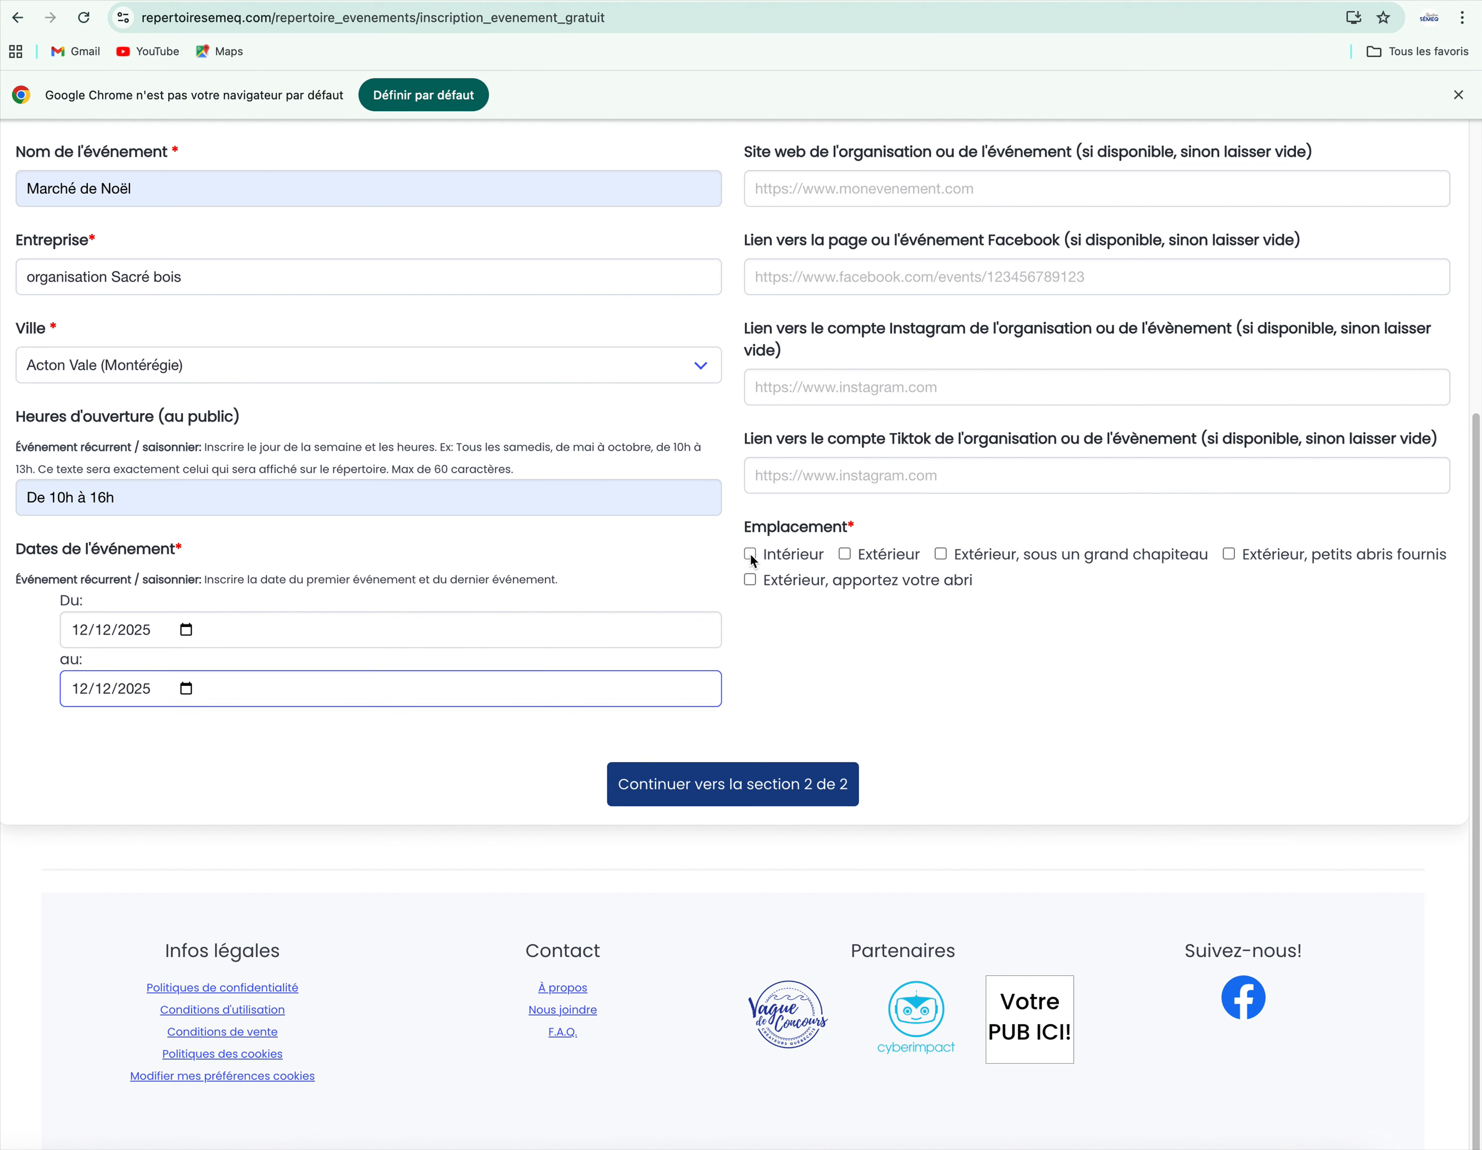
click(751, 554)
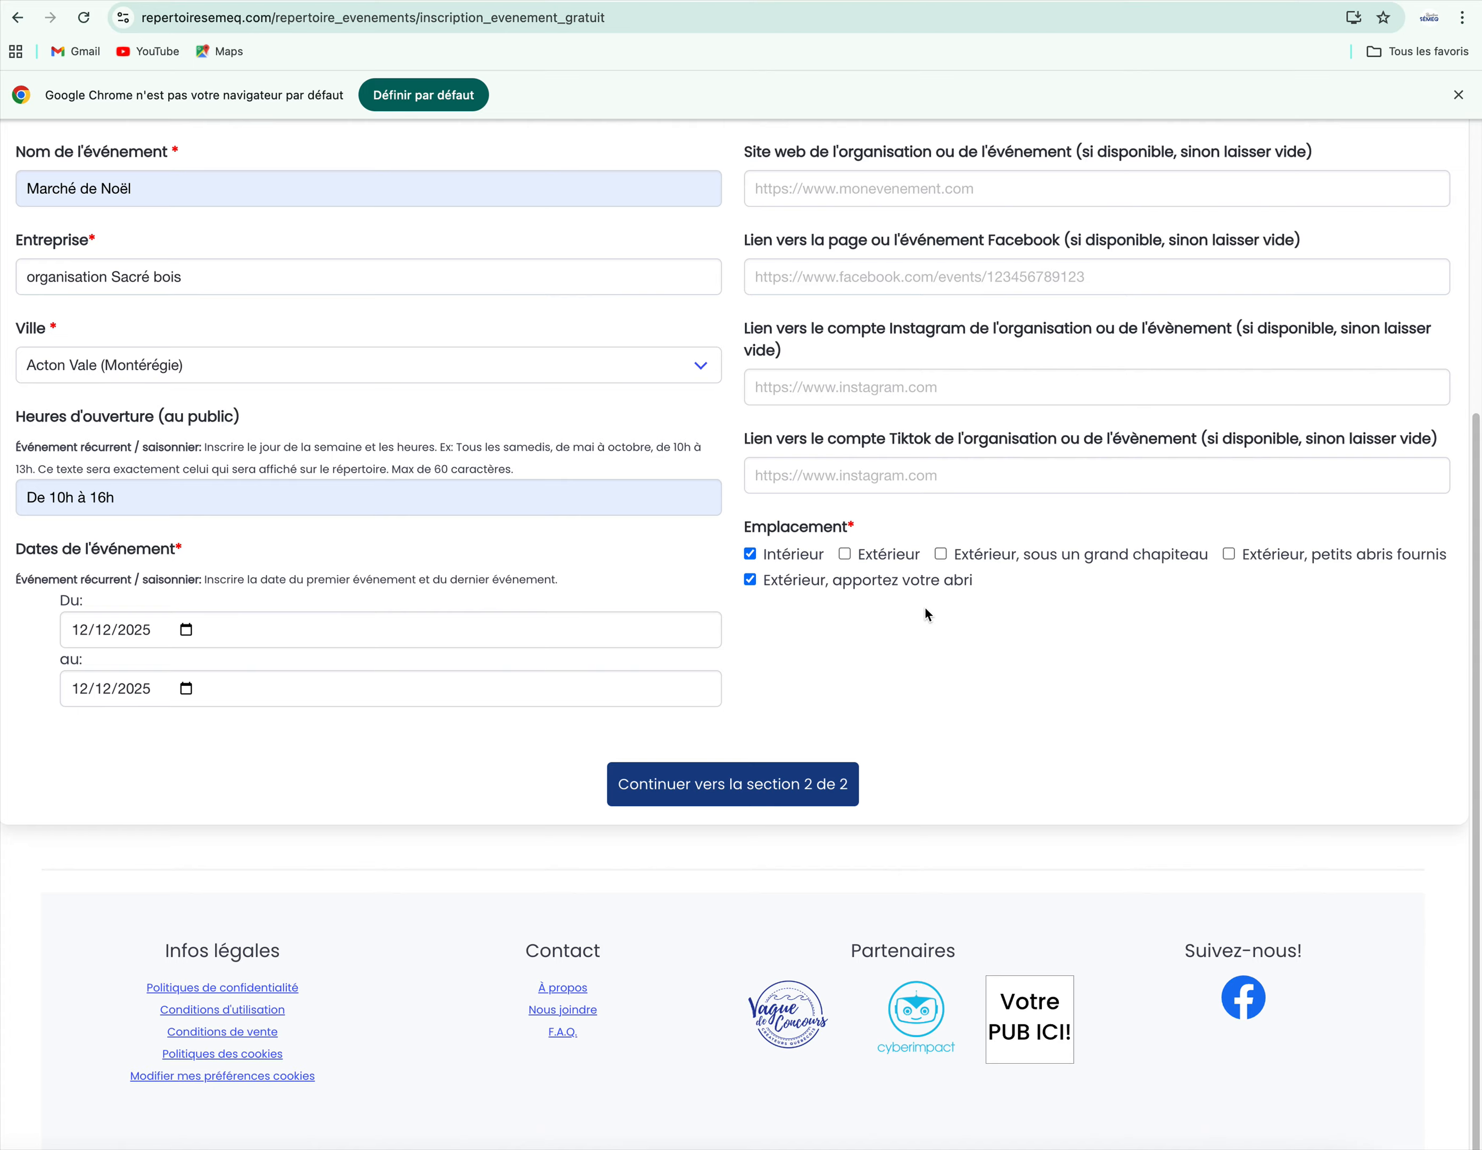
click(729, 781)
- Enter "Organisation sacré bois" as the contact for the call for applications
scroll(728, 777, down, 10)
scroll(727, 777, up, 7)
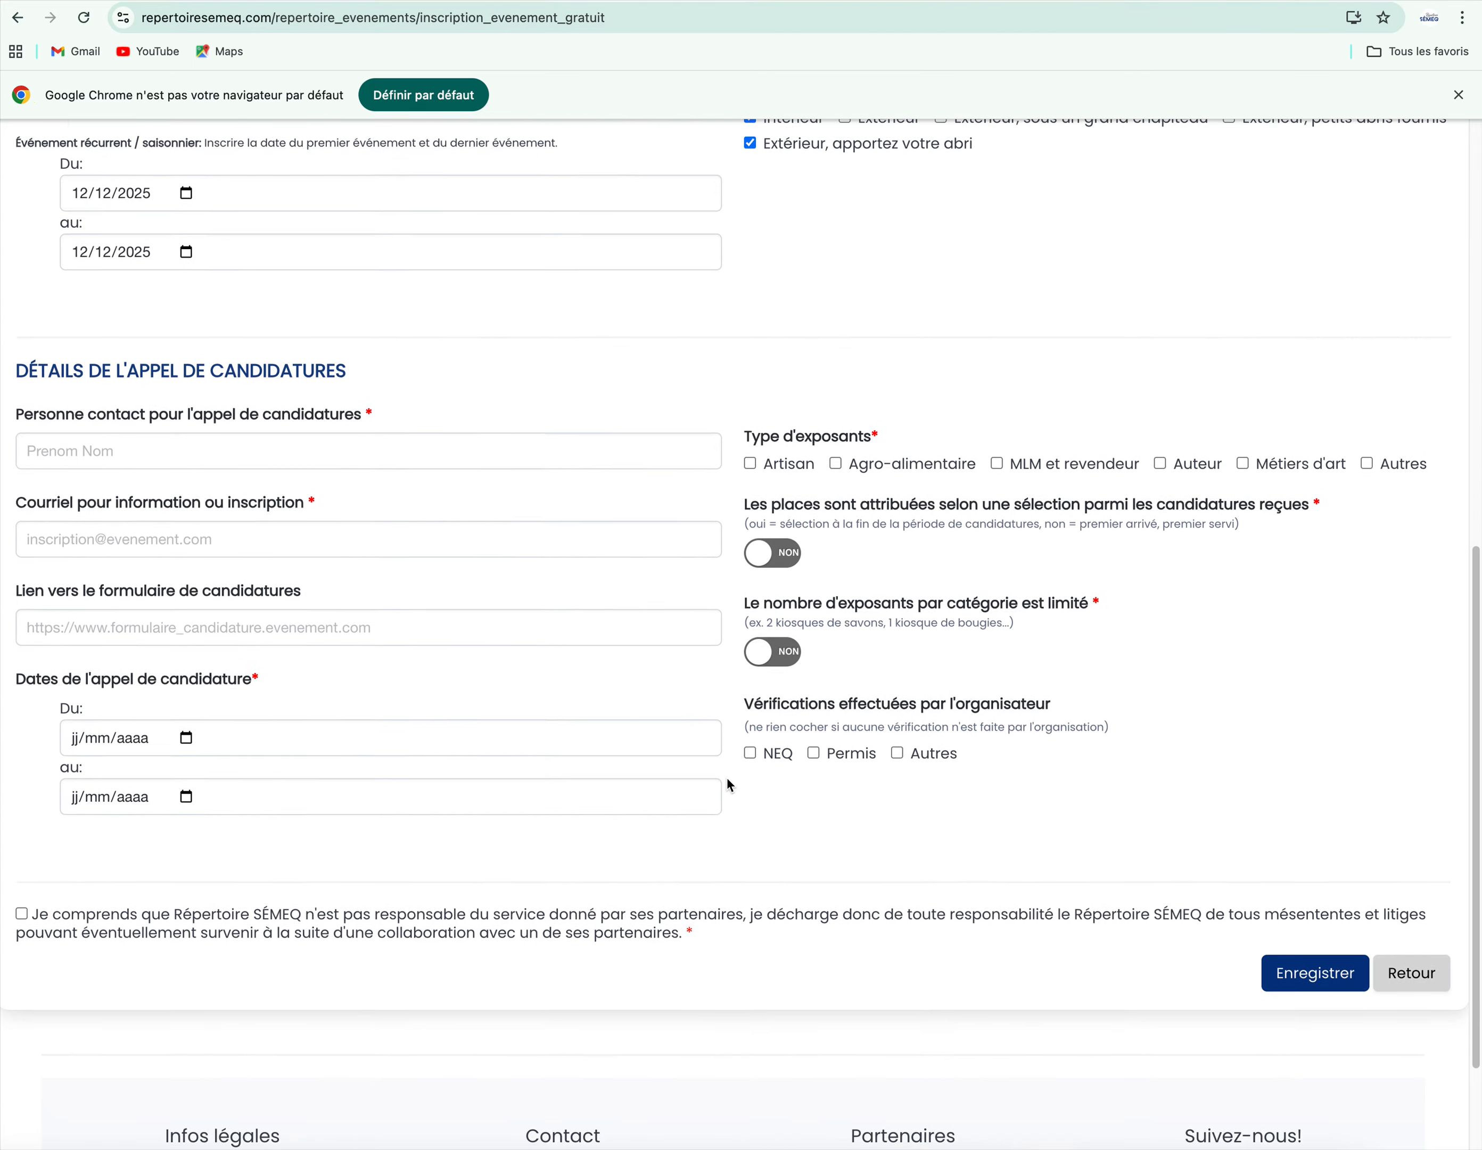
scroll(727, 777, down, 5)
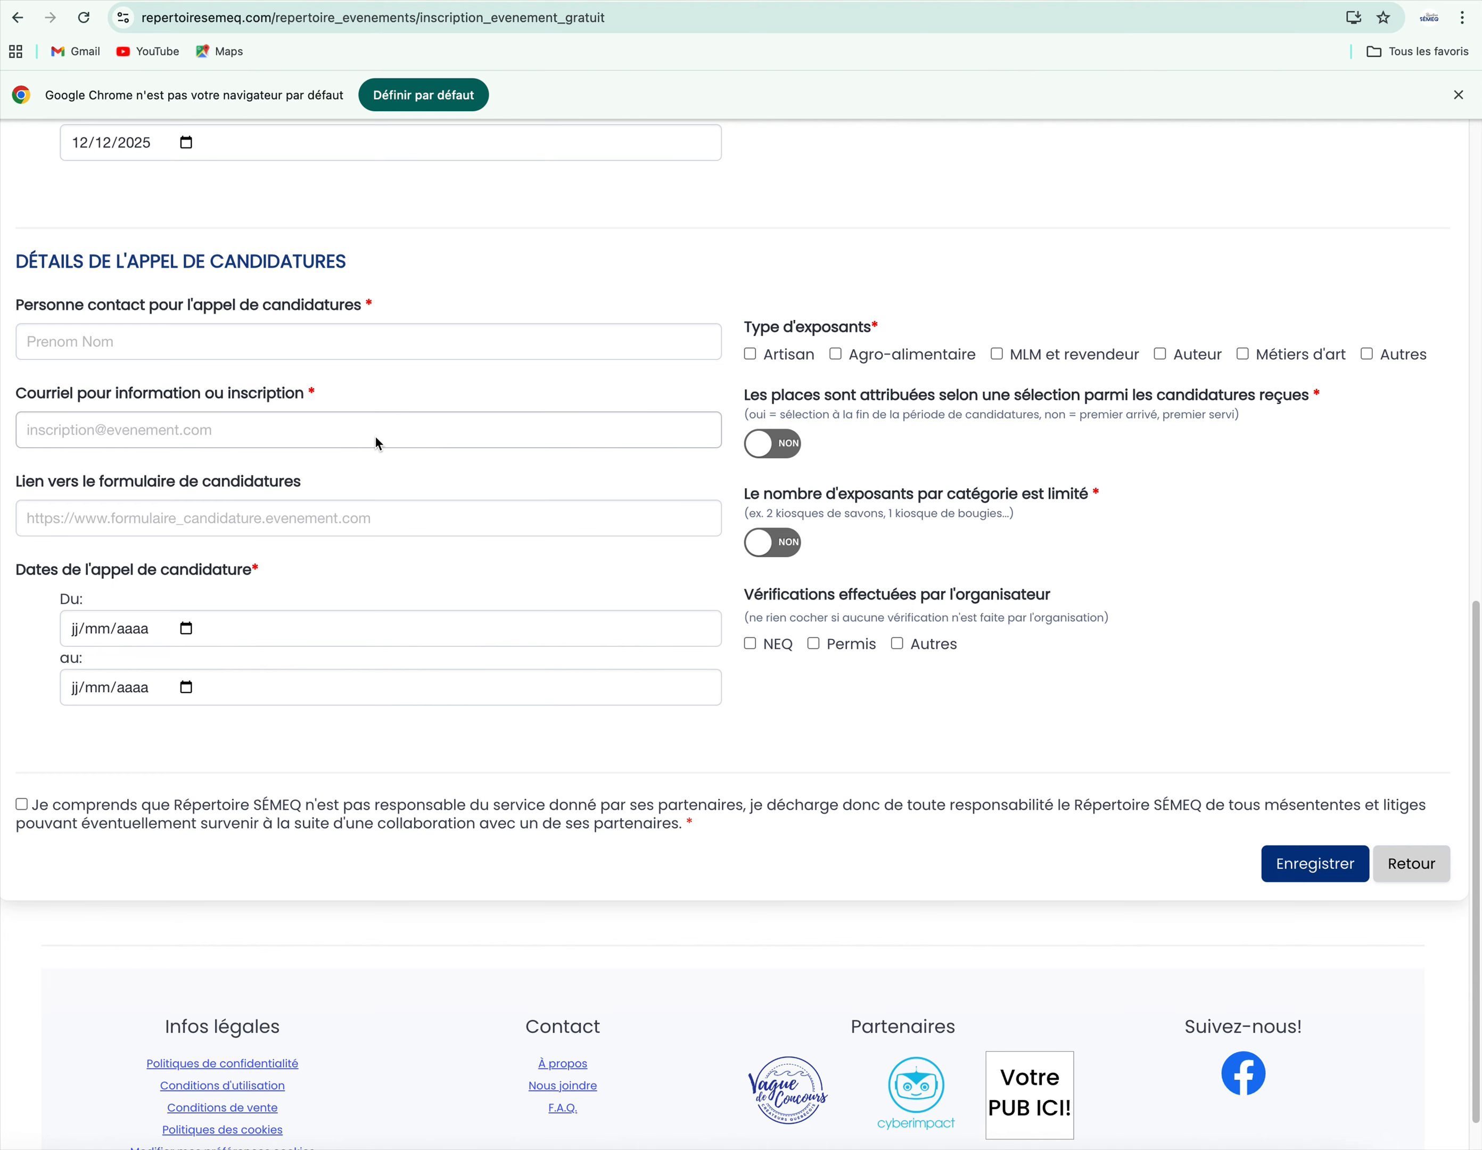
click(94, 331)
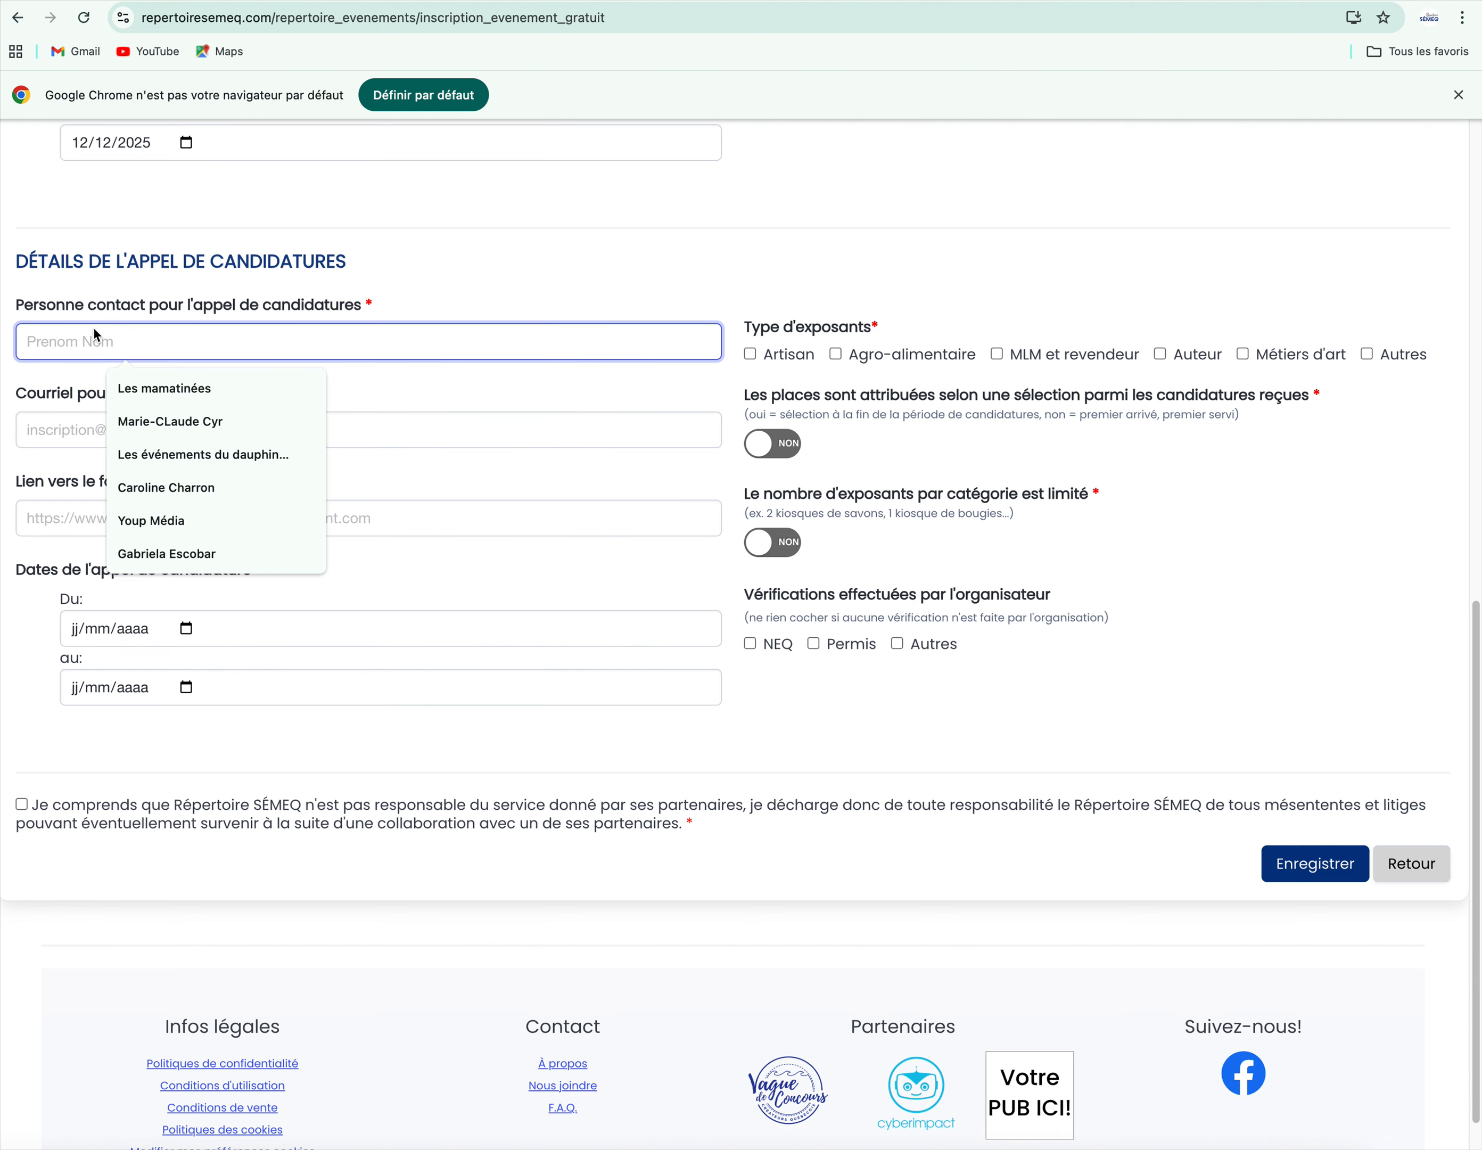
scroll(93, 328, down, 1)
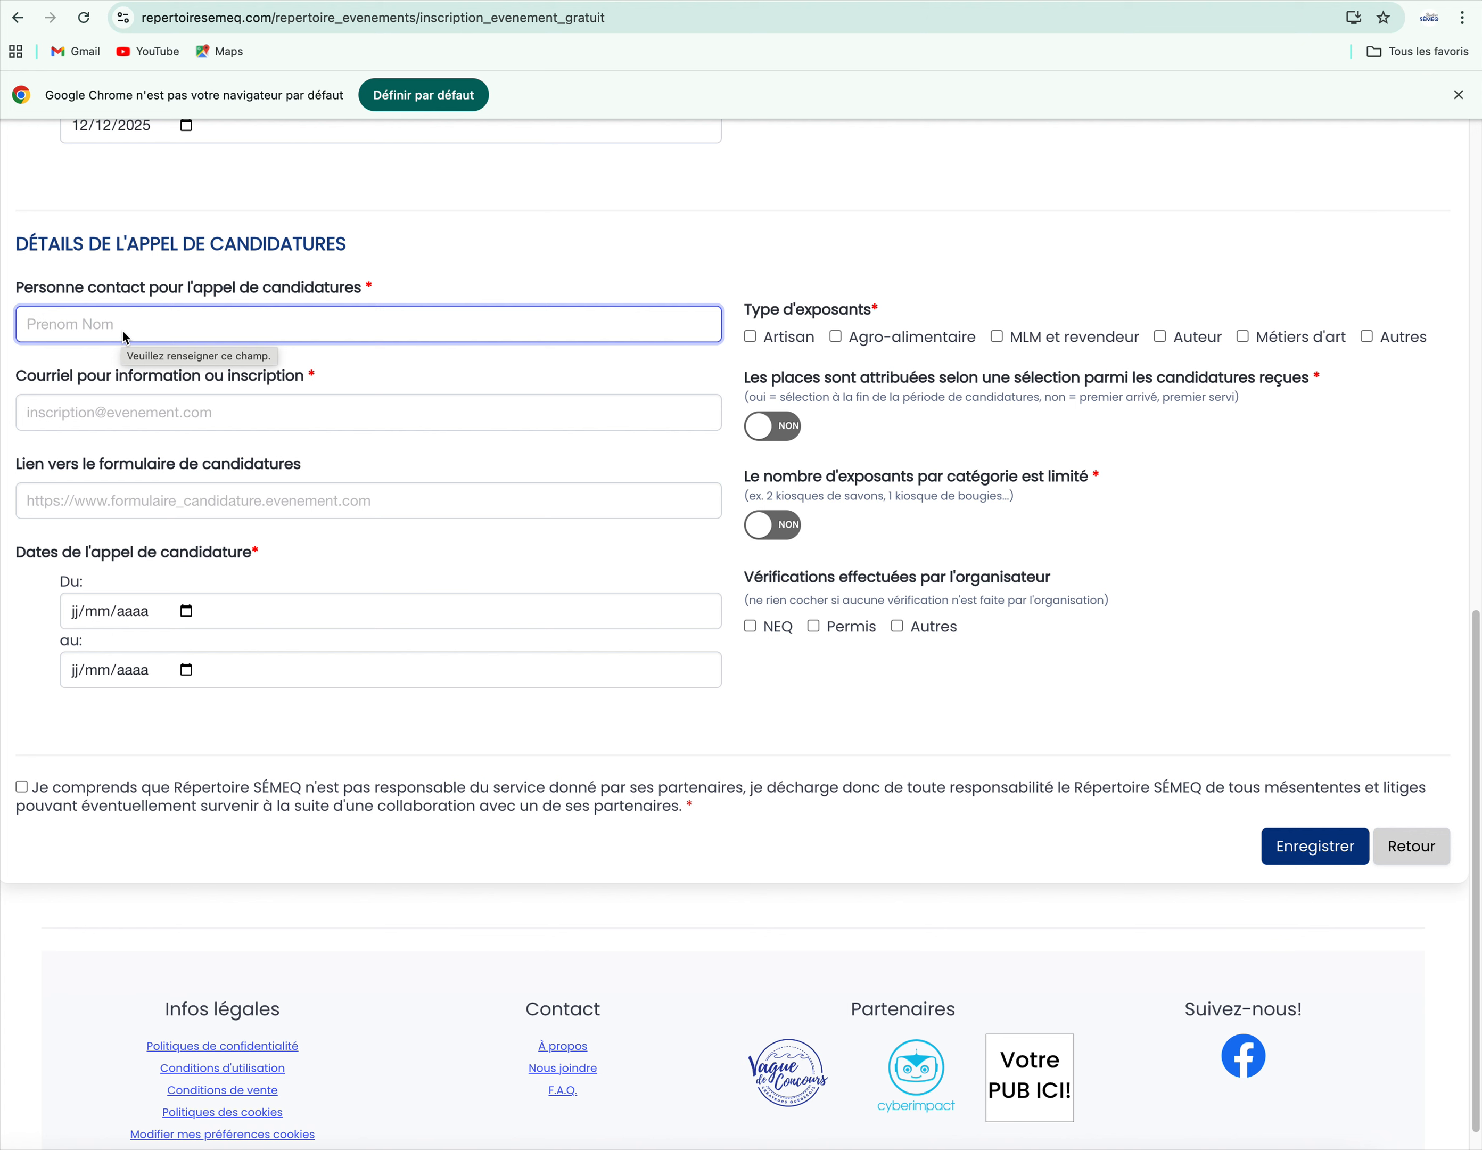
text(or)
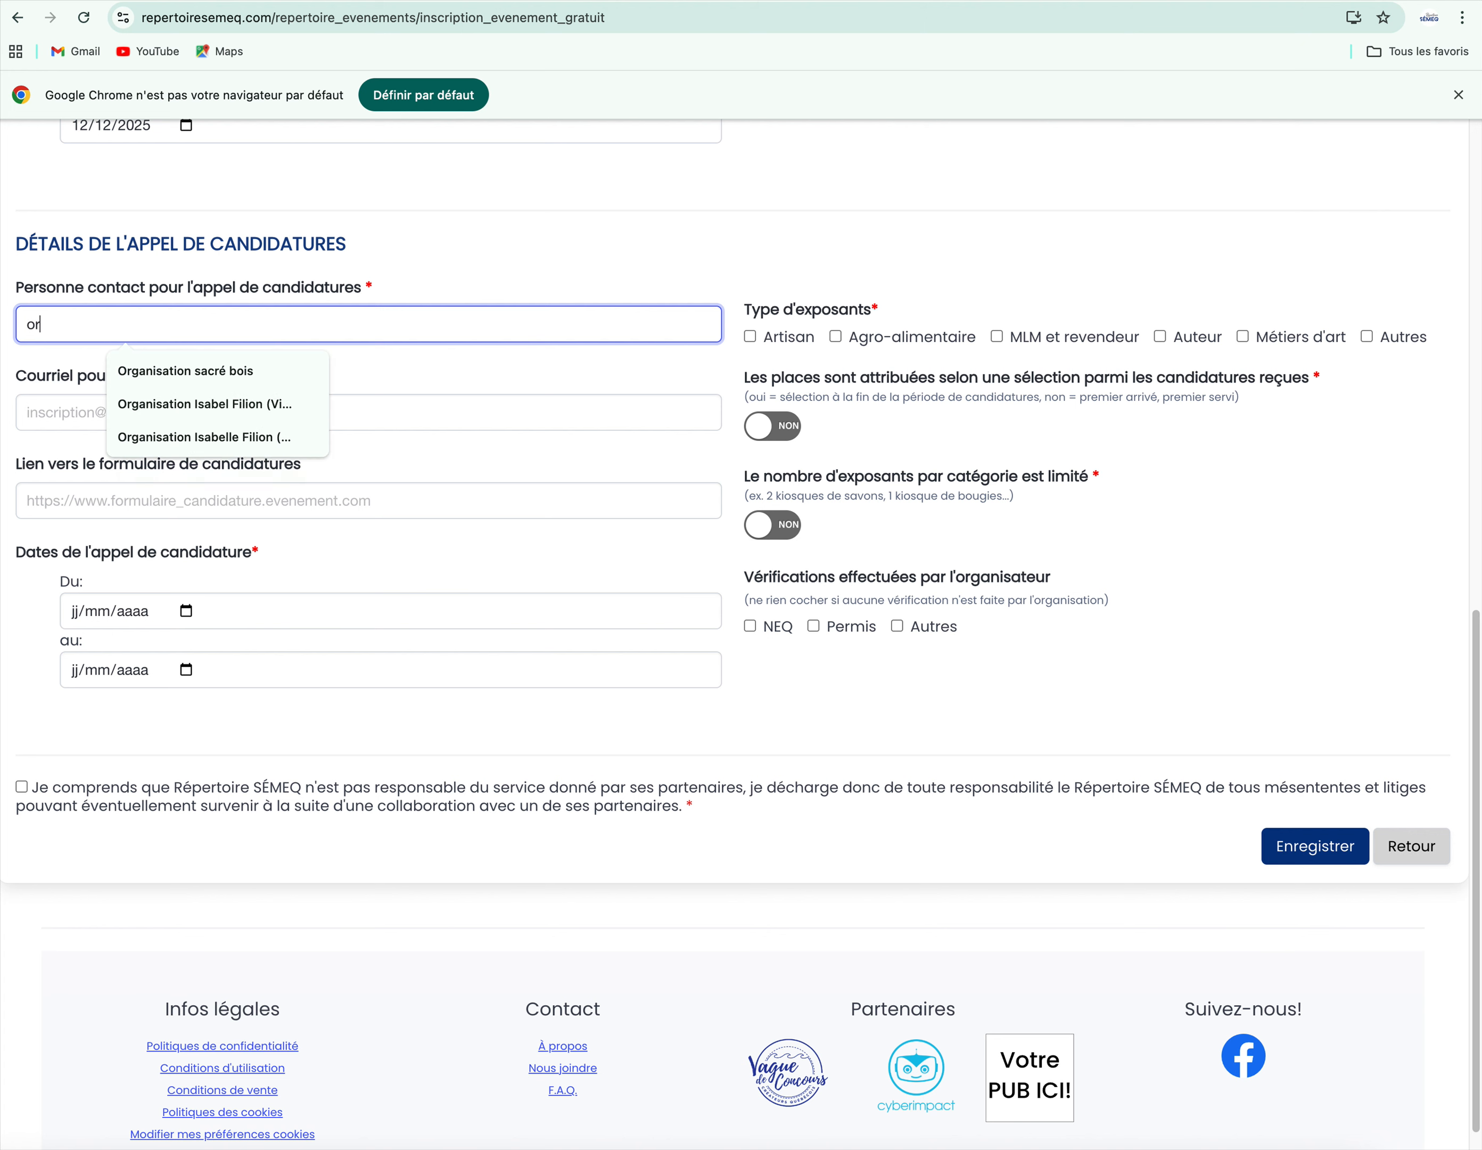
click(186, 373)
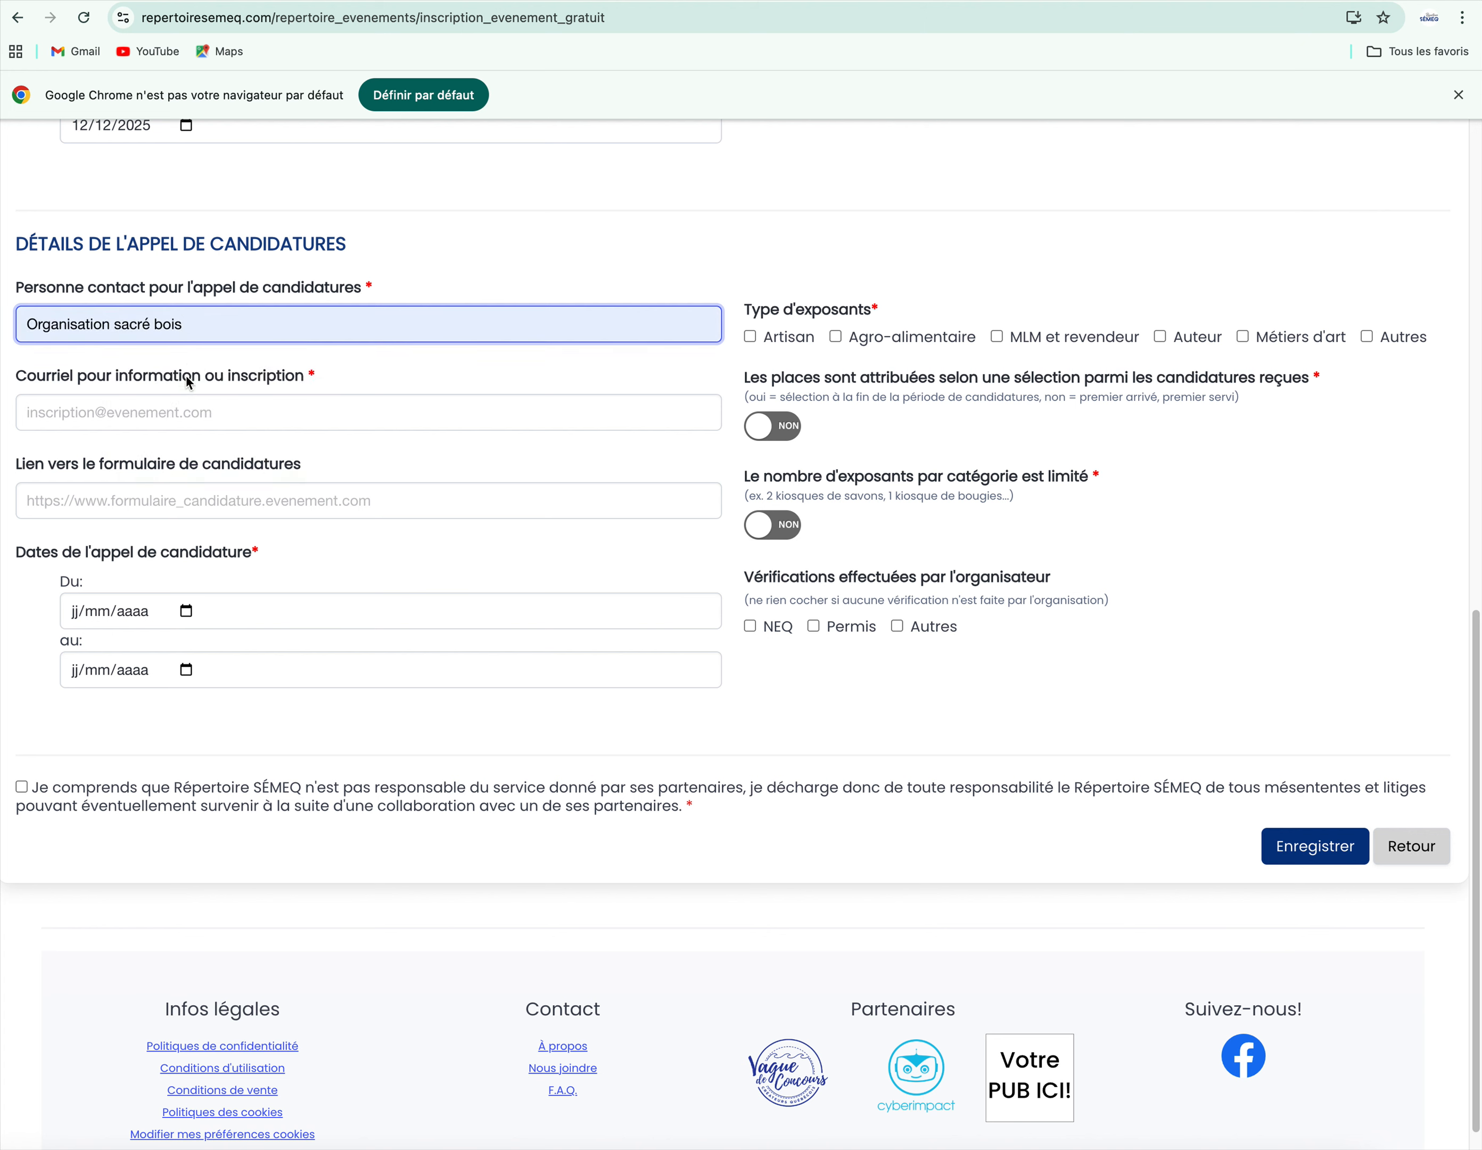
- Fill in the organisation's contact e-mail and the tally.so link to the application form
click(156, 422)
text(sa)
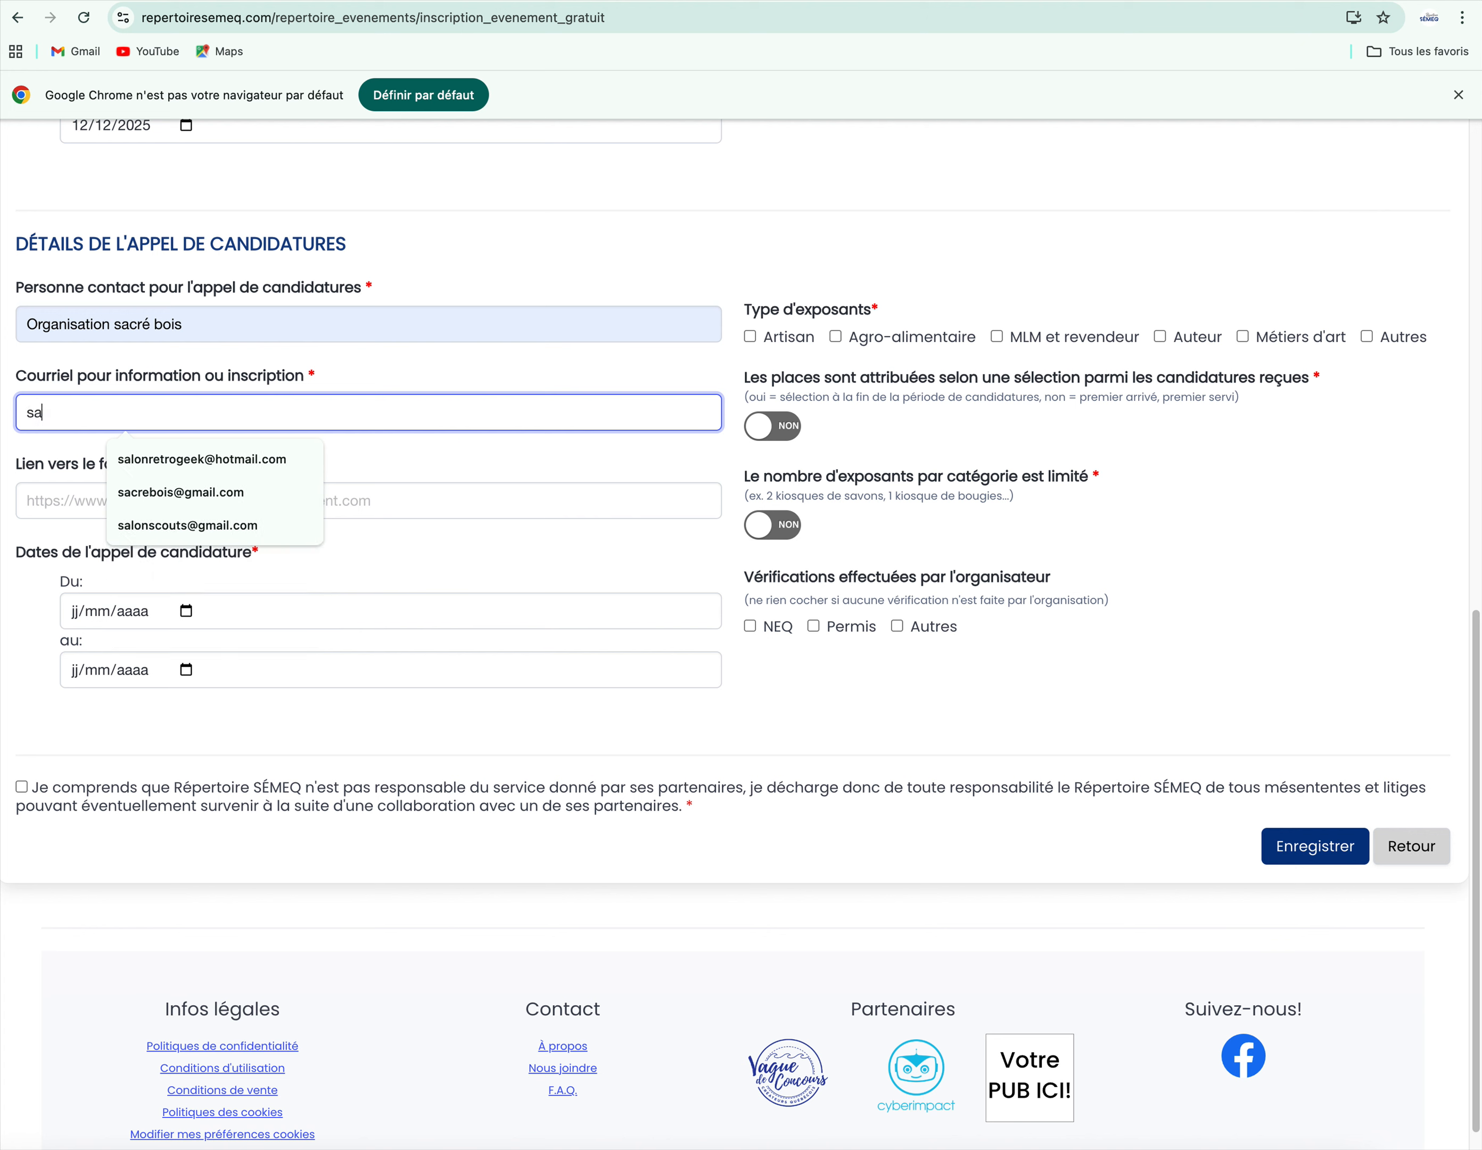
click(215, 493)
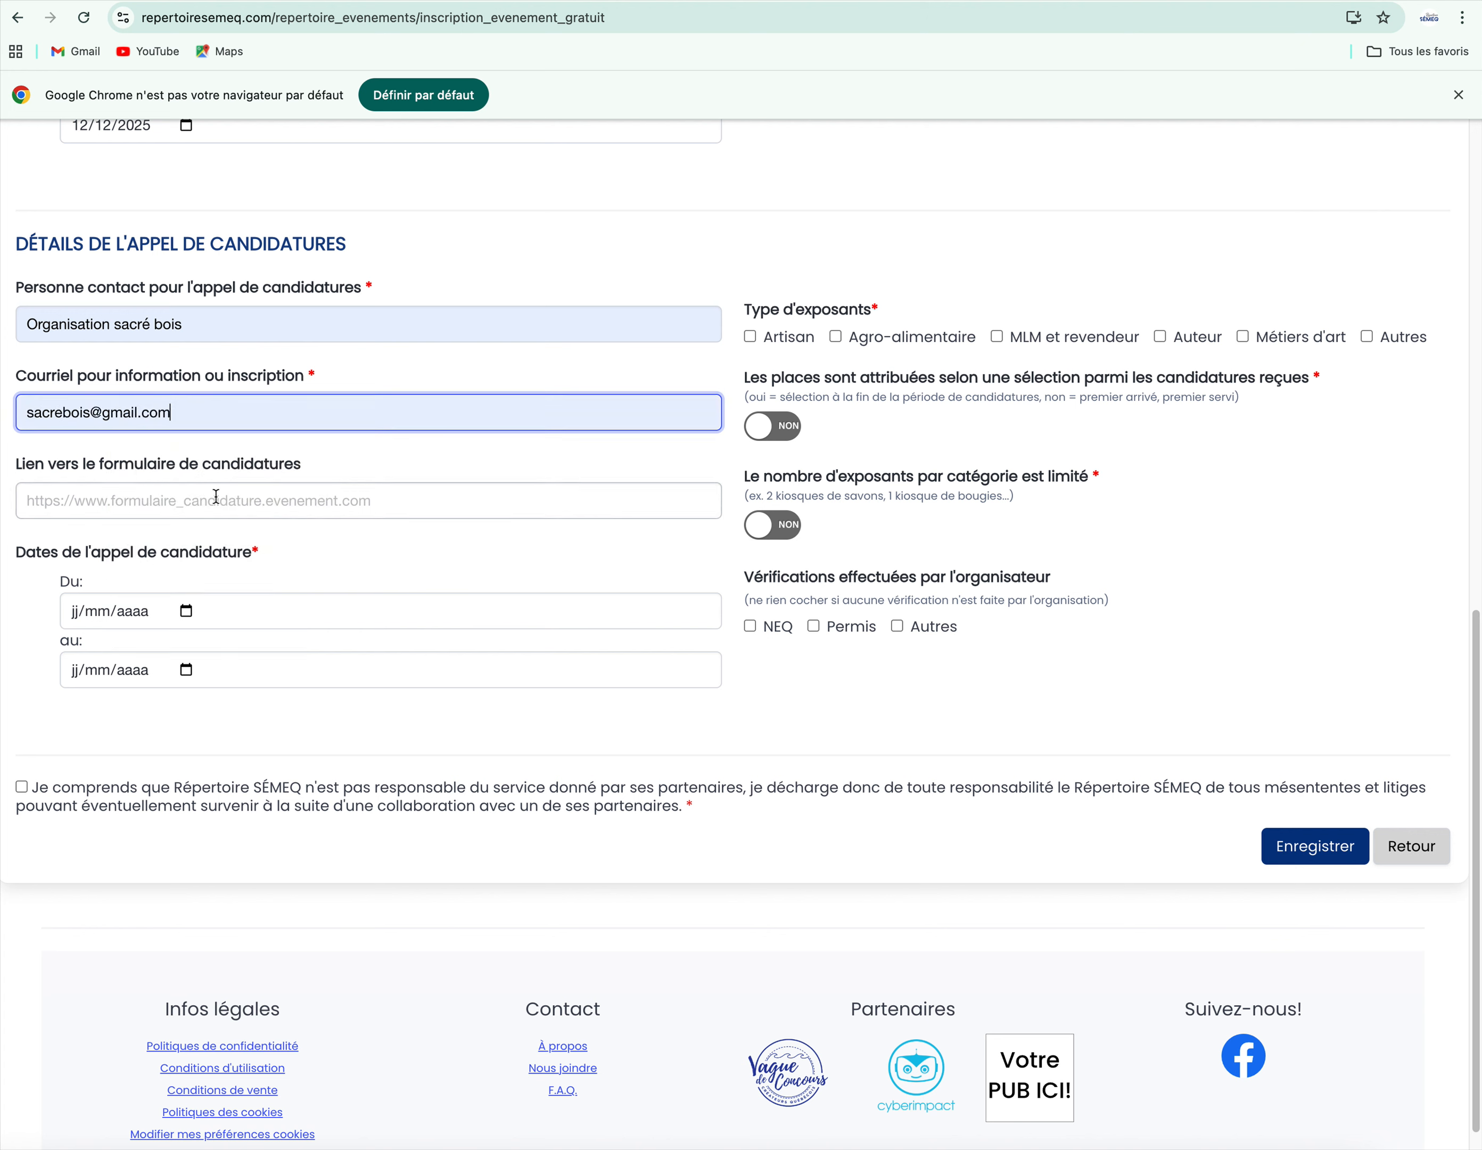
click(65, 508)
click(163, 546)
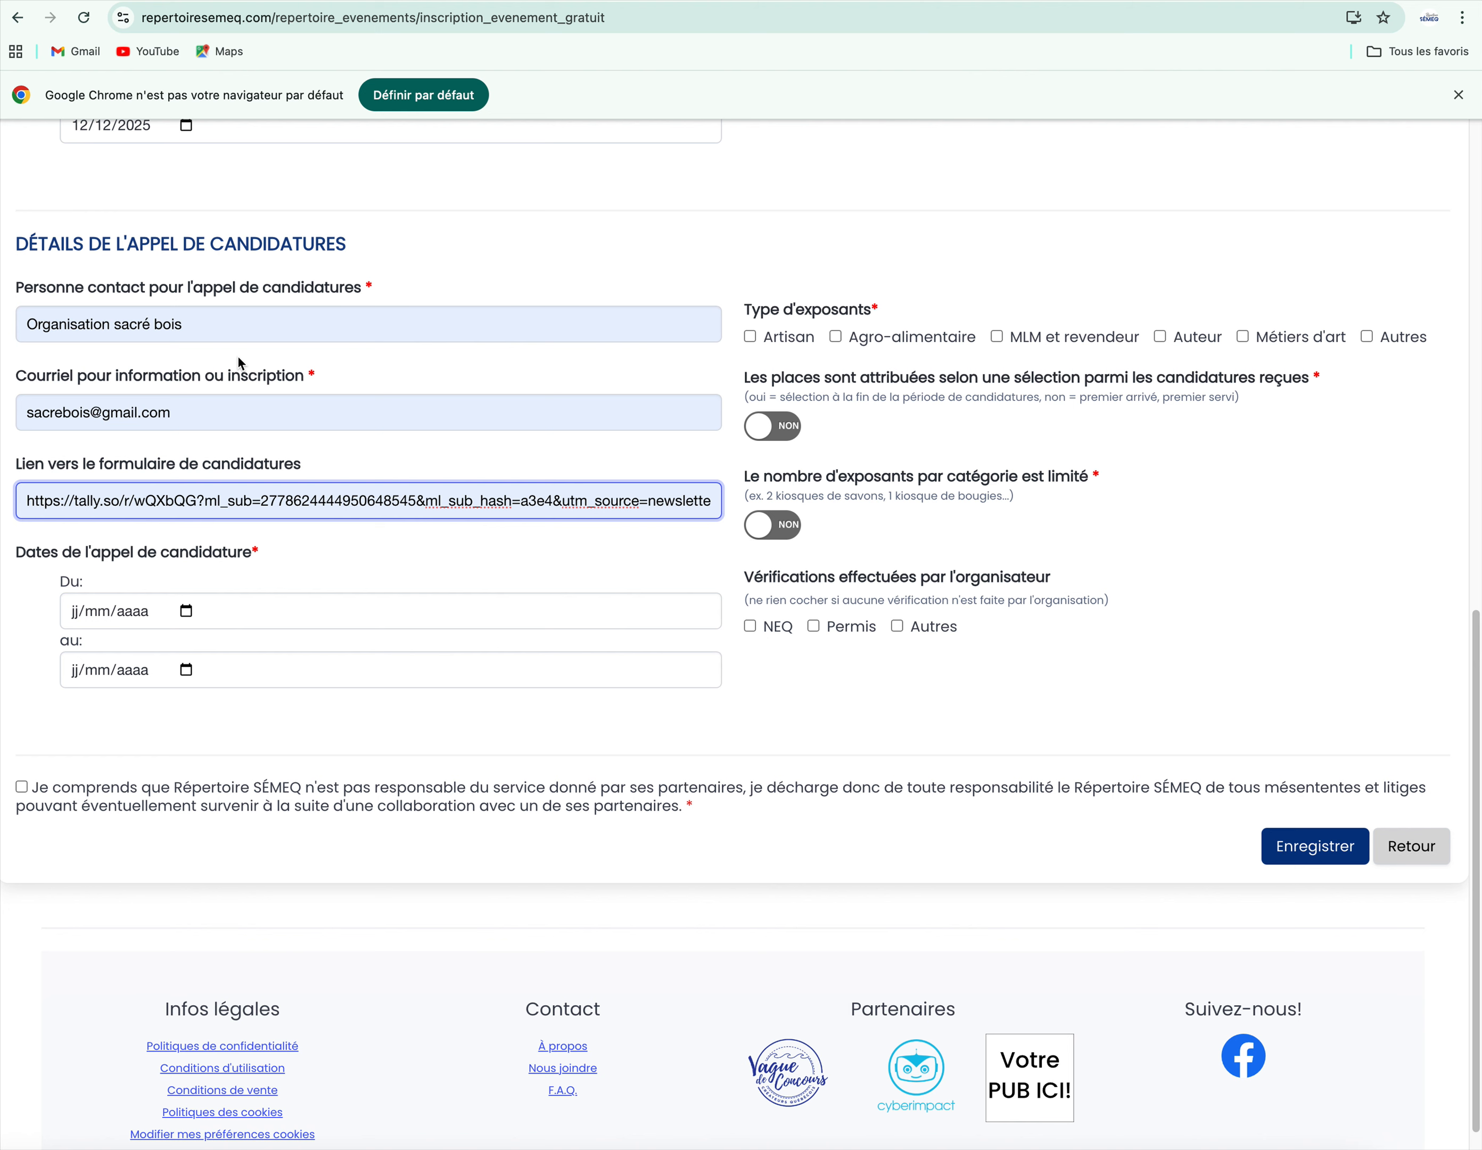
- Set the call for applications to run from 10/09/2025 to 17/09/2025
scroll(240, 357, down, 2)
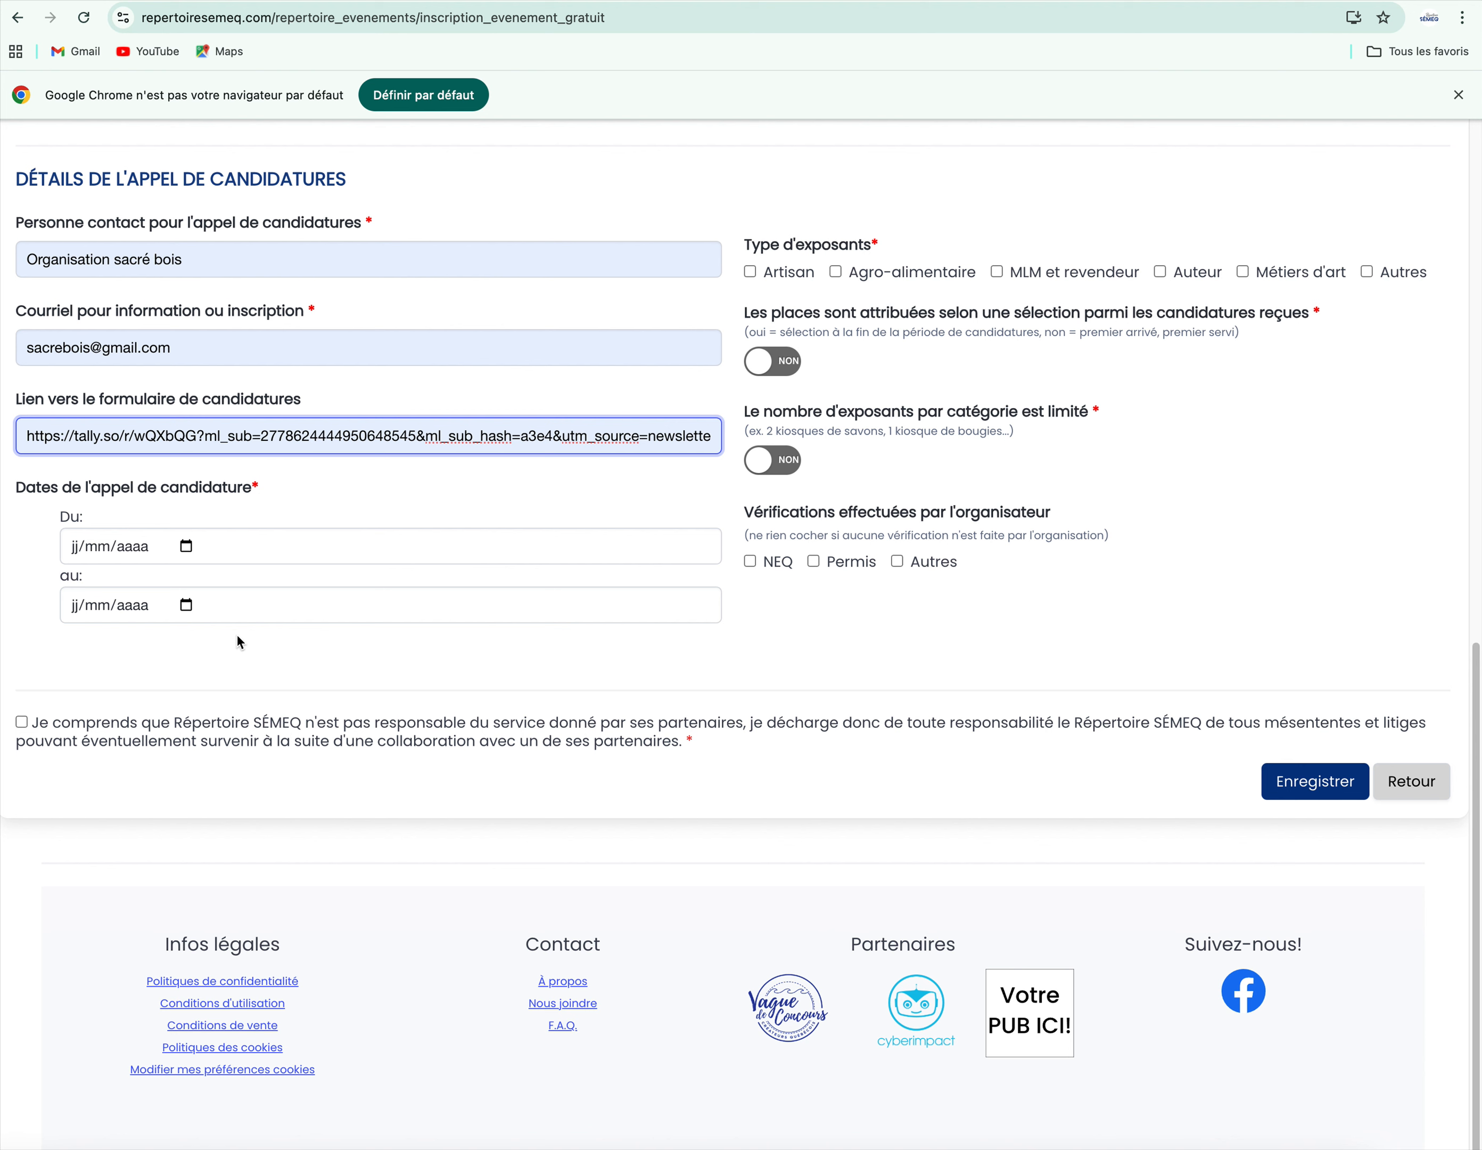
click(186, 546)
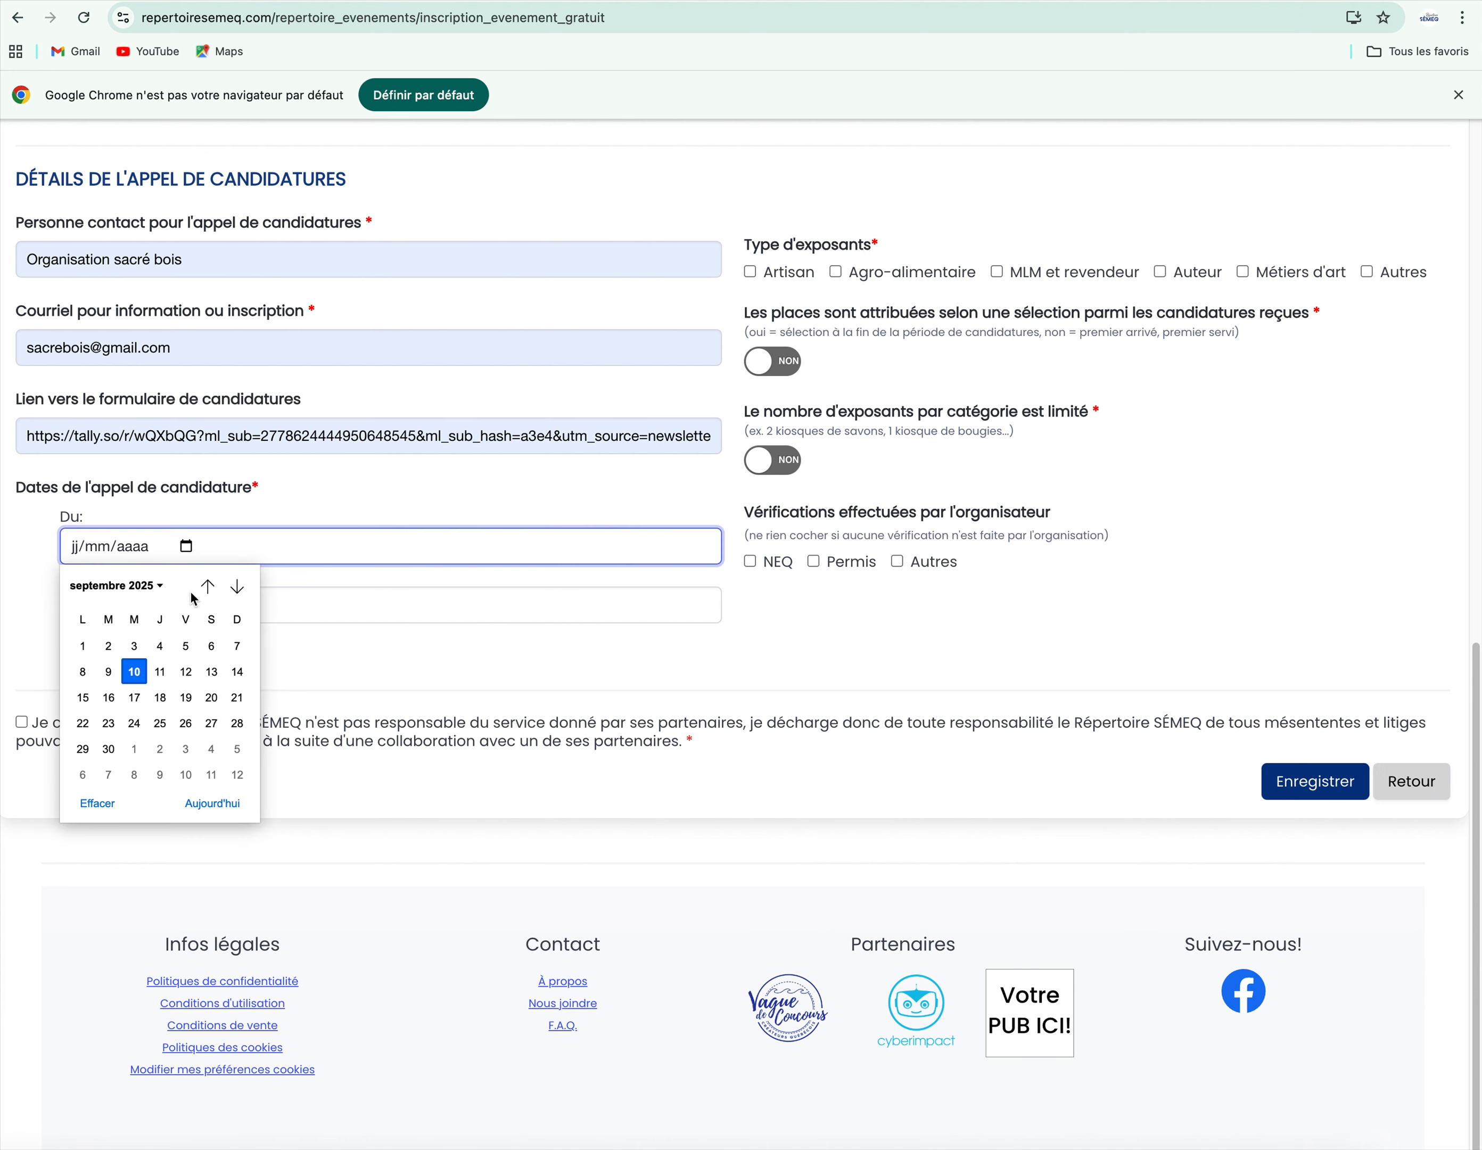
click(136, 672)
click(186, 605)
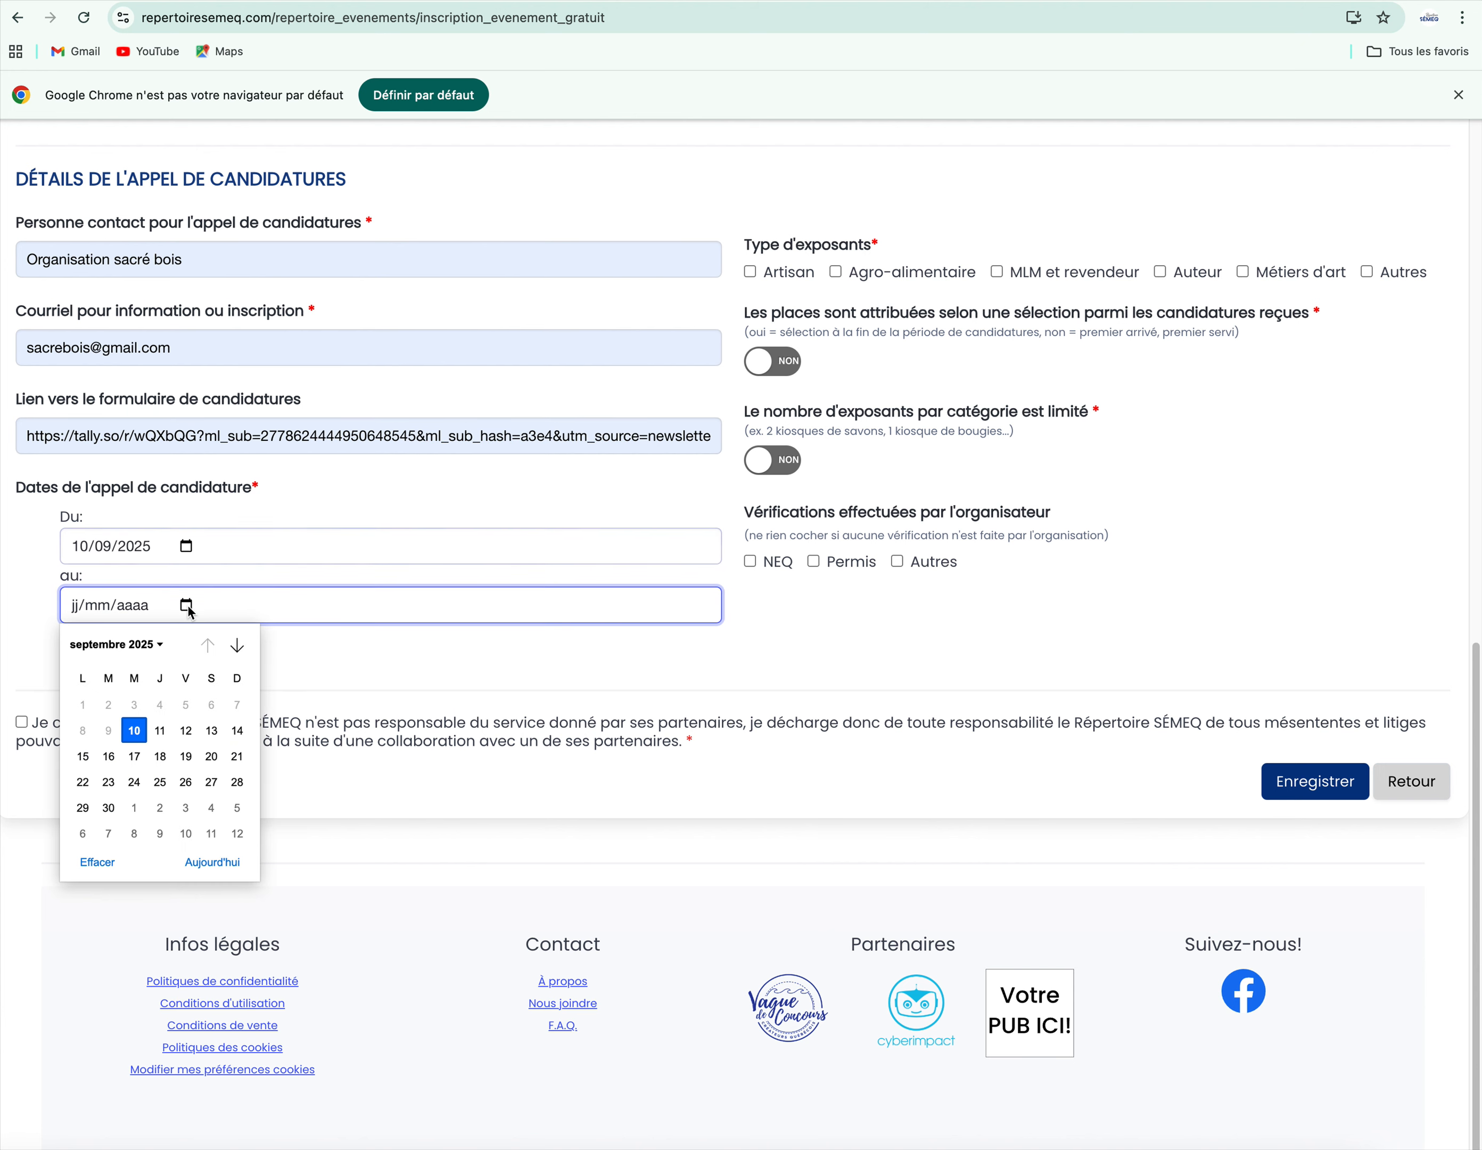
click(134, 764)
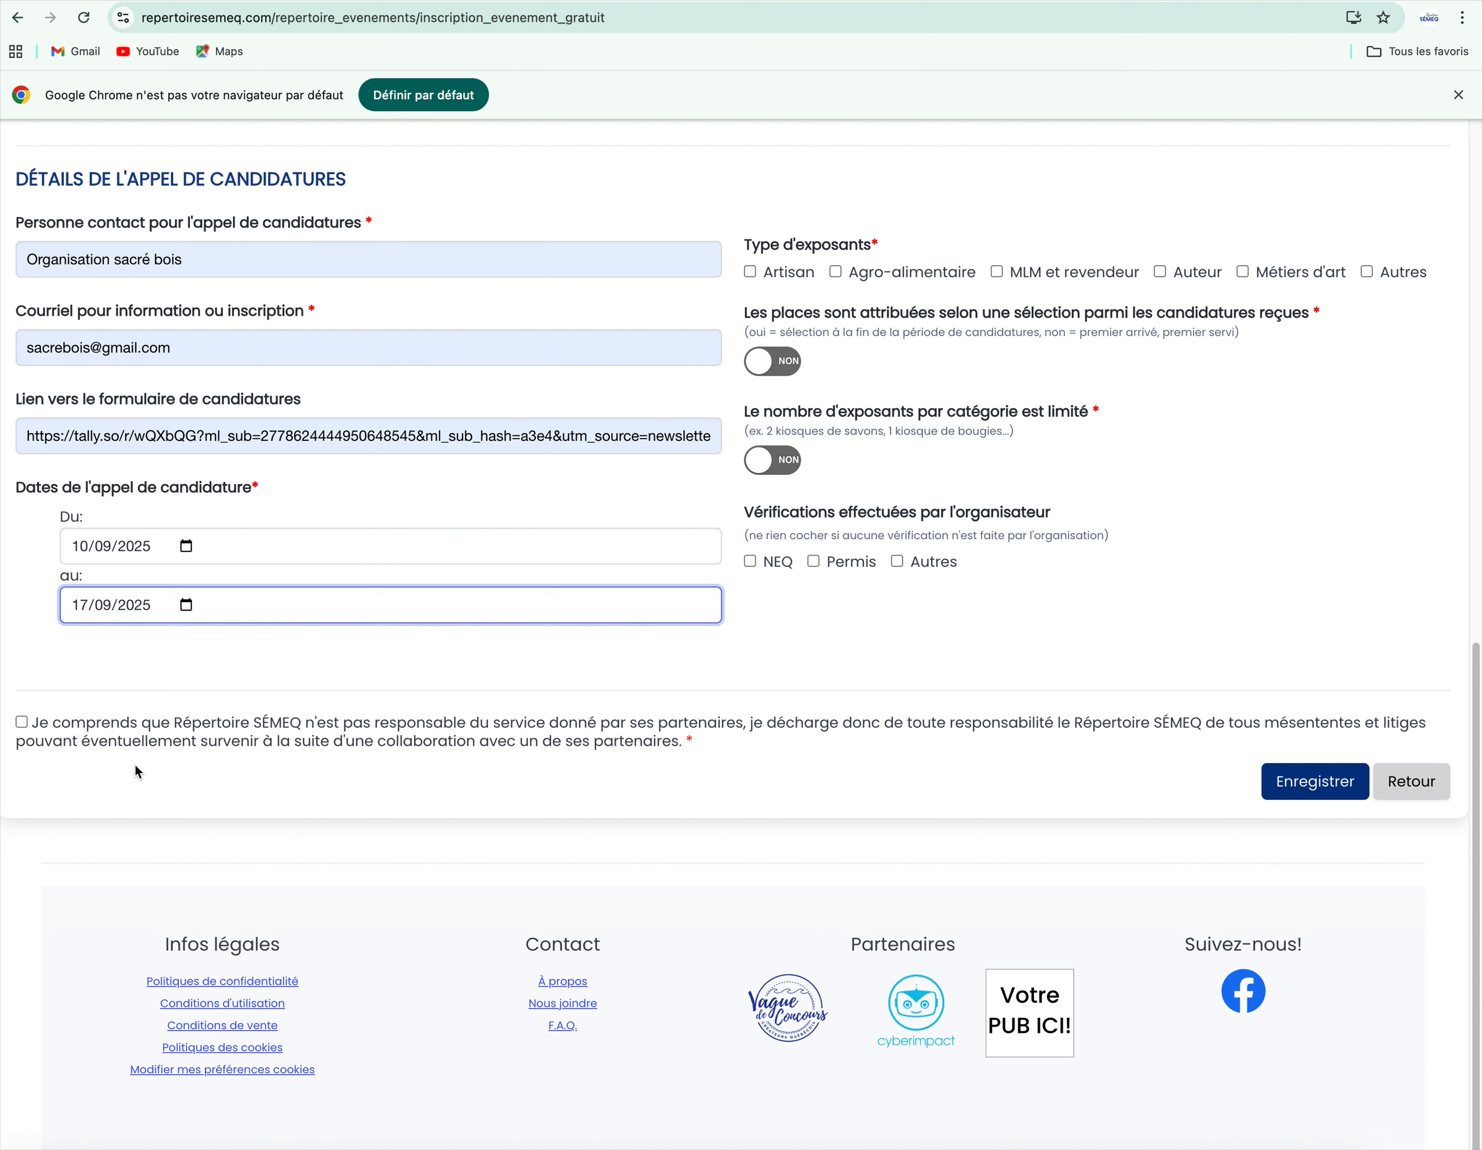
- Answer OUI for selection among applications and limited exhibitors per category, and choose exhibitor types Artisan, MLM et revendeur, Auteur and Autres
click(766, 368)
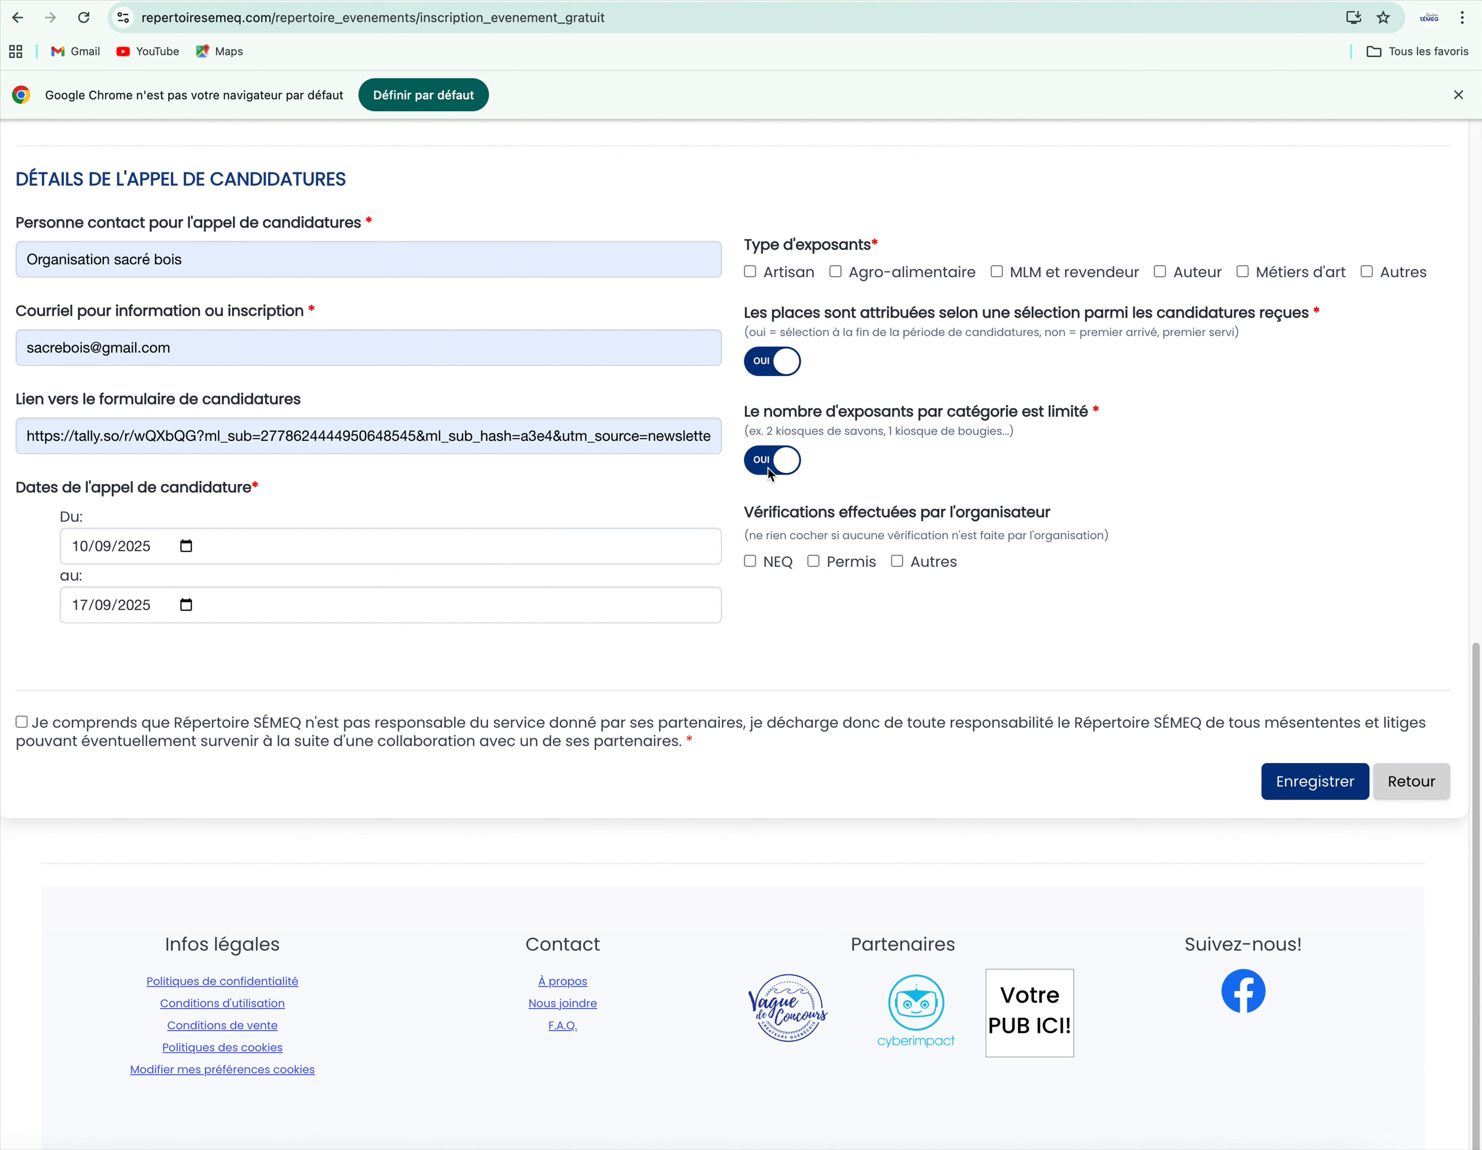
click(751, 272)
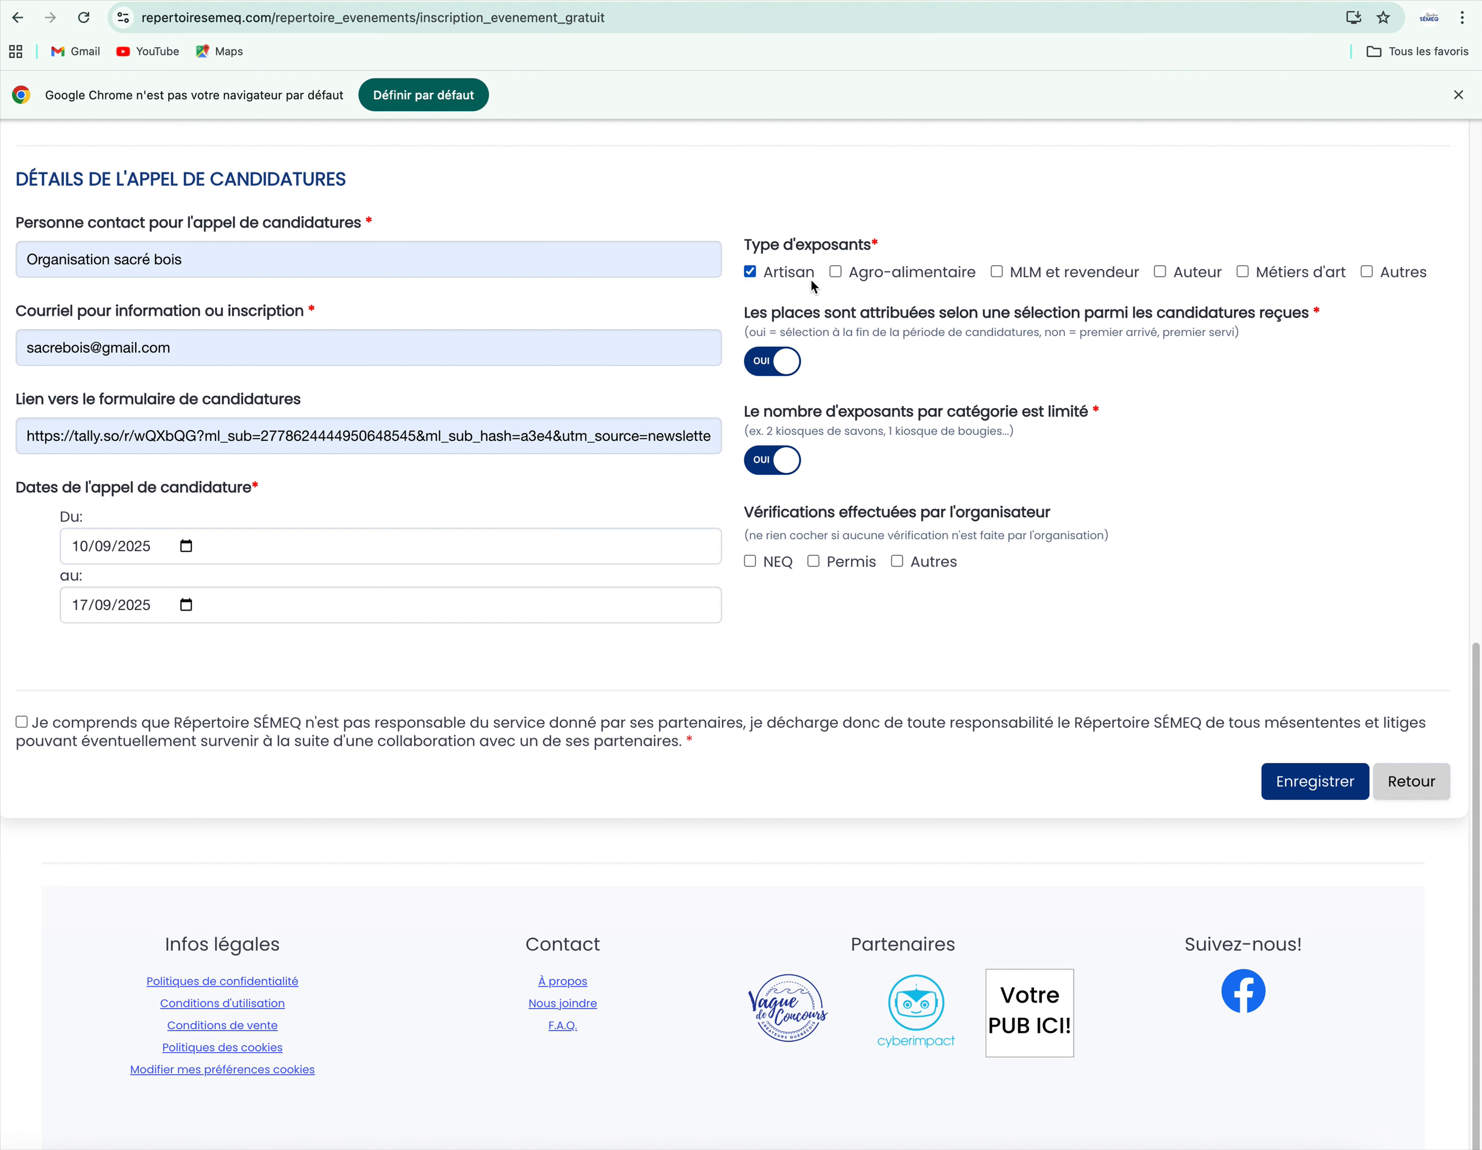
click(1006, 270)
click(1372, 273)
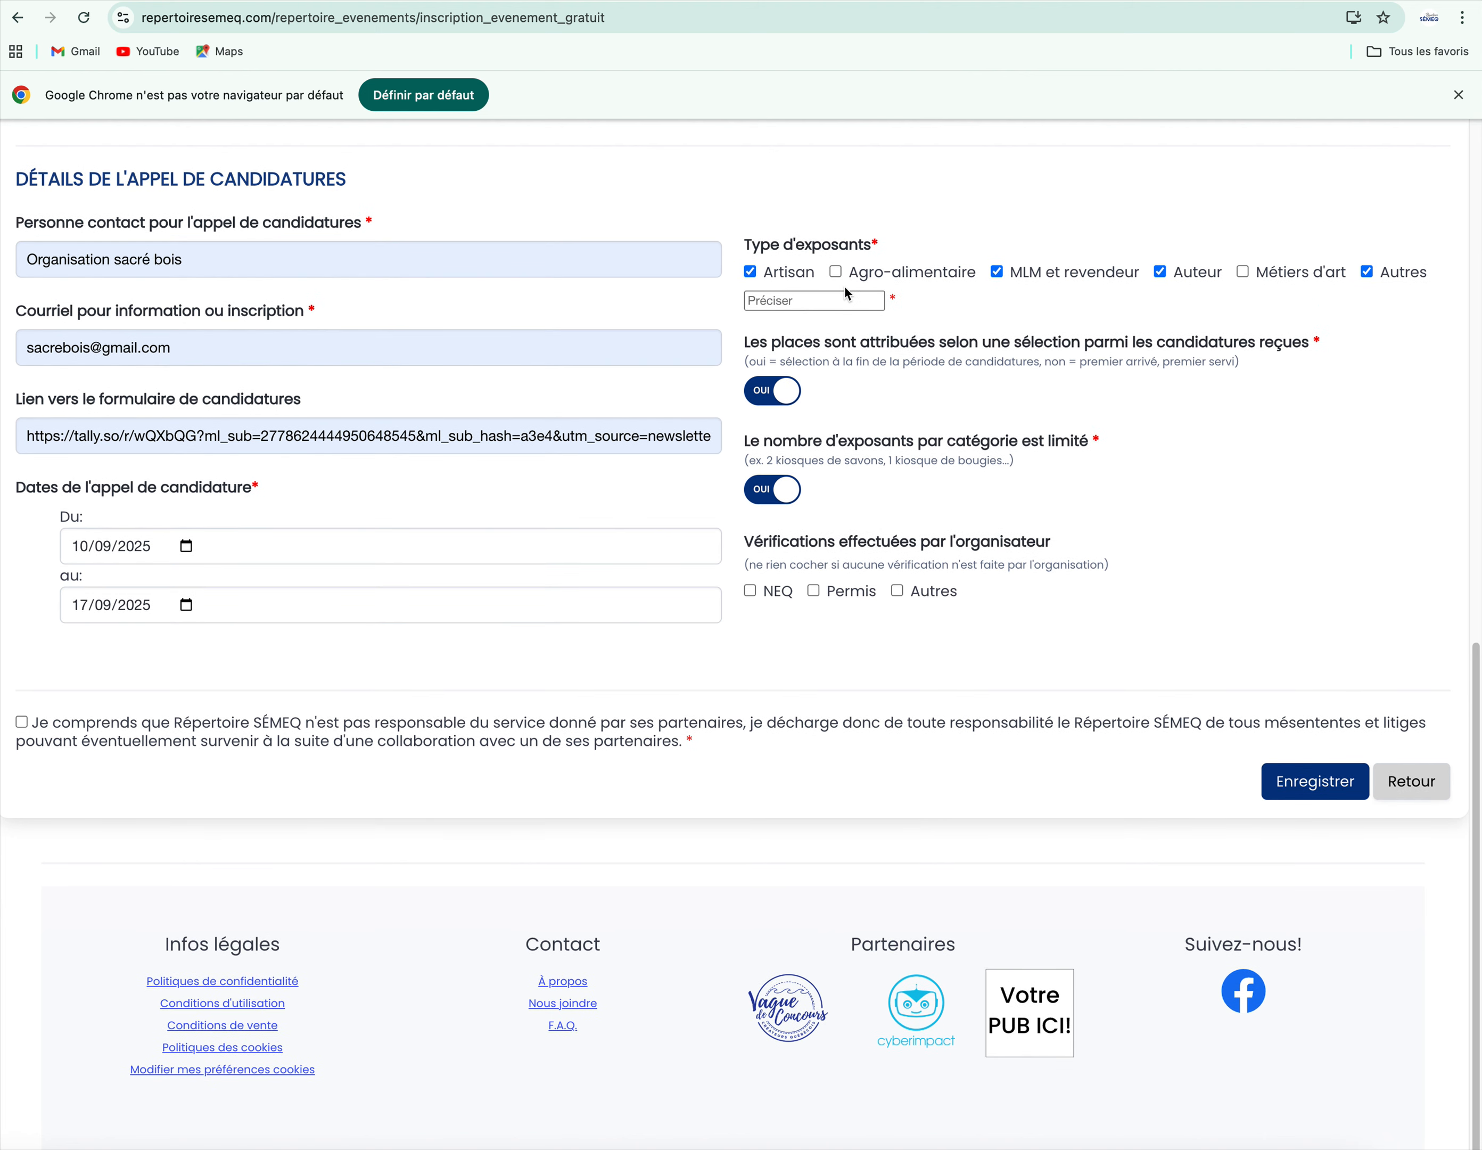
- Specify the other exhibitor types as "food truck, perceur"
click(844, 301)
text(food truck)
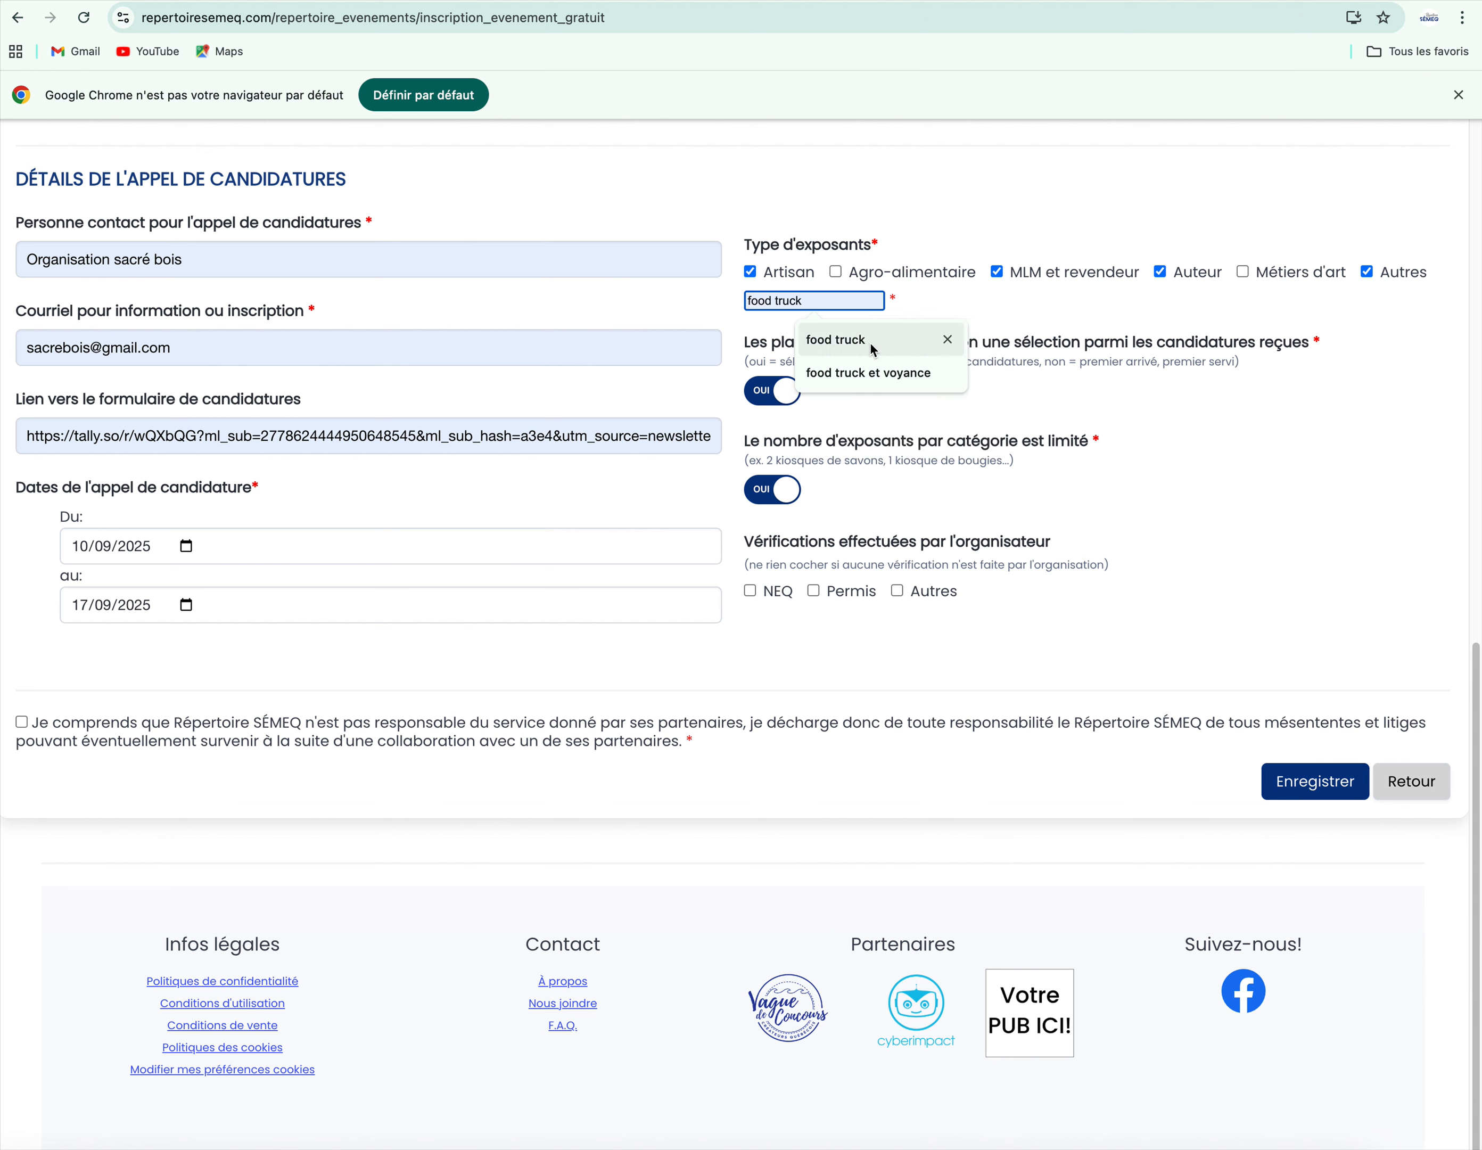
click(867, 341)
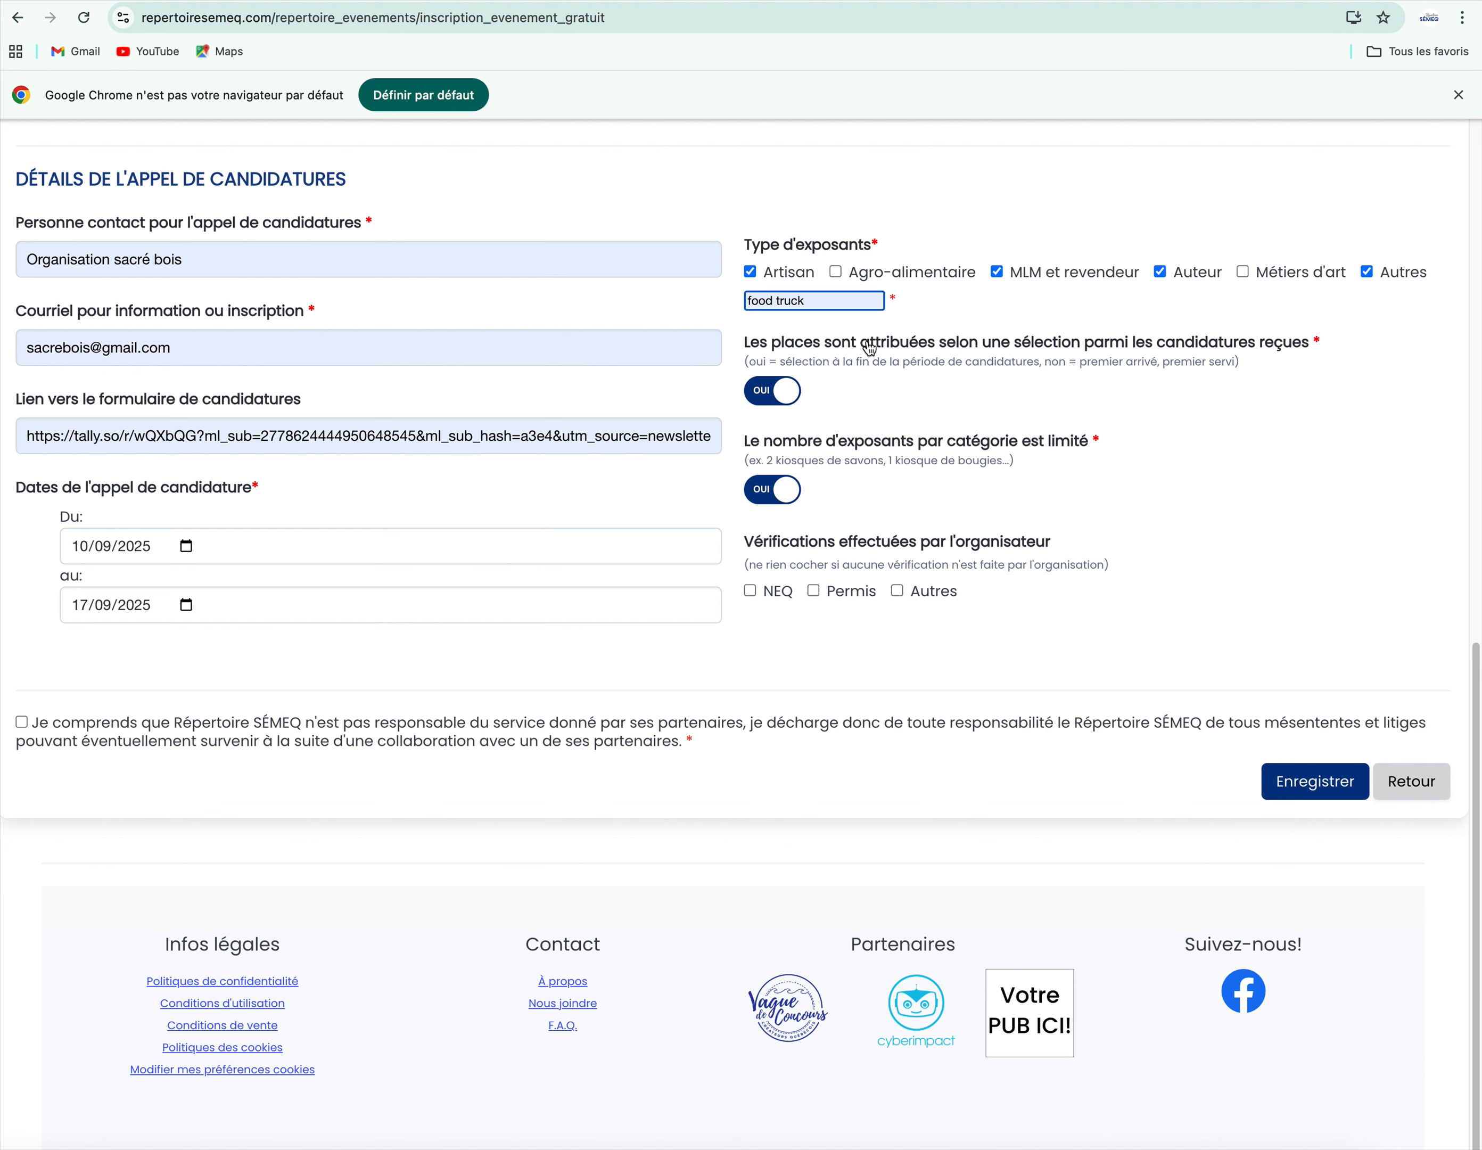
text(, t)
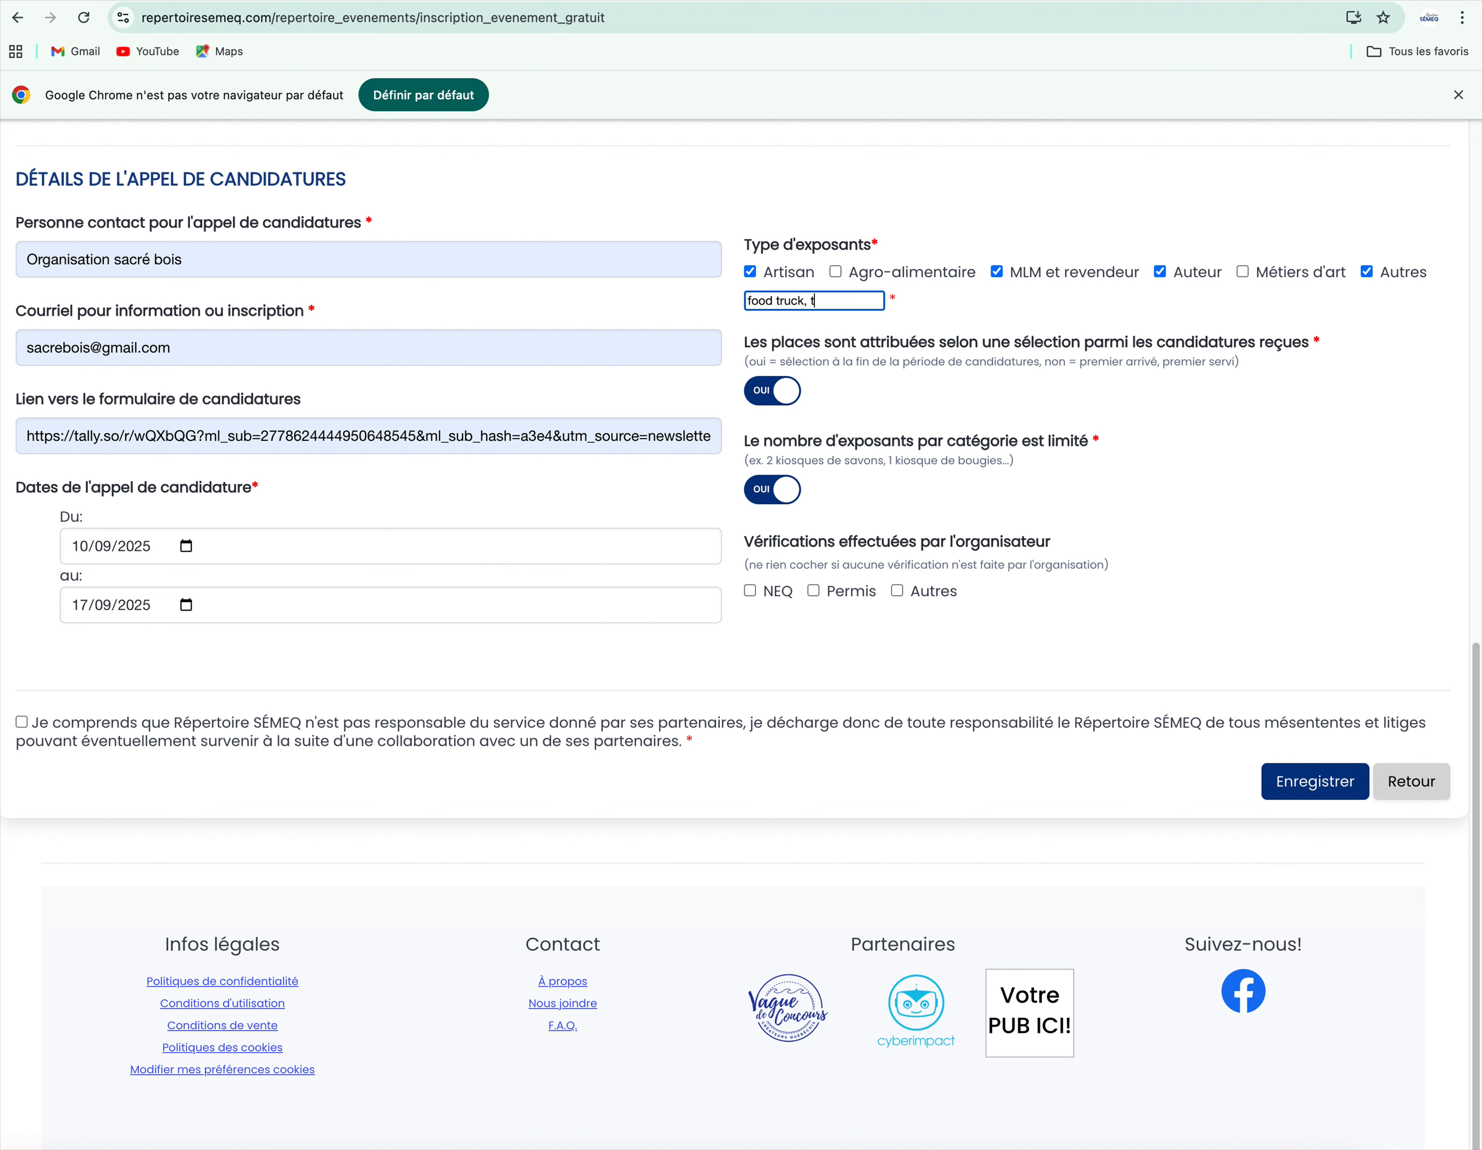
text(attou)
key(BackSpace)
key(BackSpace)
key(BackSpace)
key(BackSpace)
key(BackSpace)
text(perceur)
- Select NEQ and Autres as the organiser's verifications, specifying "assurance" for the other one
click(750, 592)
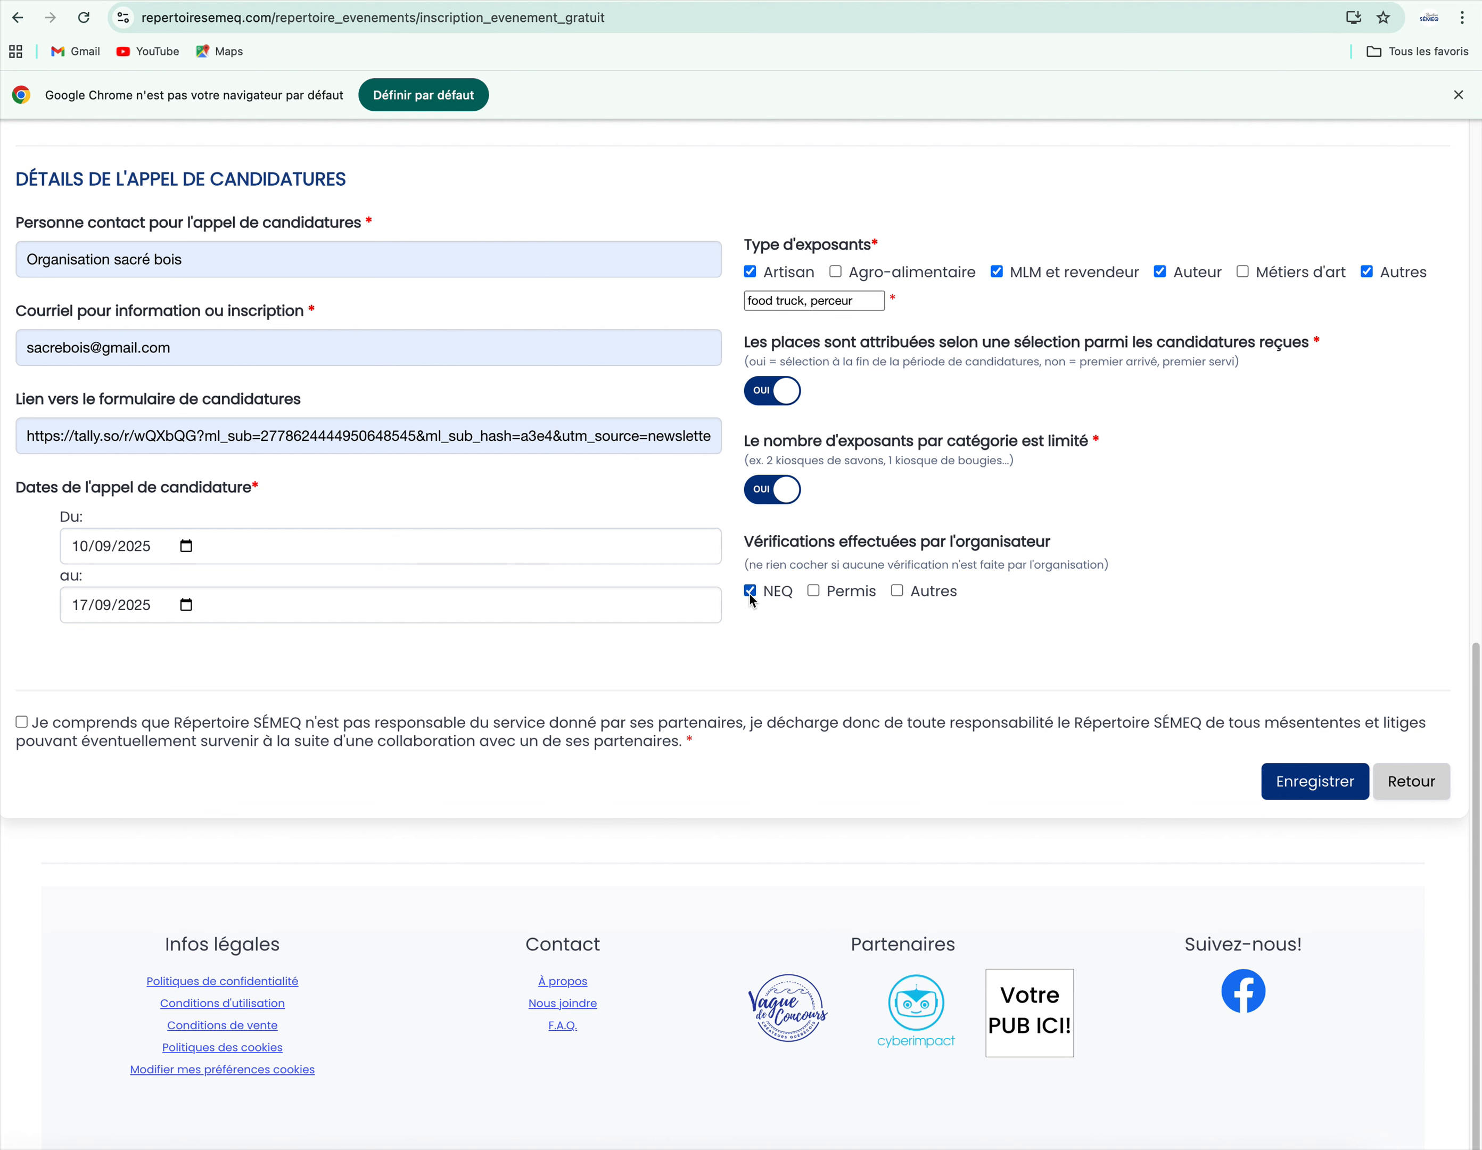
click(897, 592)
click(1049, 592)
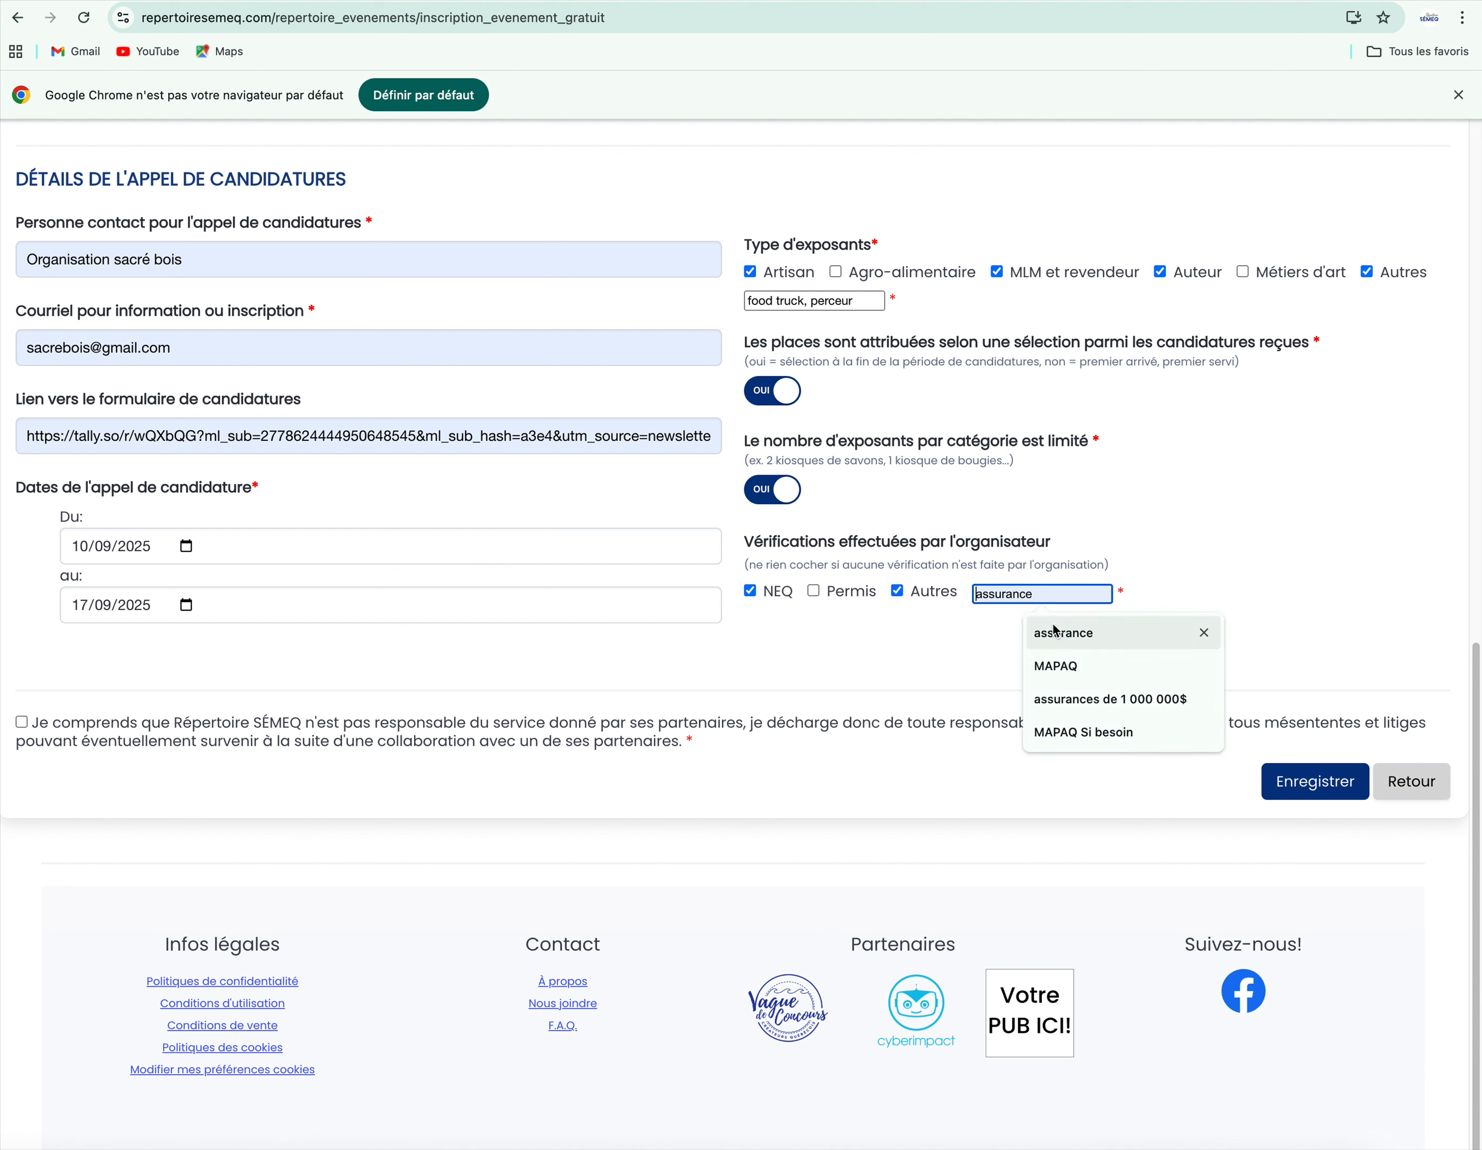
click(1062, 639)
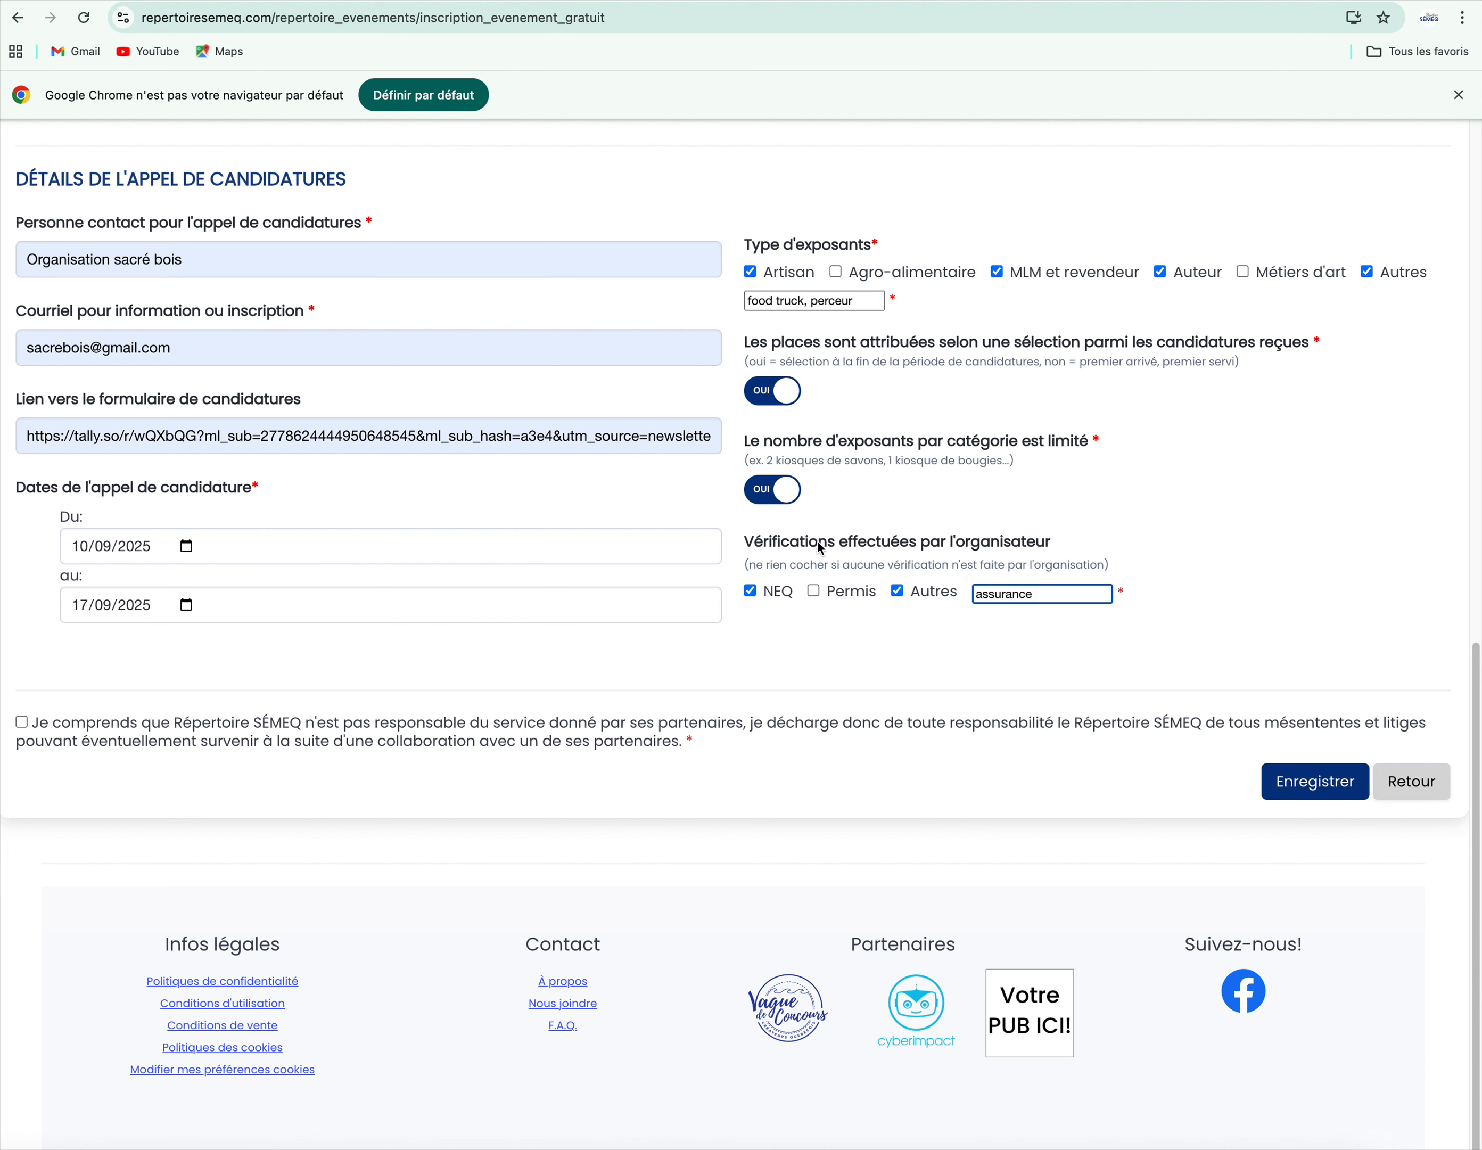
- Accept the Répertoire SÉMEQ liability waiver and save the free event registration
click(22, 725)
scroll(873, 743, up, 3)
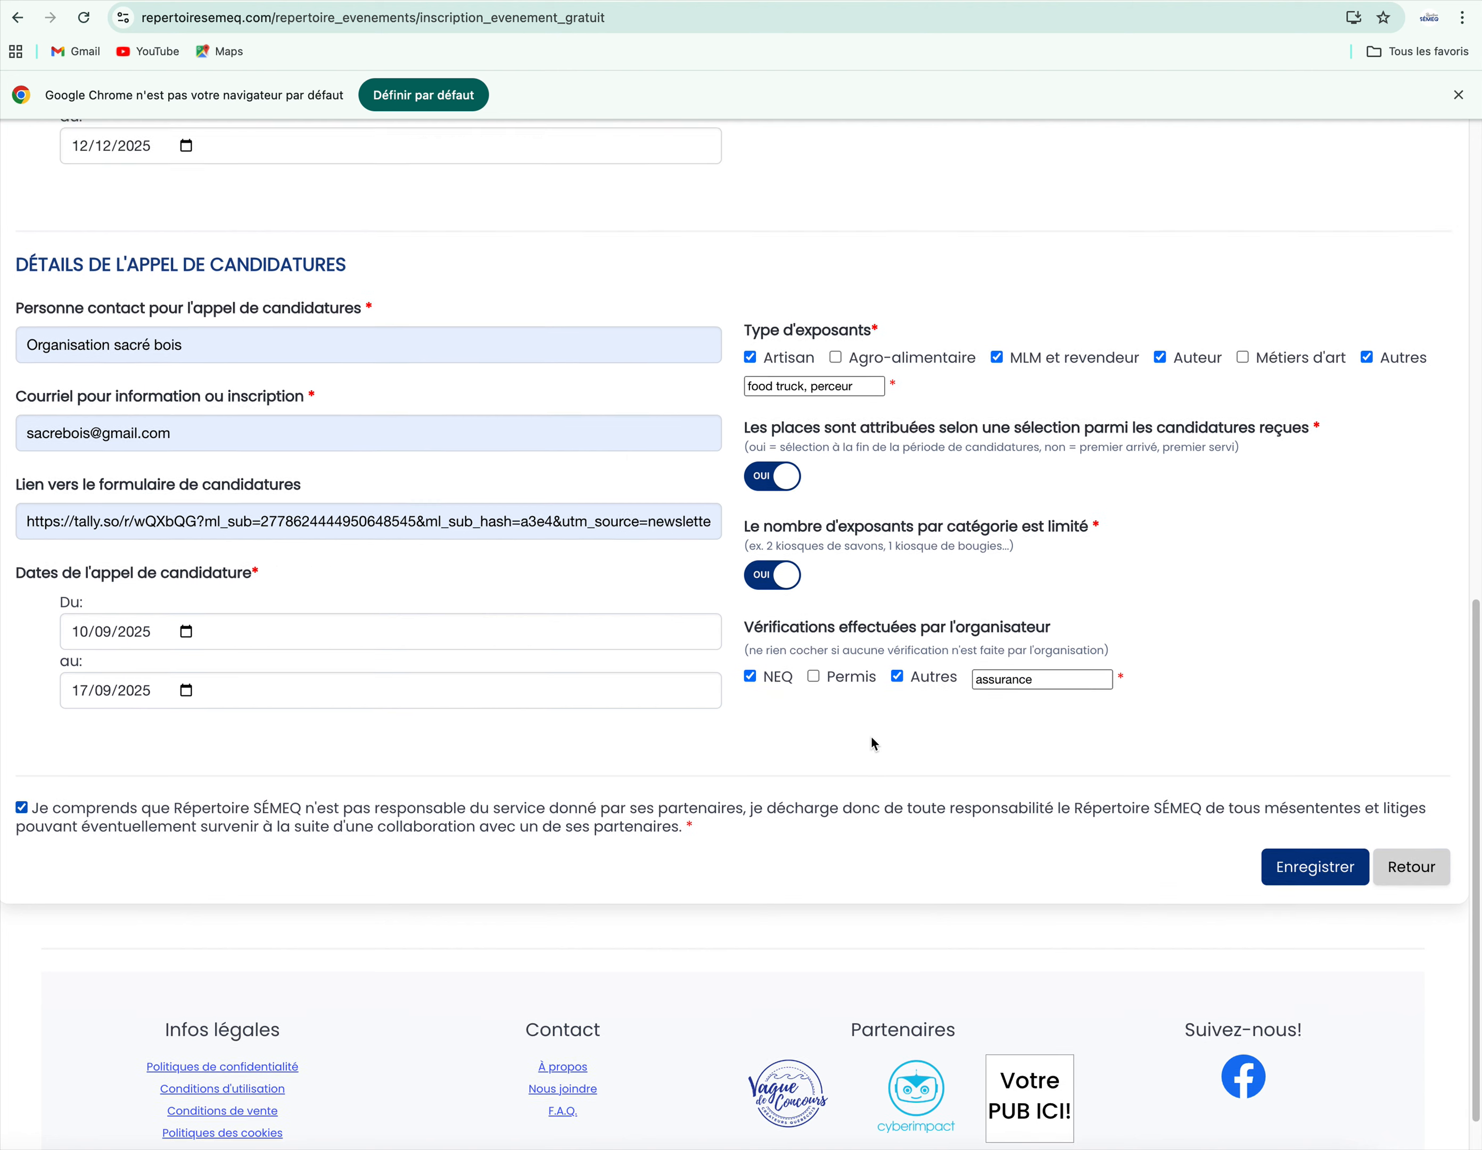
scroll(871, 737, down, 1)
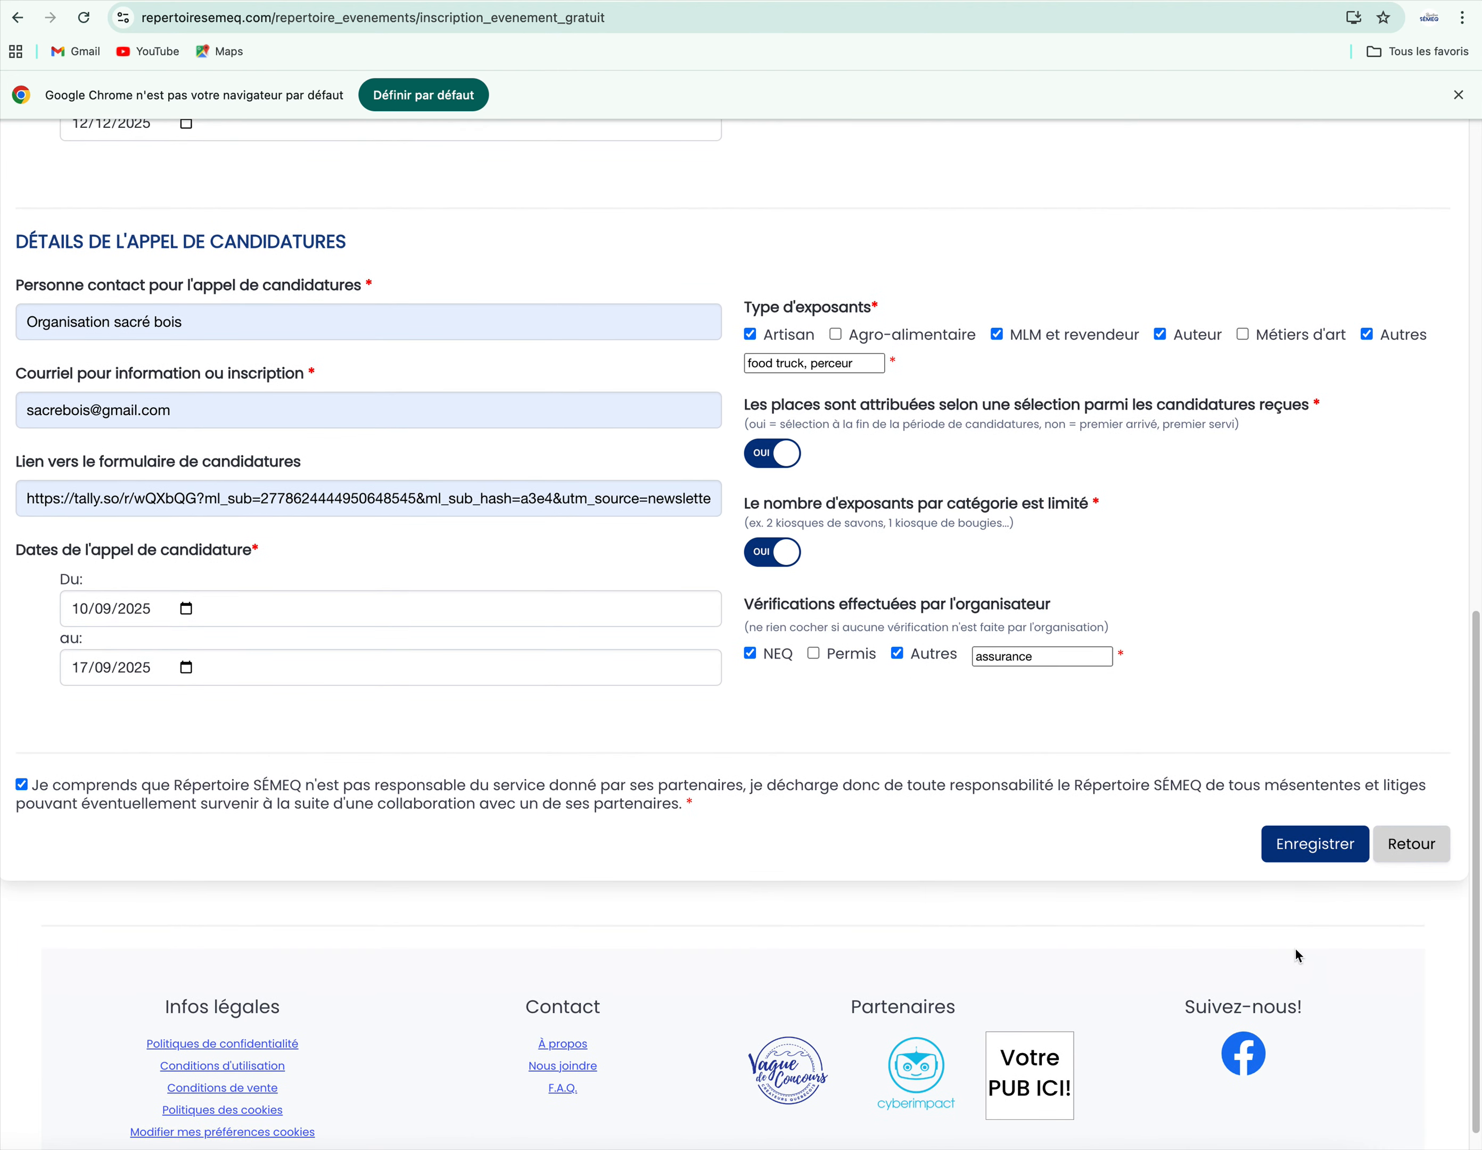
click(1323, 845)
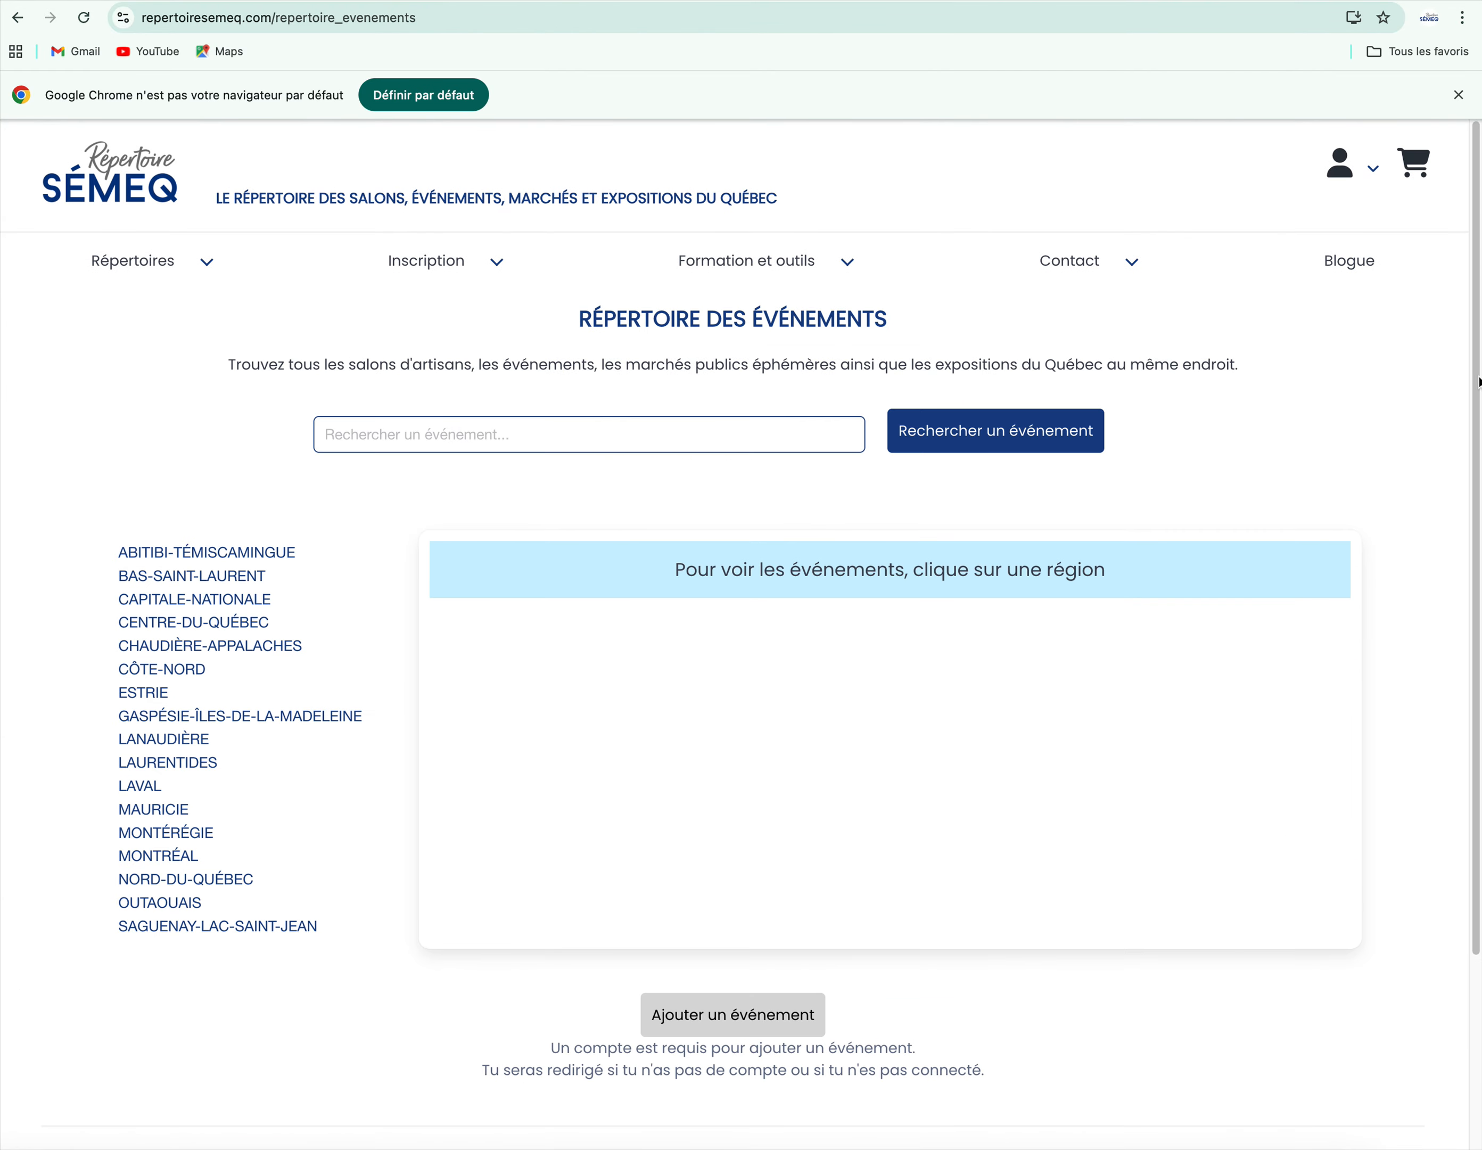
- Go to the account's own events and open the Marché de Noël event for modification
click(1351, 170)
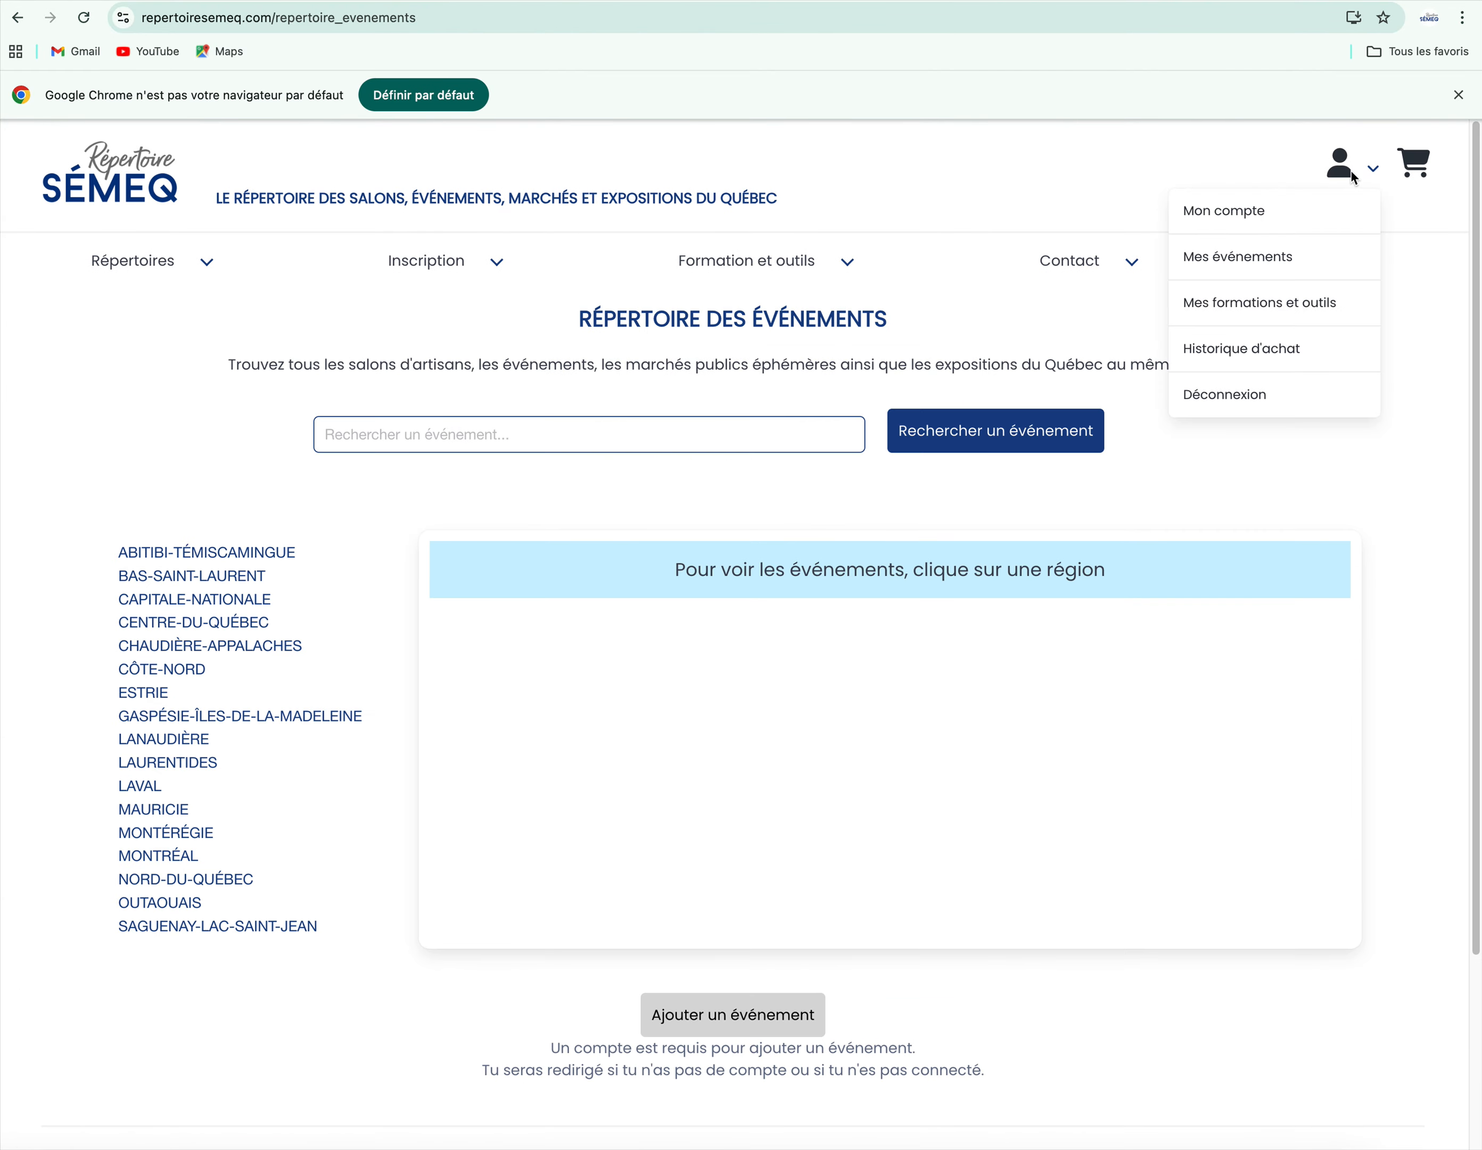
click(1305, 259)
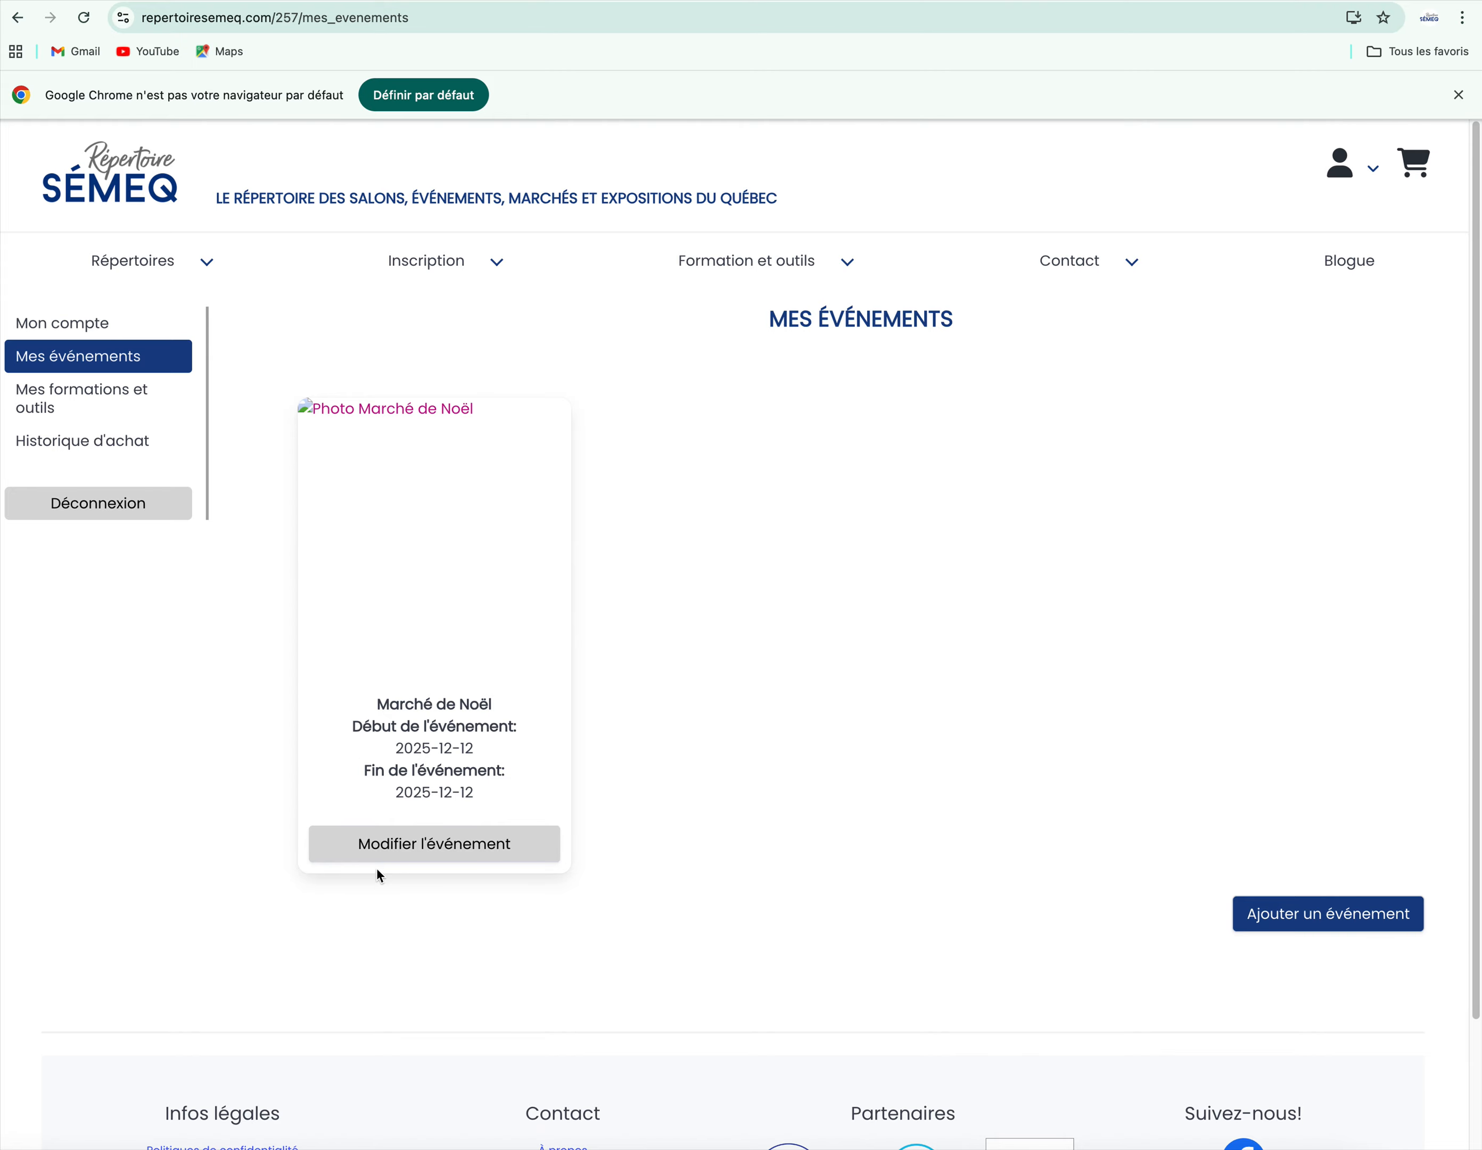
click(388, 852)
- Set both the start and end dates of the event to 13/12/2025
scroll(388, 852, down, 3)
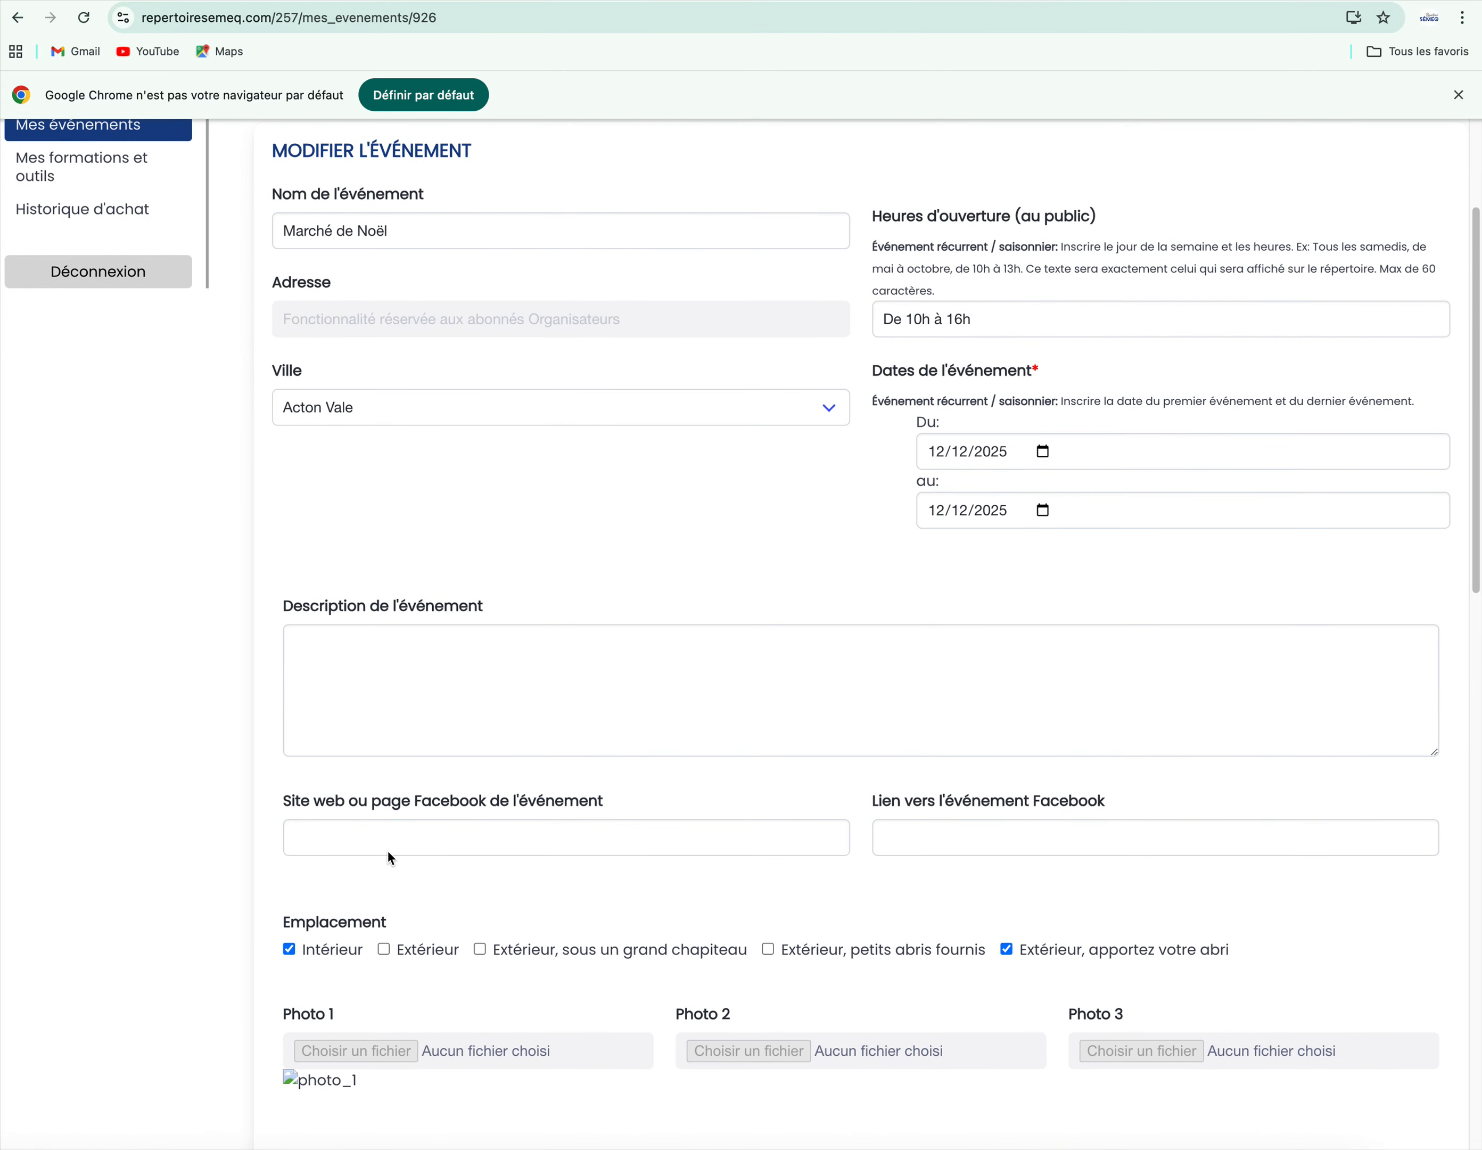
click(936, 455)
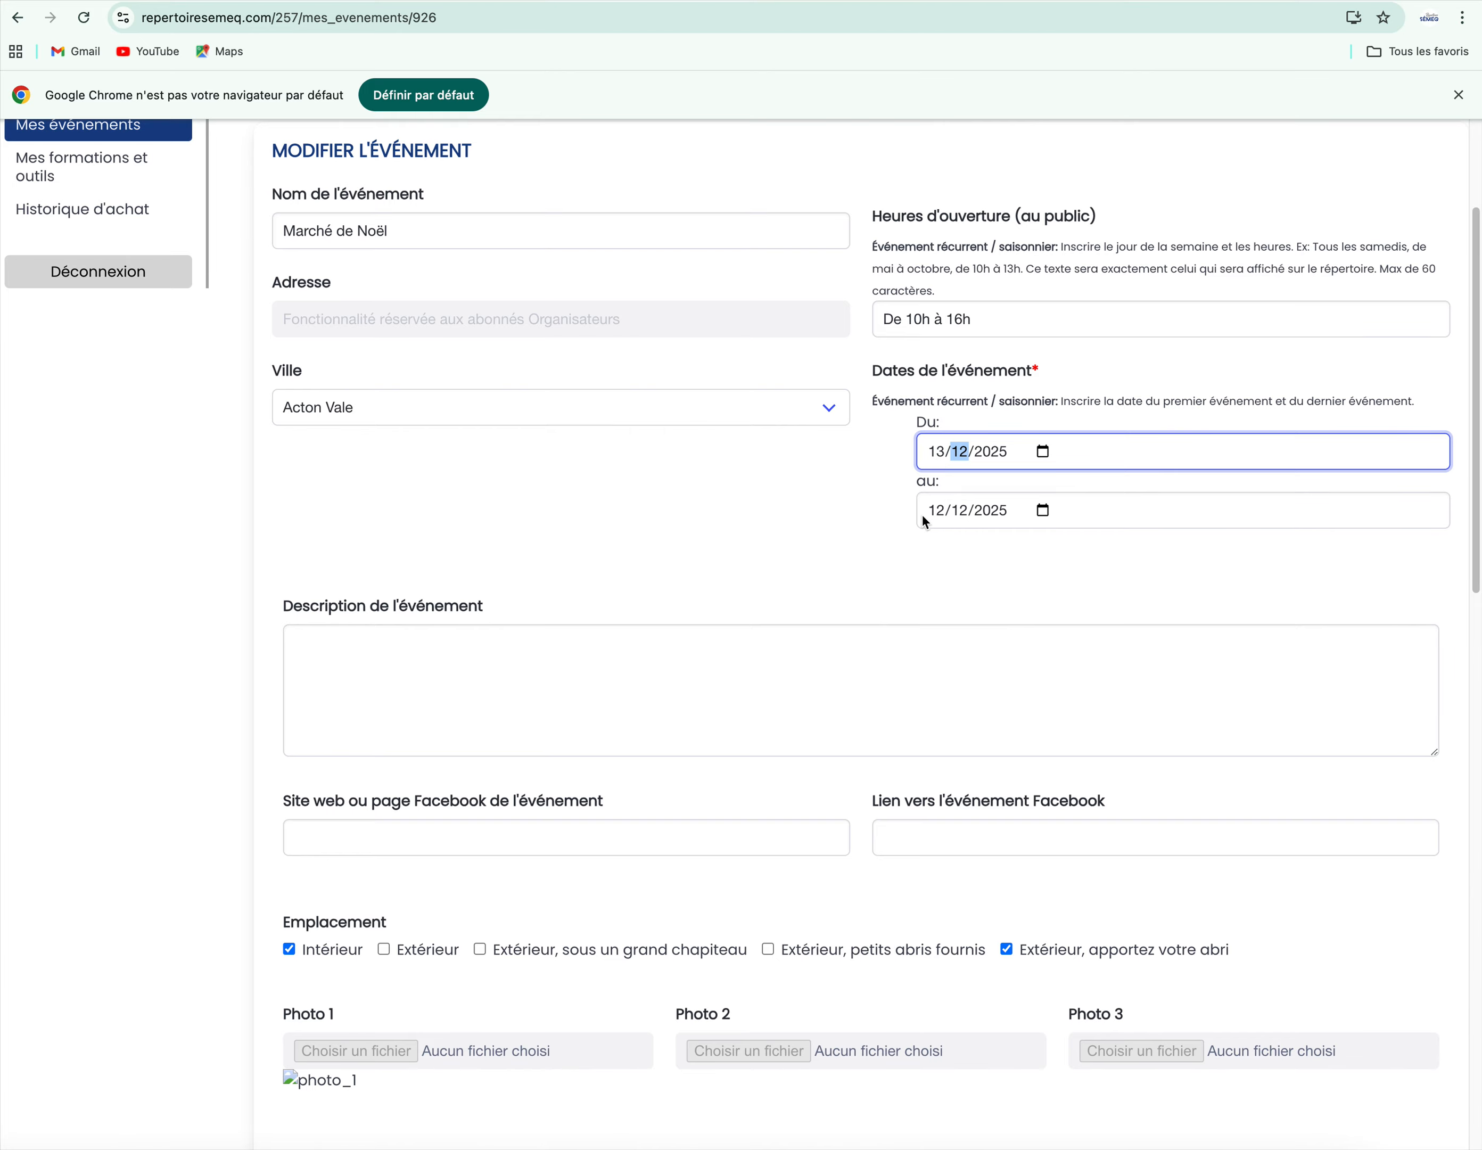
click(935, 512)
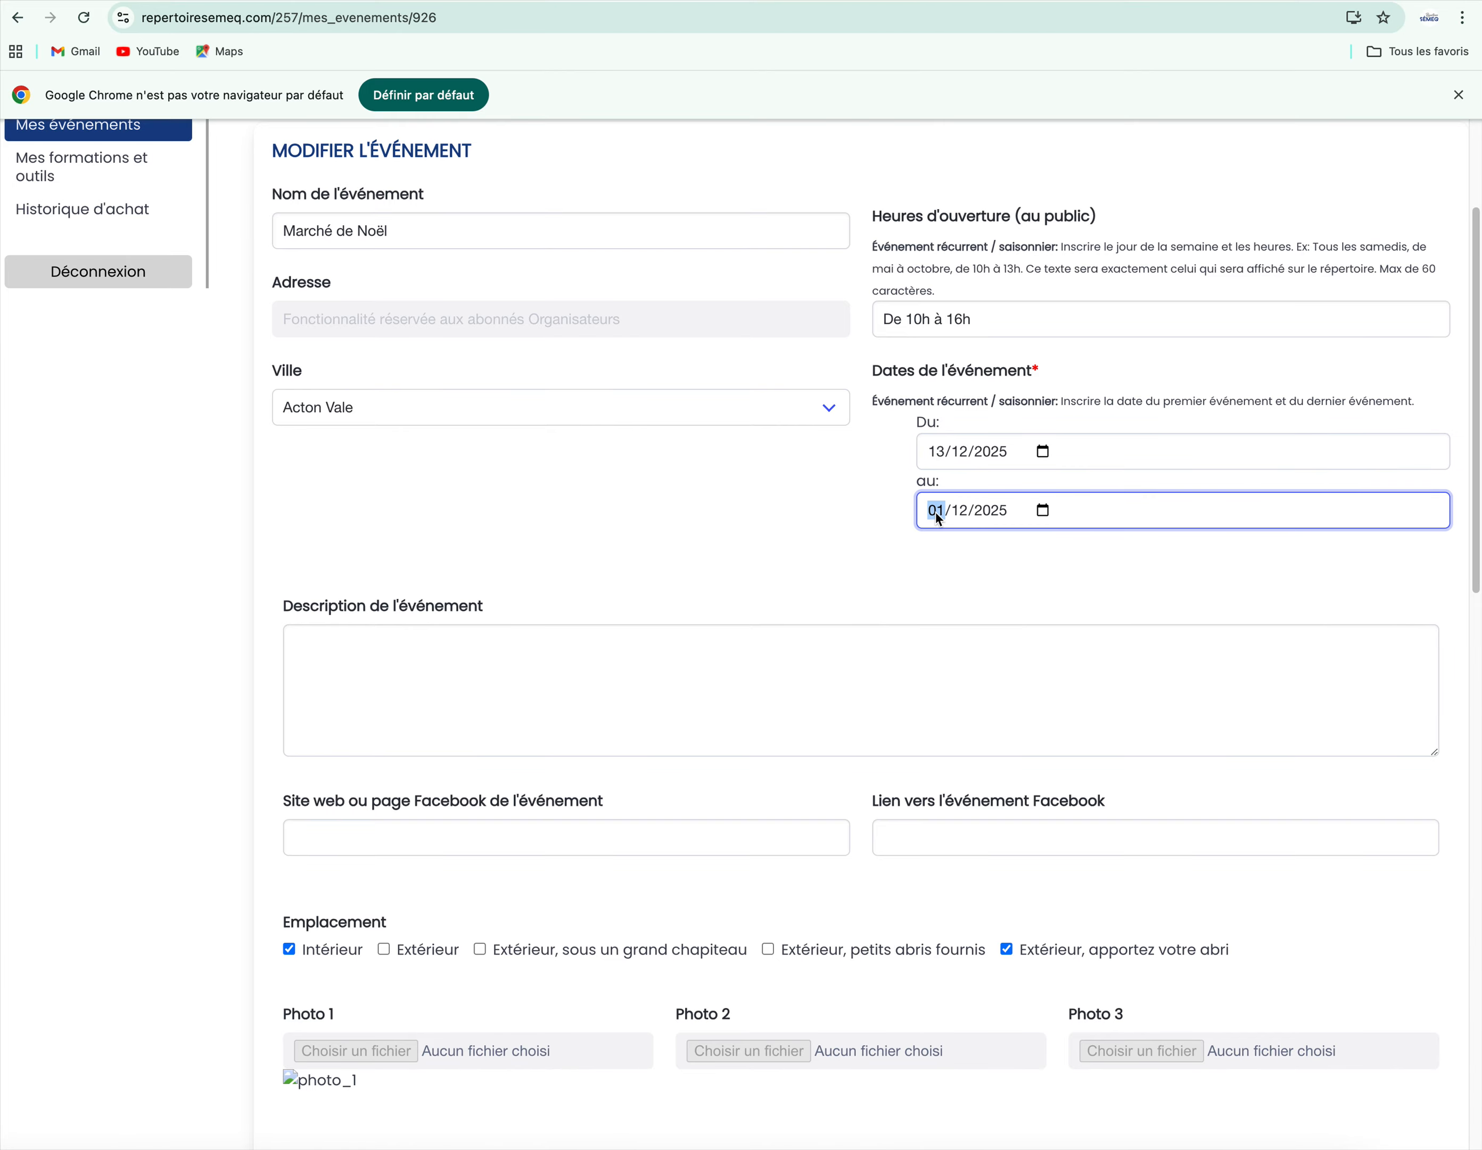
- Set the end date of the call for applications to 11/12/2025
scroll(936, 512, down, 2)
scroll(938, 519, down, 7)
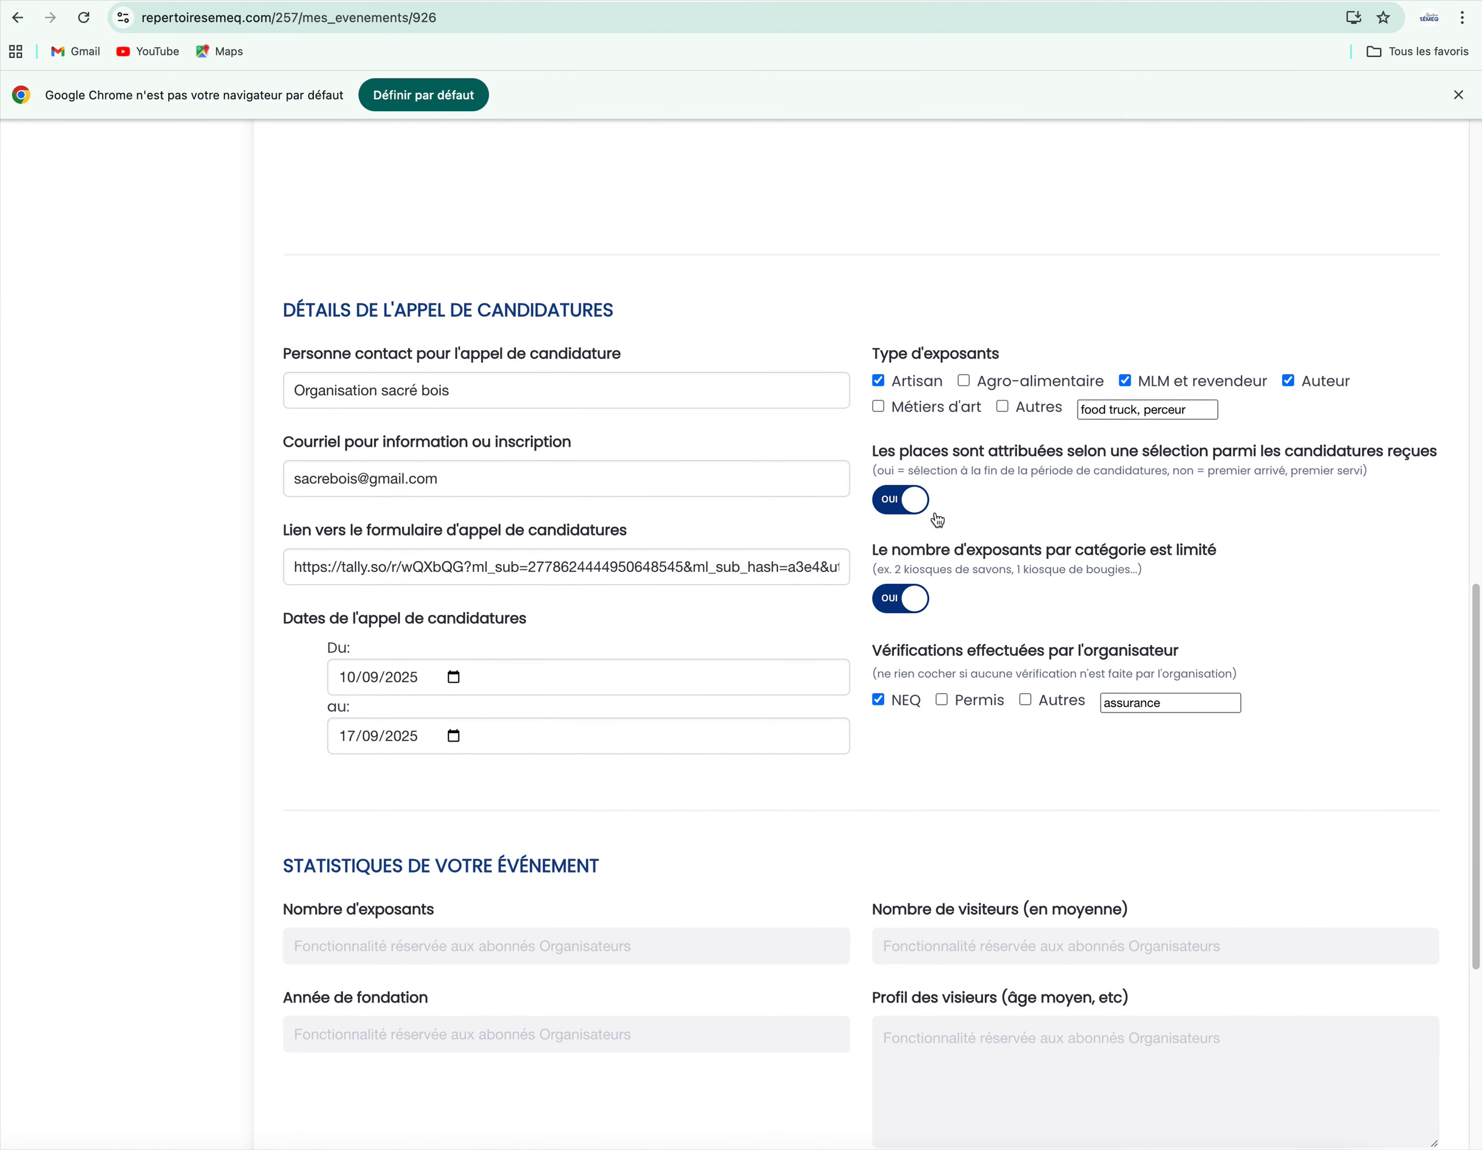
scroll(938, 519, down, 1)
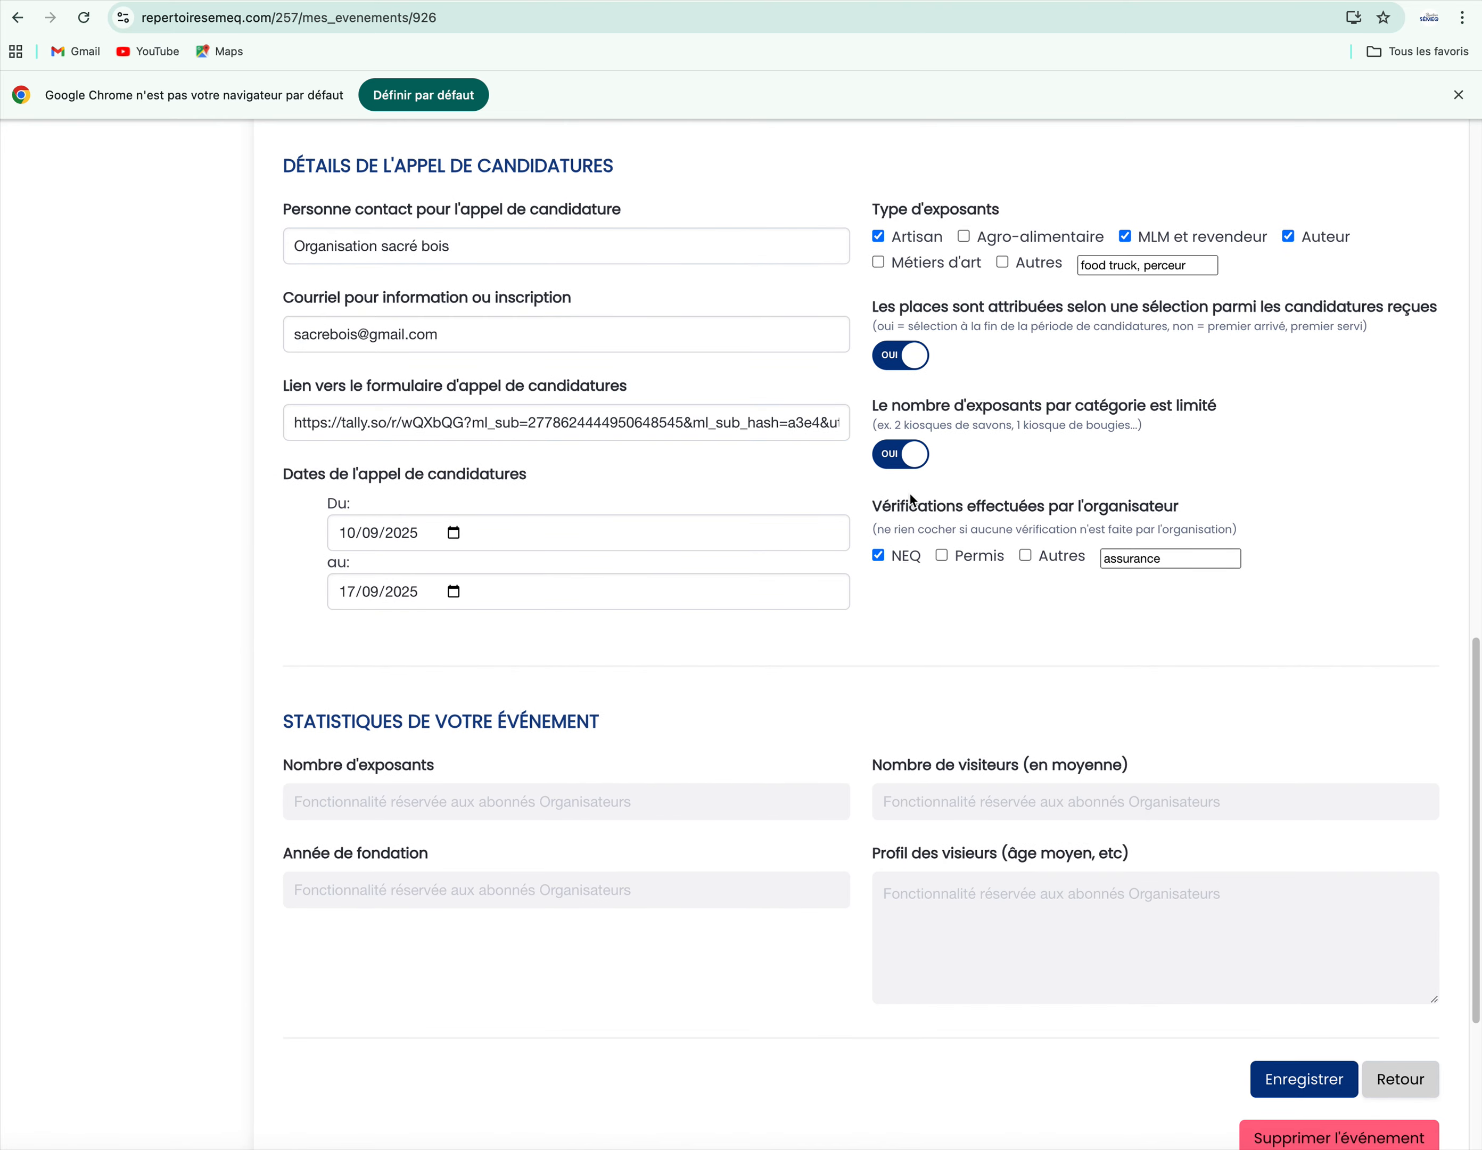
click(454, 593)
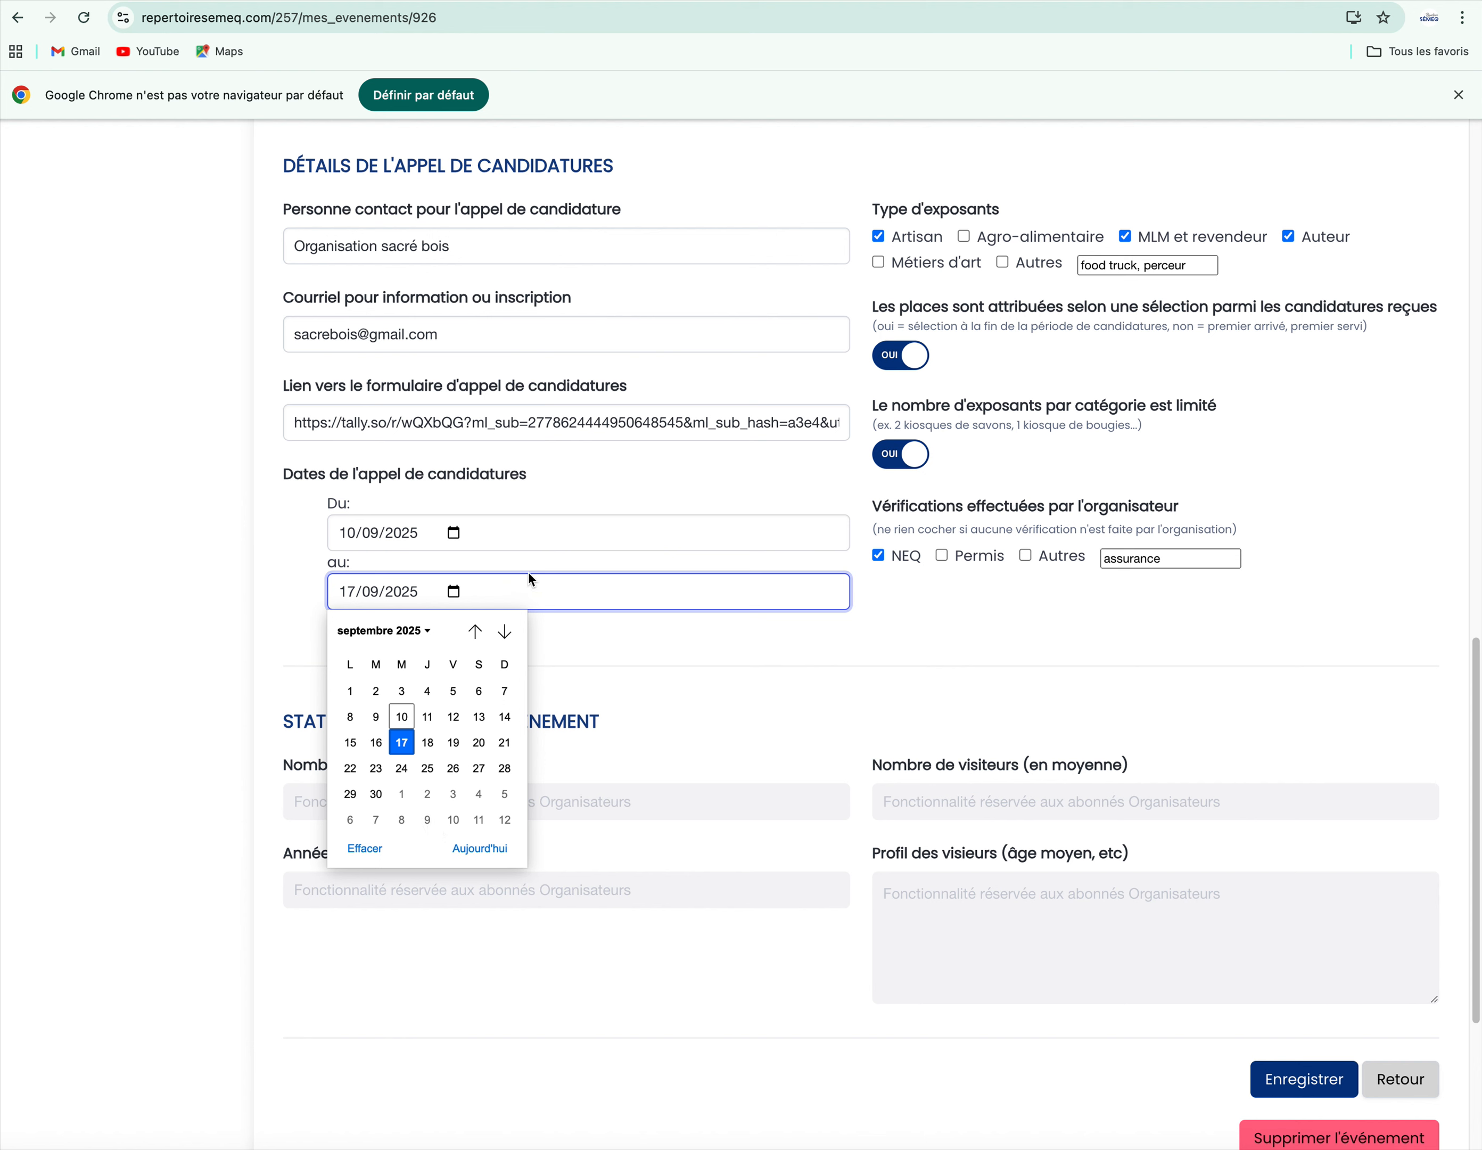
click(504, 638)
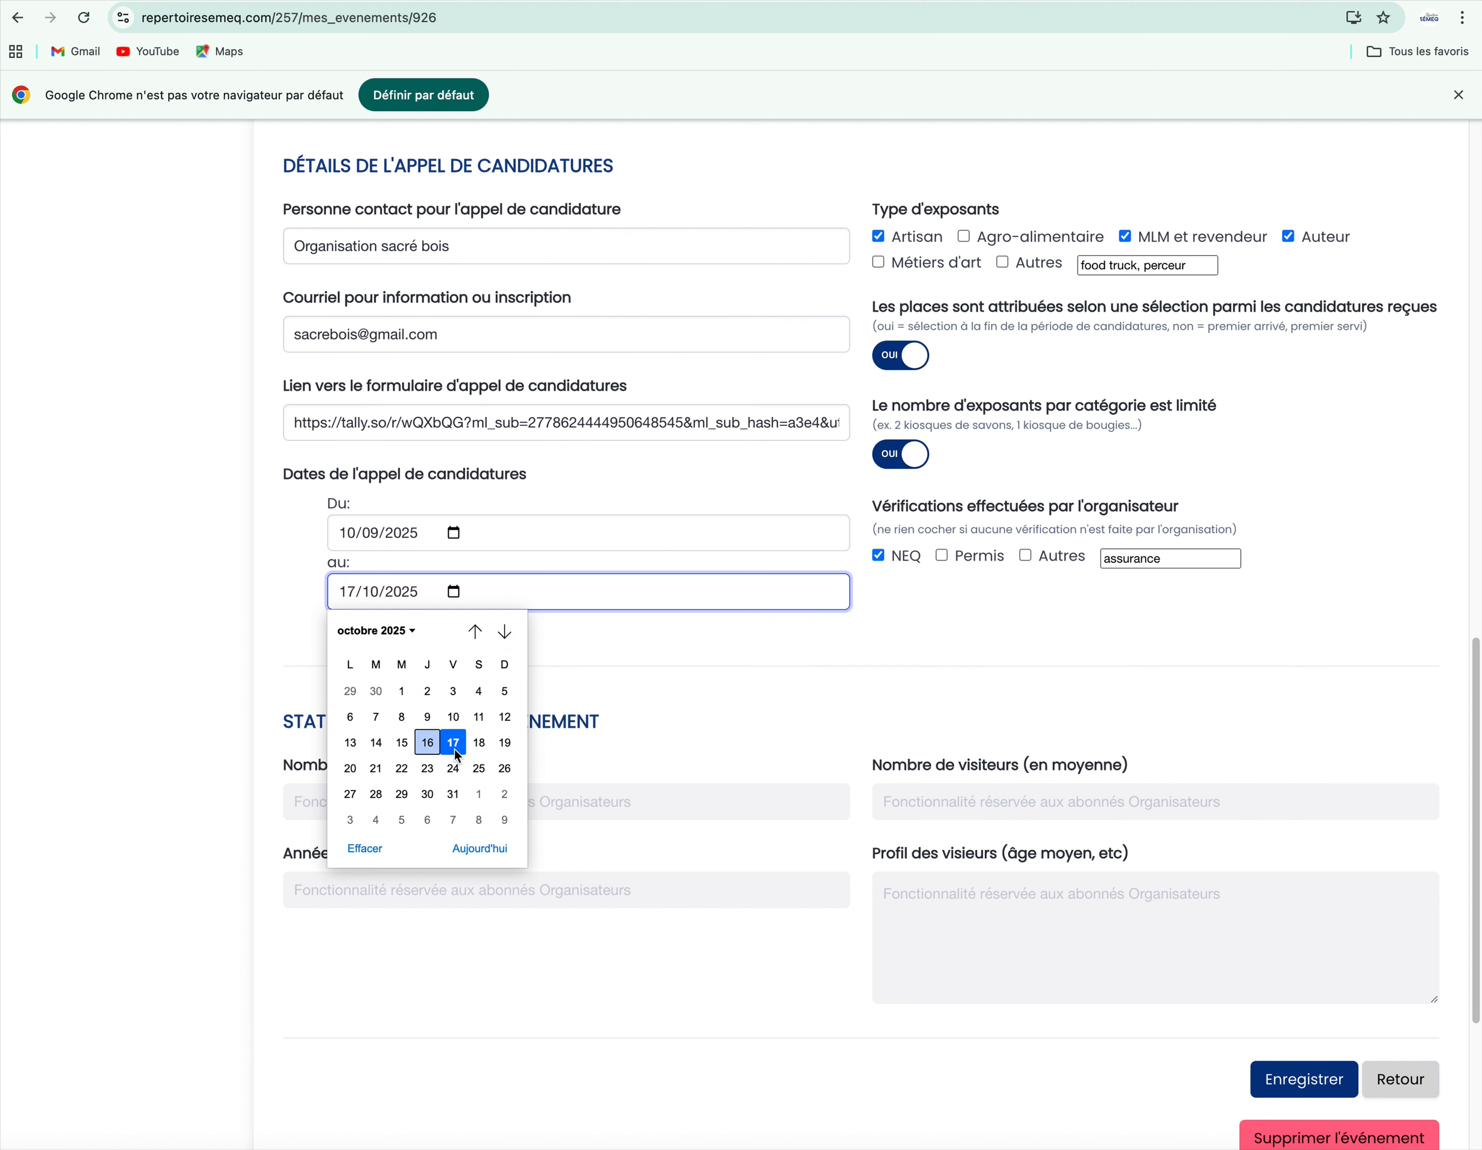
click(498, 637)
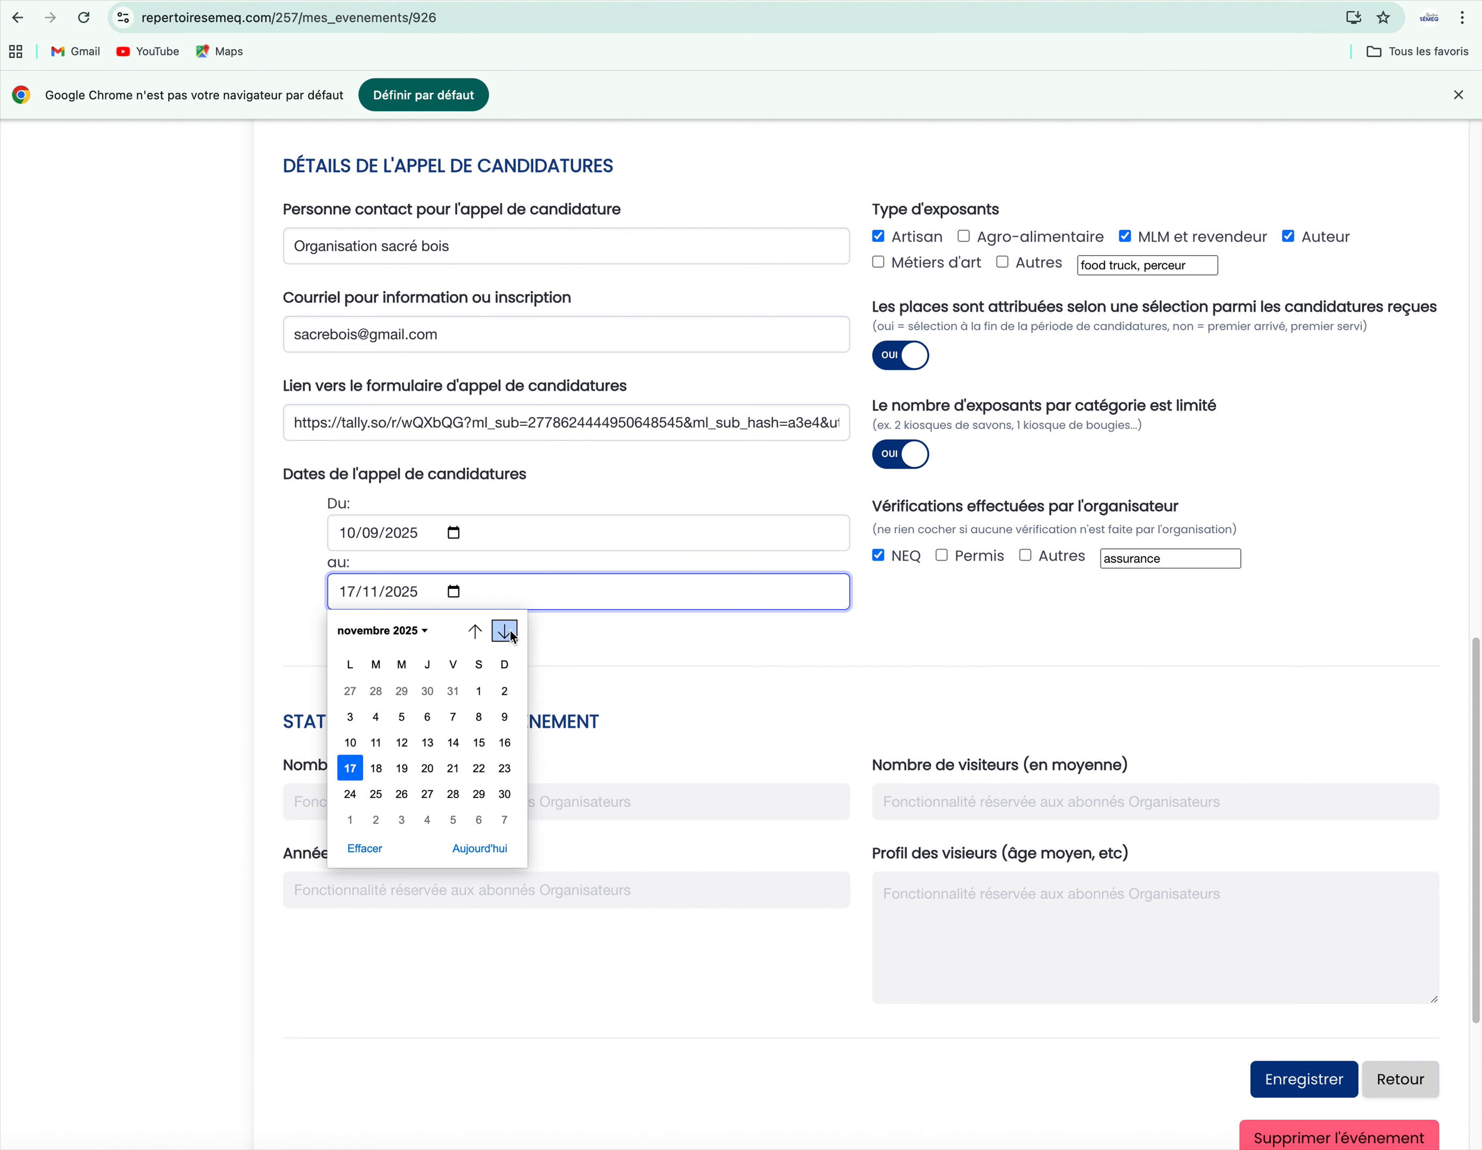
click(500, 635)
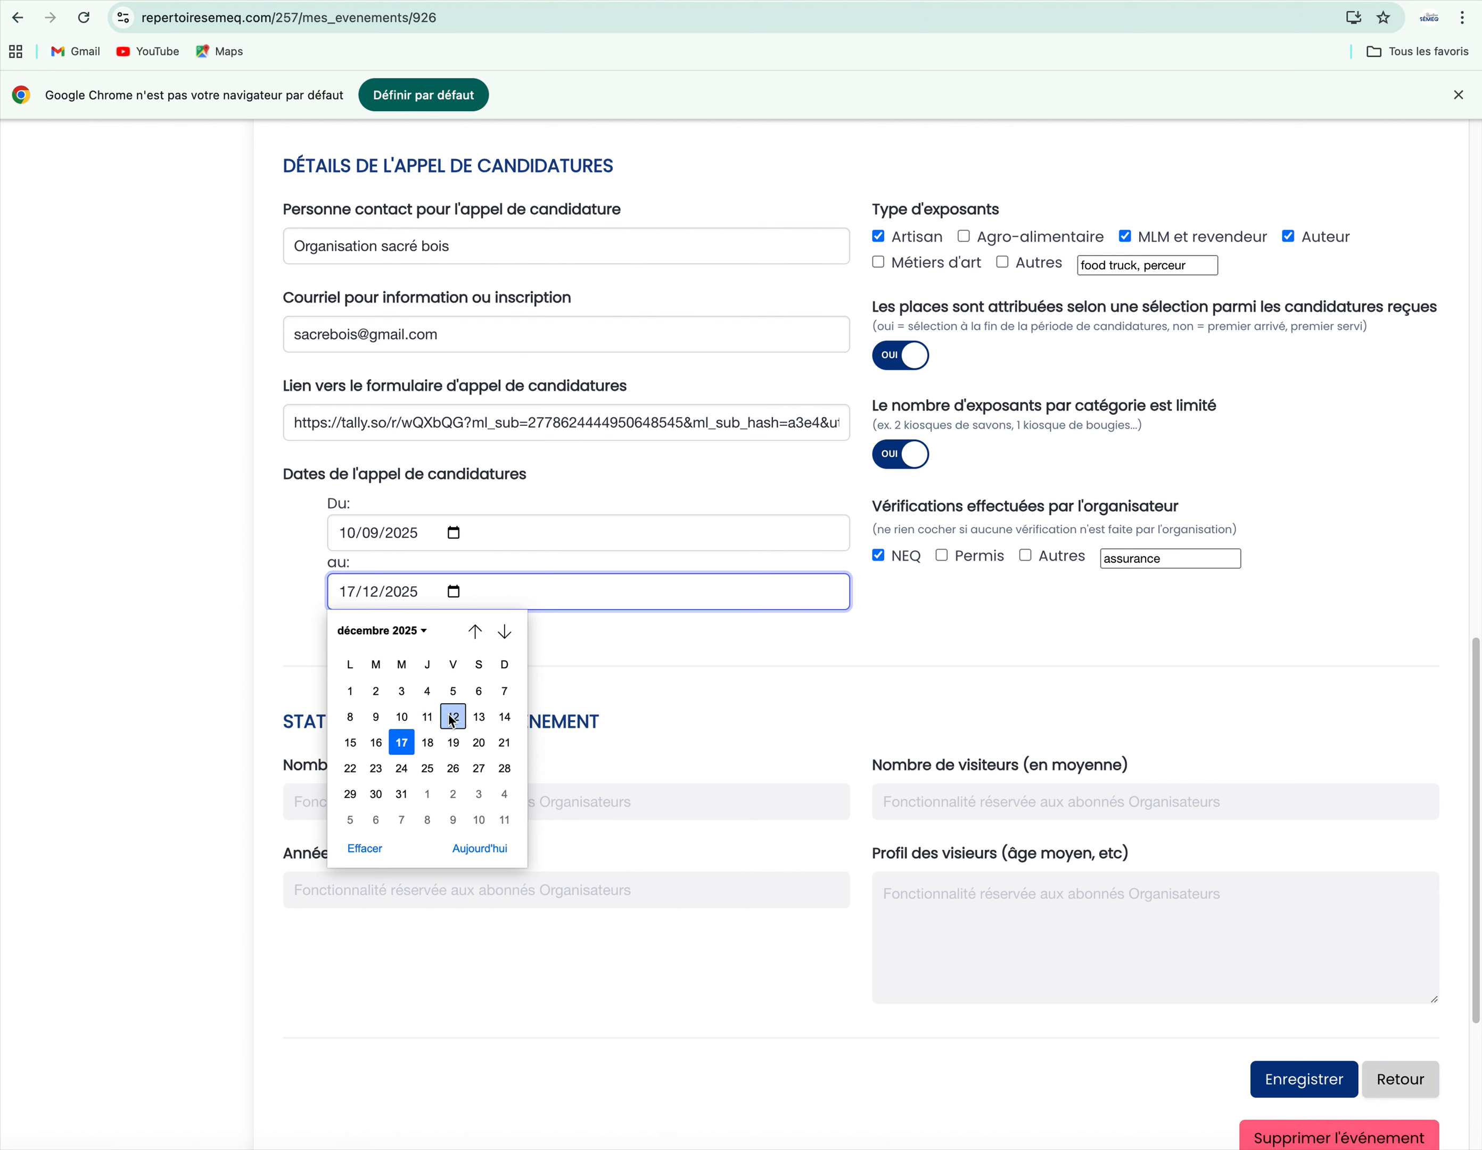
click(429, 719)
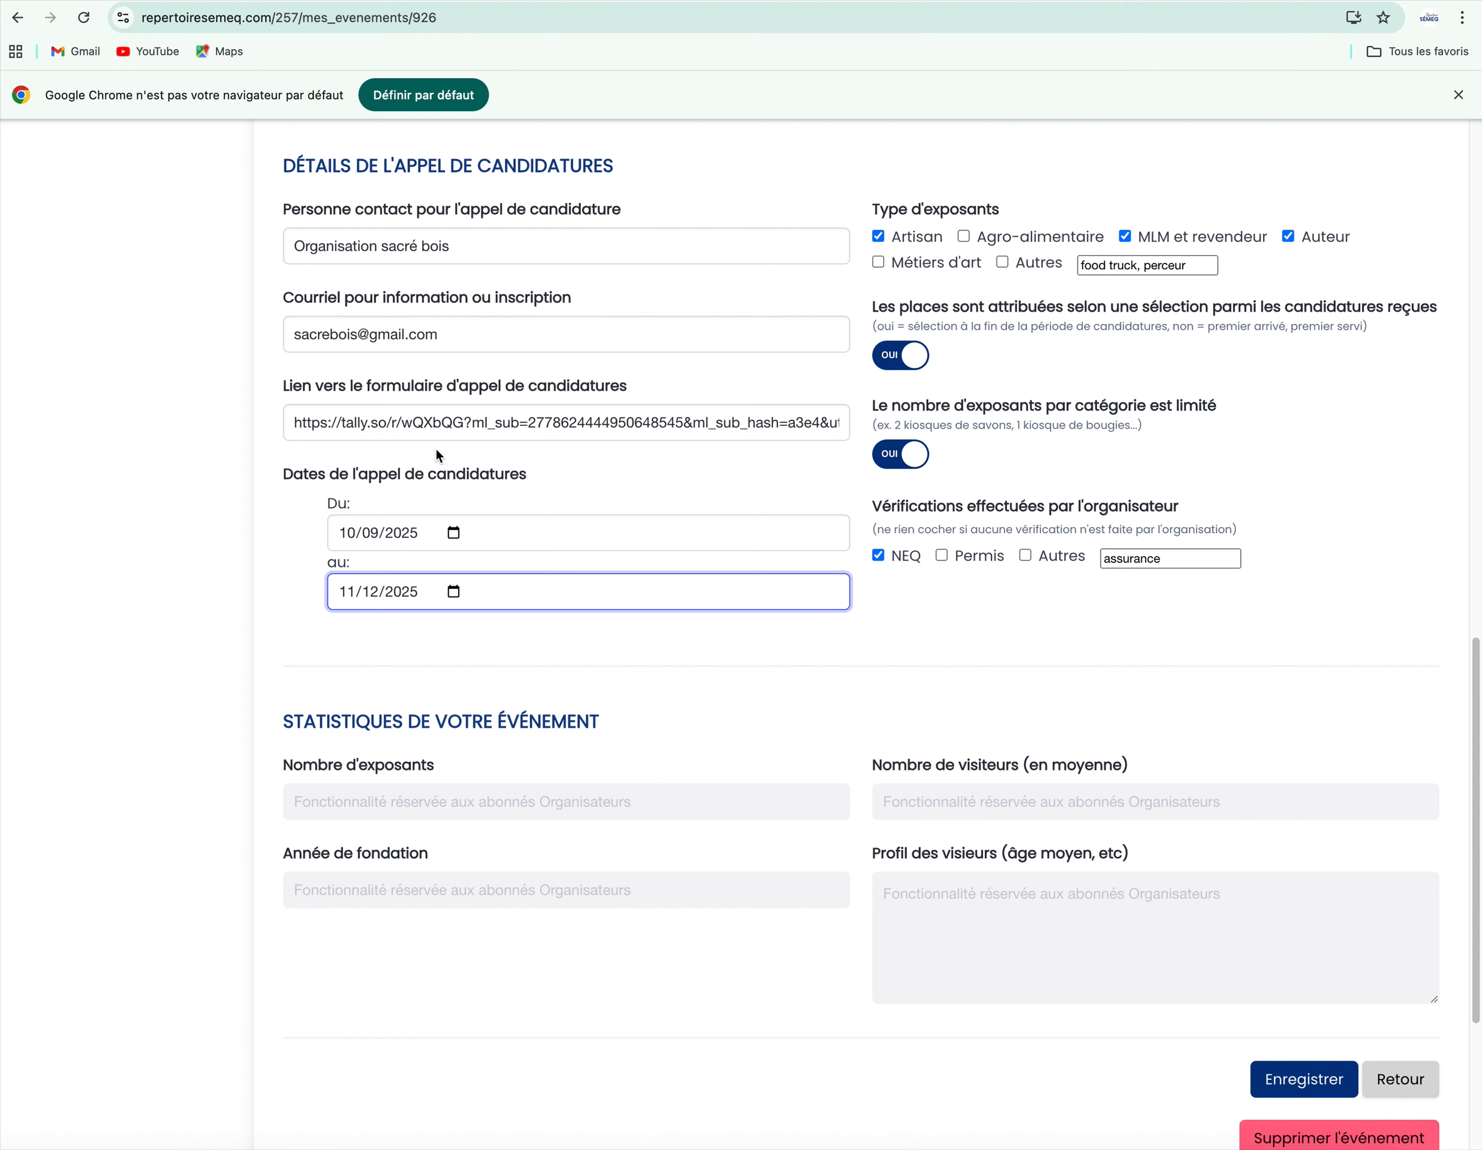
- Set both the start and end dates of the call for applications to 01/09/2025
click(455, 534)
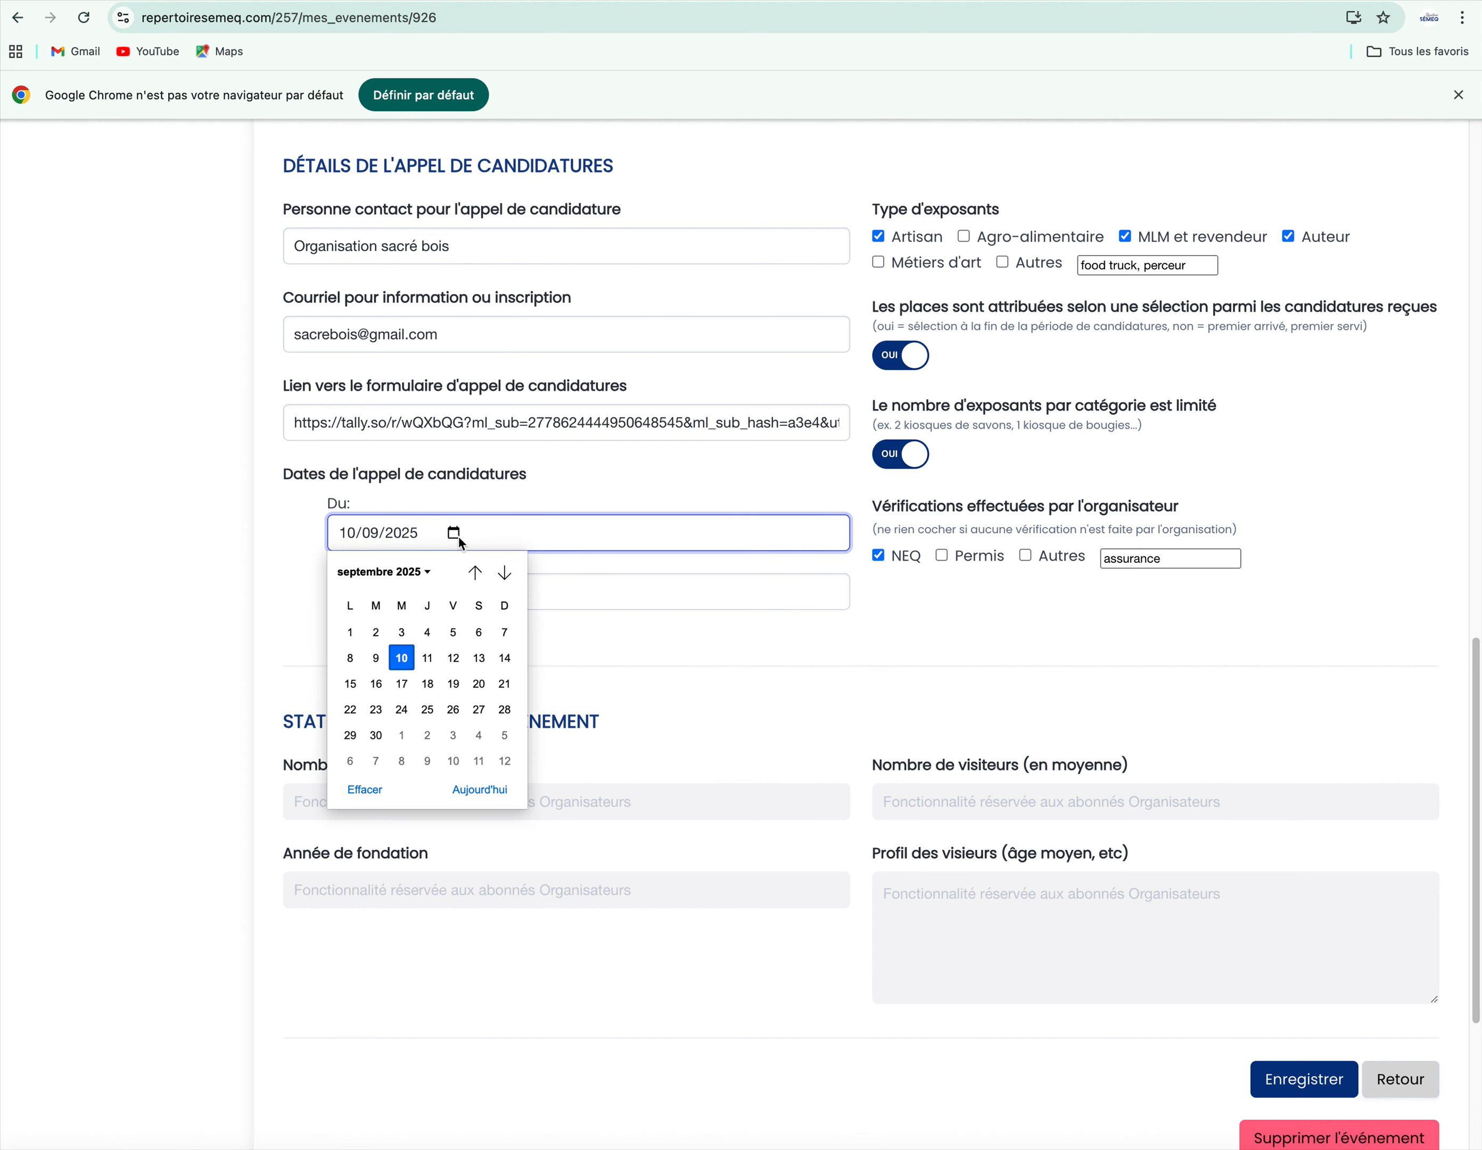
click(350, 632)
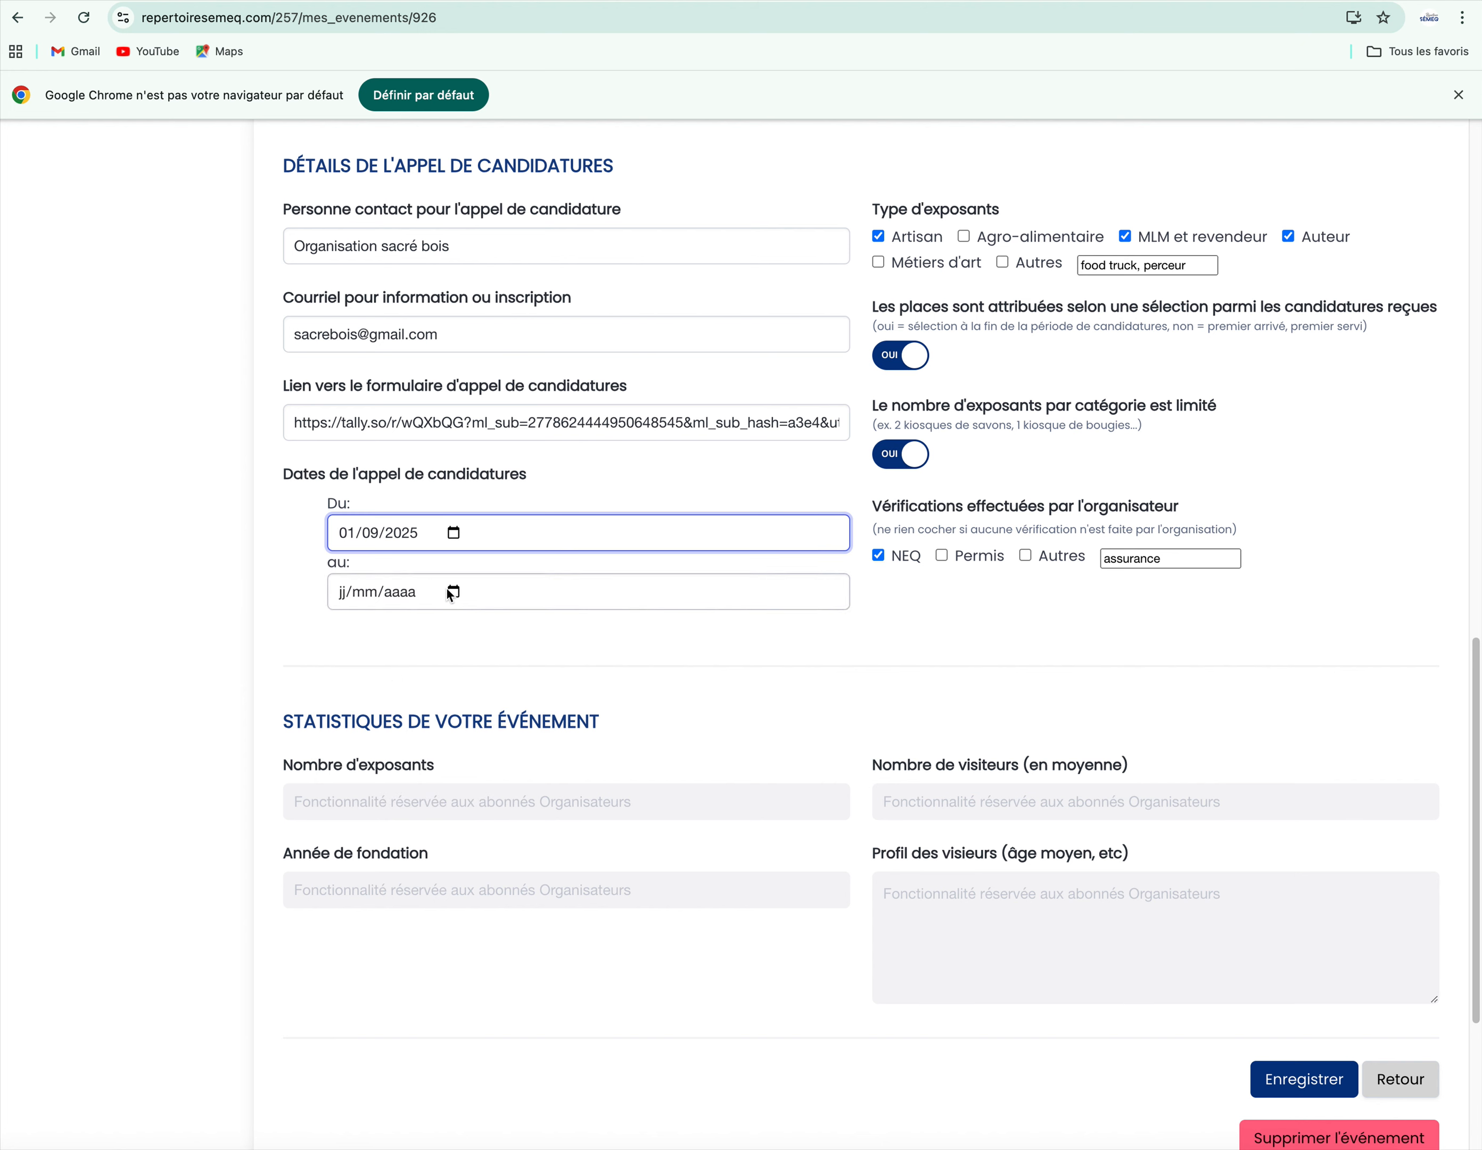
click(376, 590)
click(350, 691)
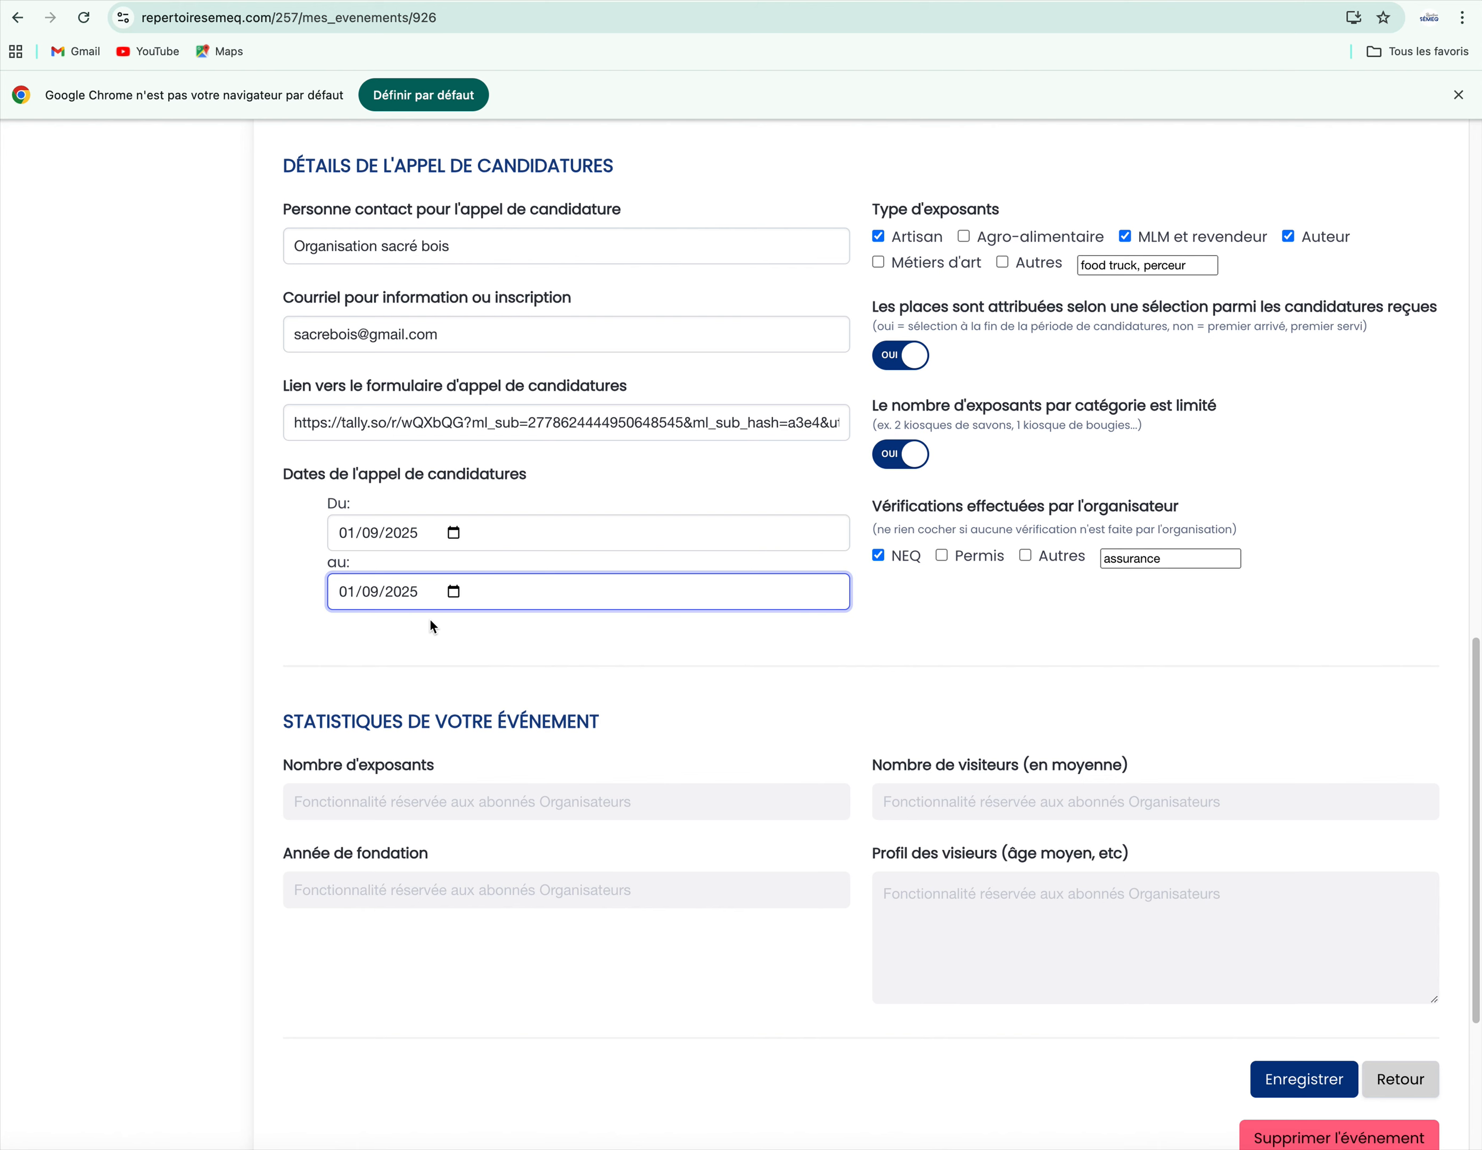
- Examine the call-for-applications section and the calendar of its start date
scroll(429, 618, down, 2)
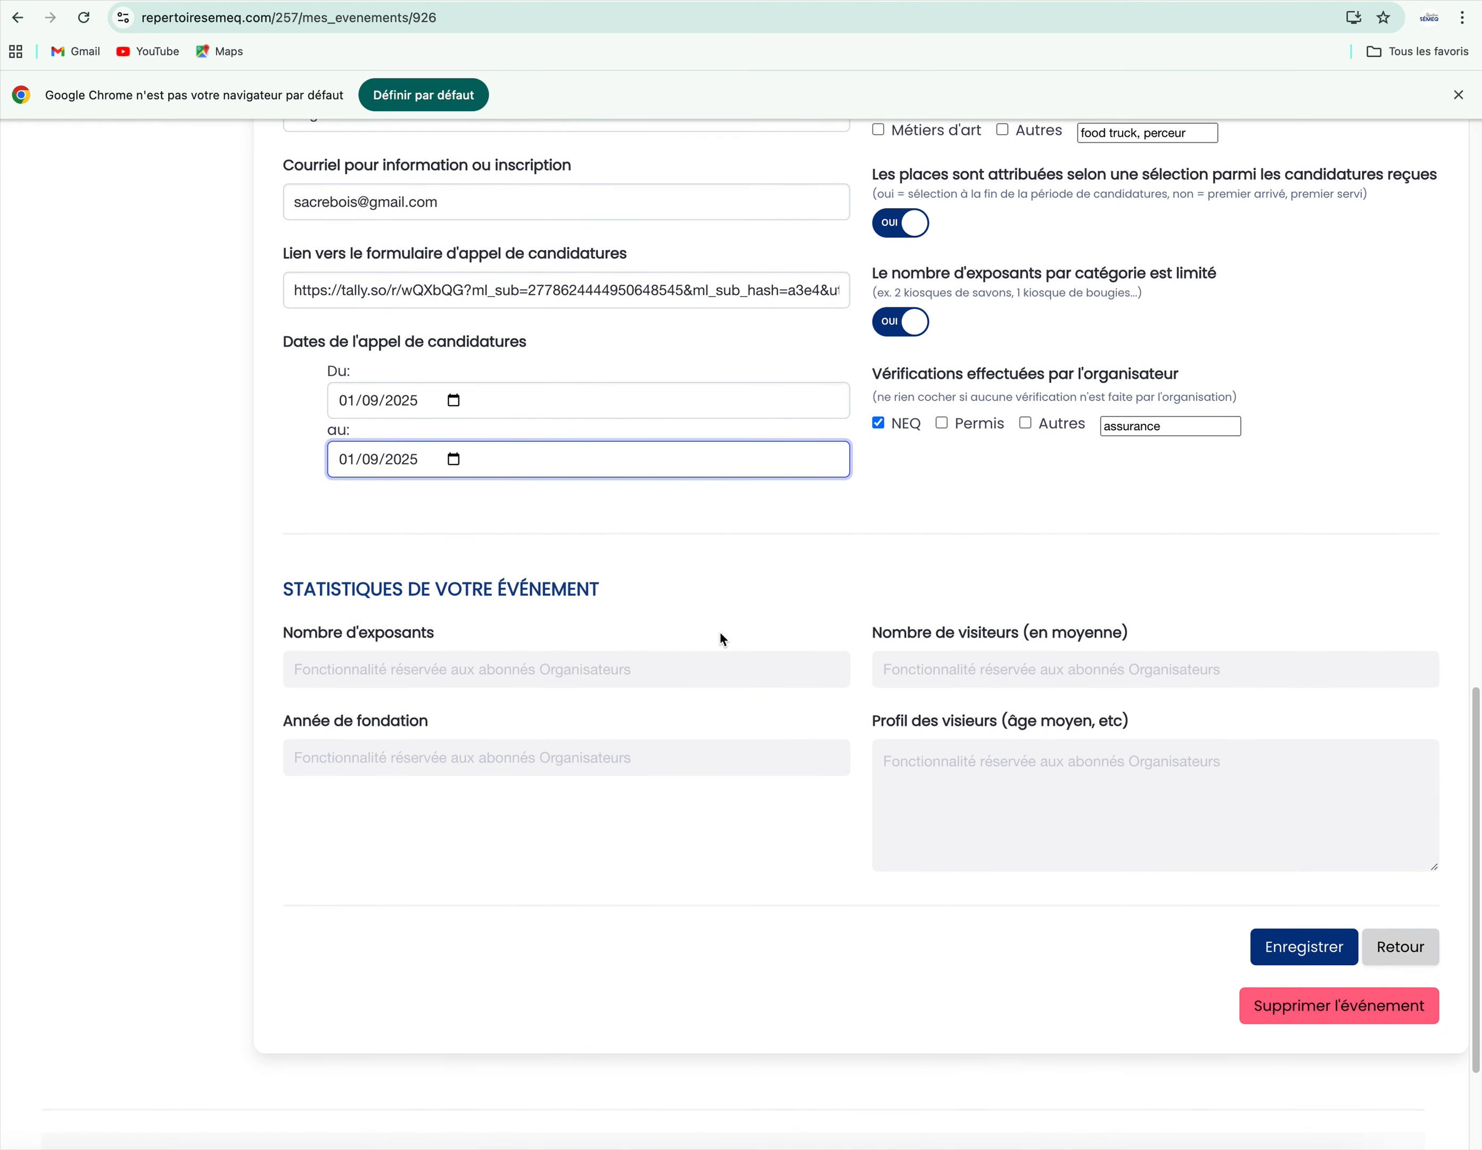
scroll(720, 633, up, 4)
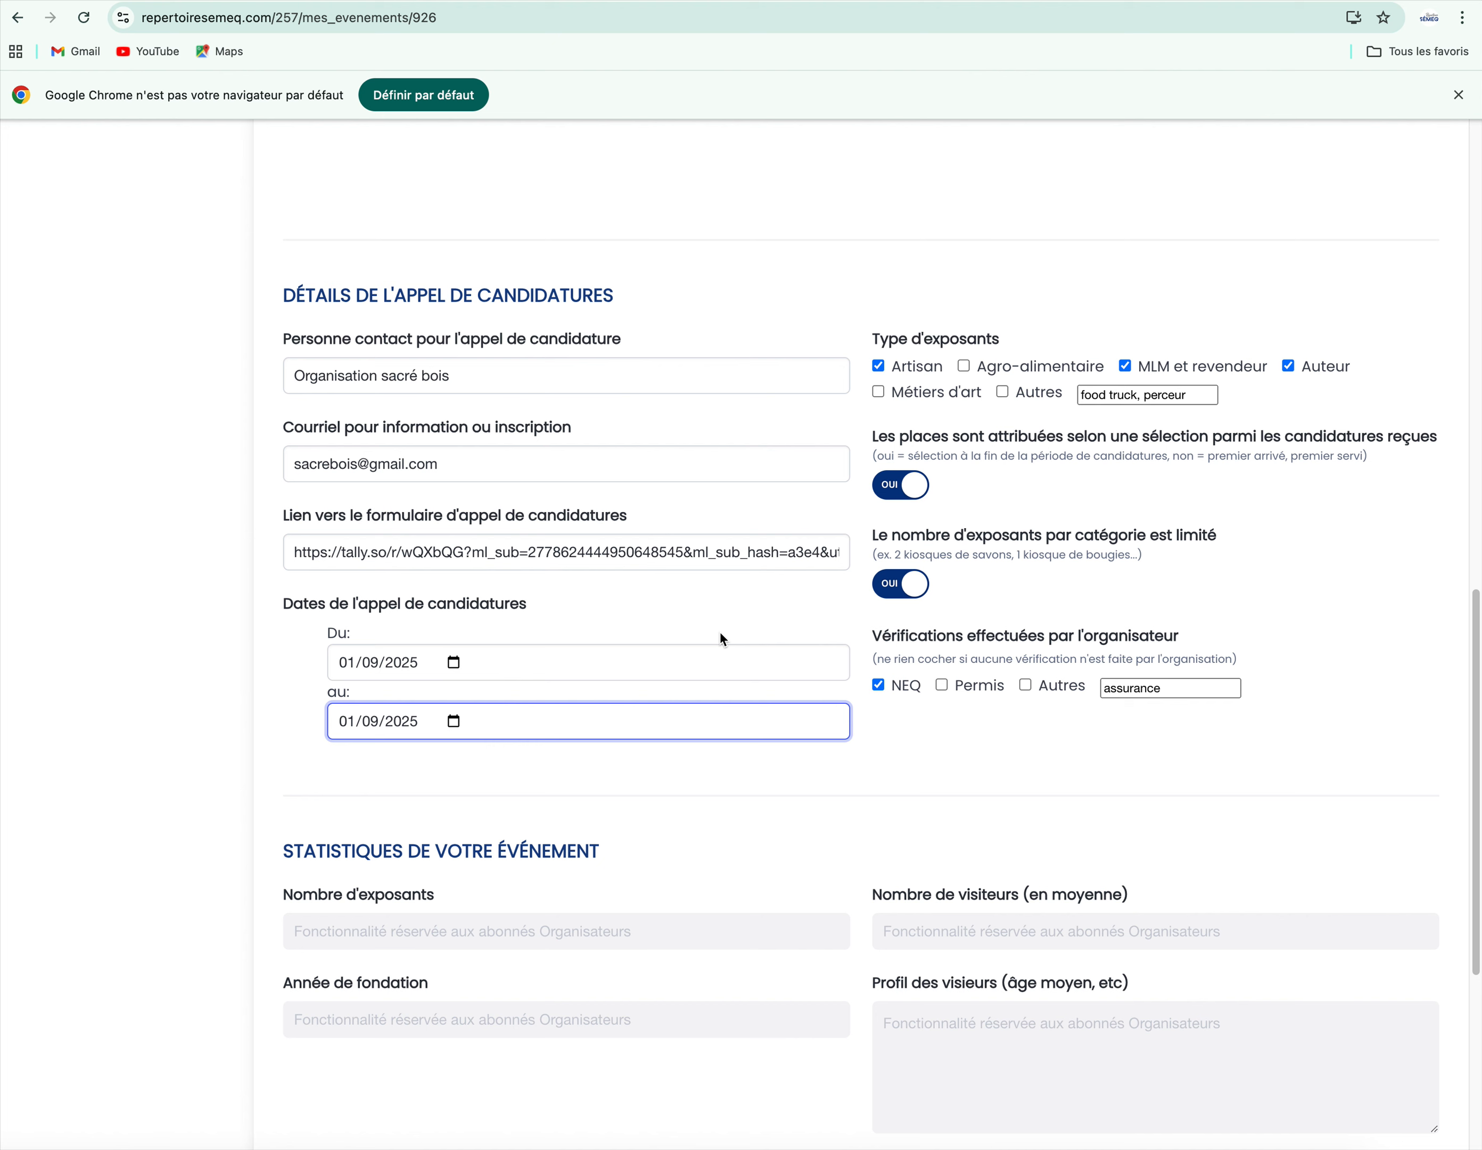
click(454, 663)
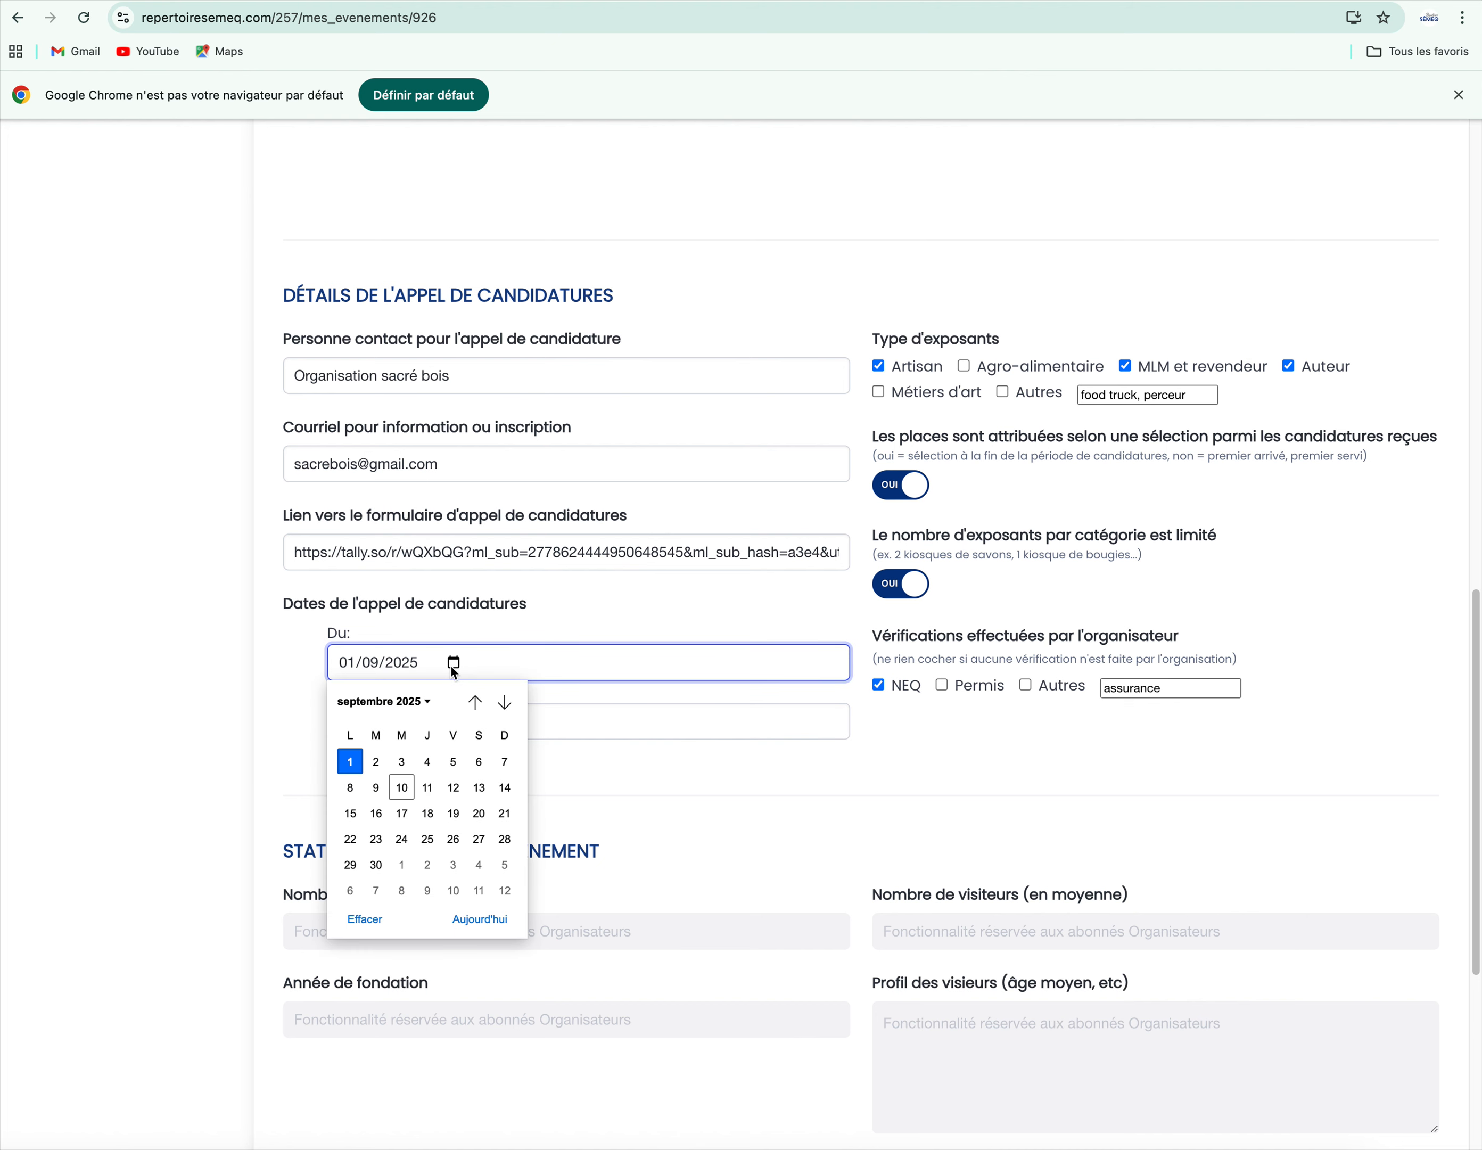
click(664, 775)
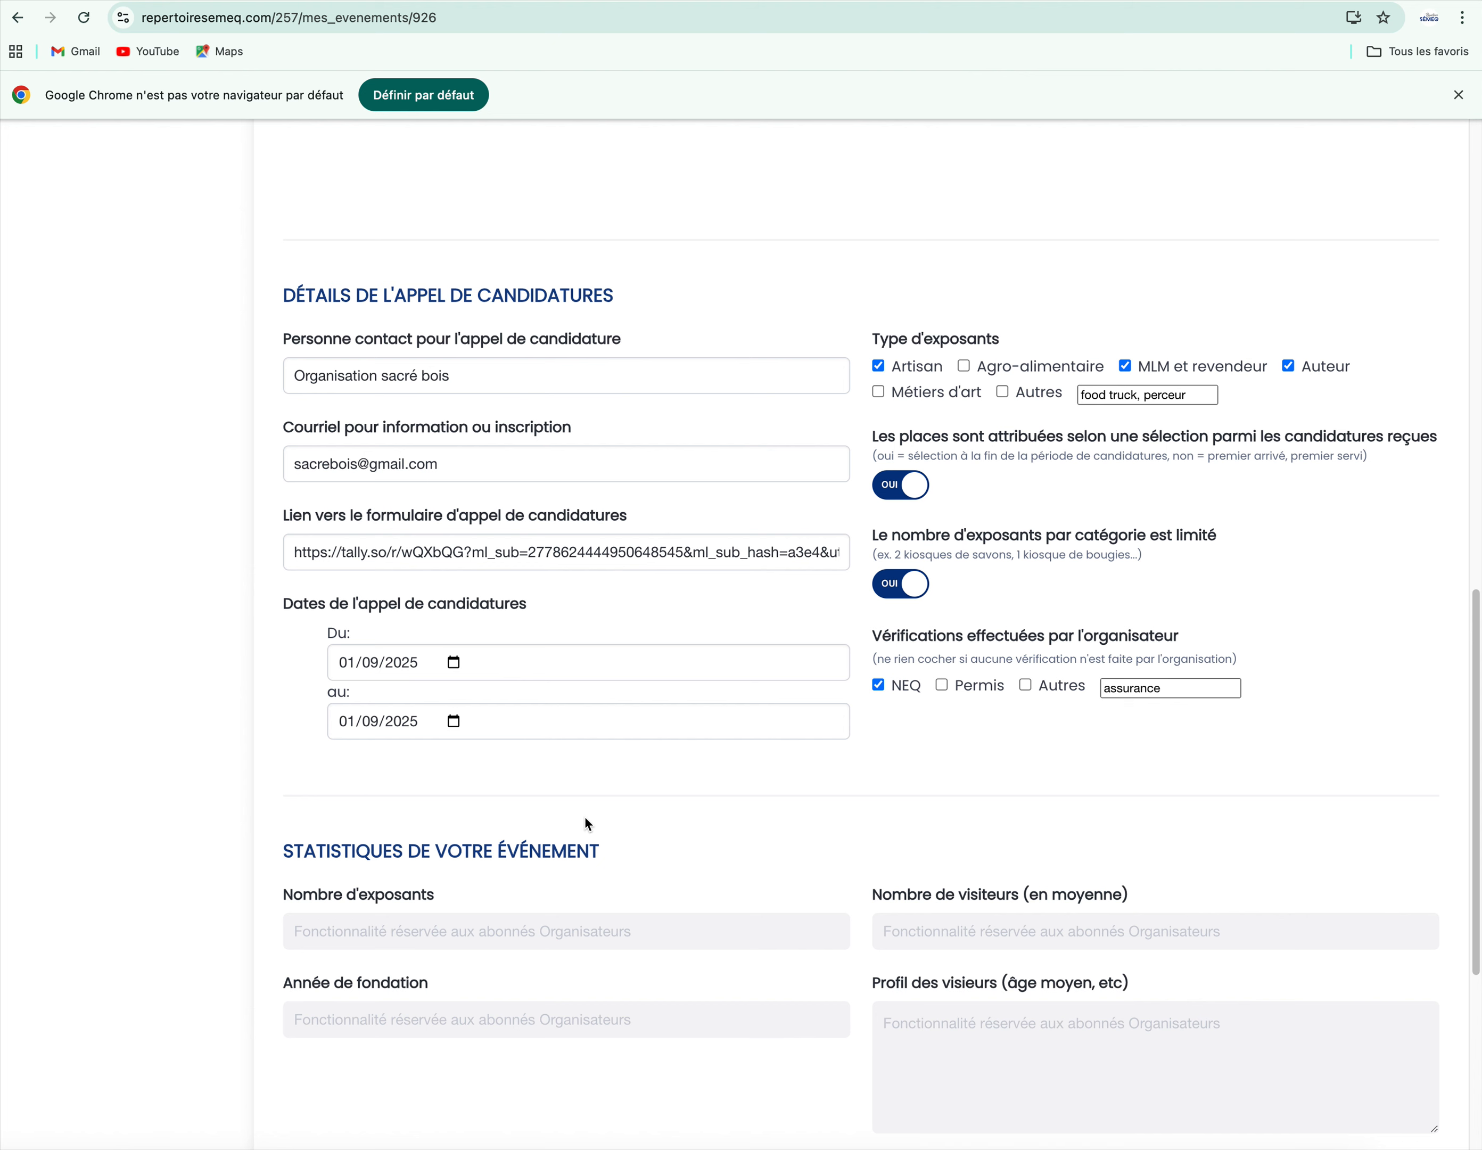
- Review the whole event form, from the event dates, description and photos to the call for applications and statistics
scroll(585, 819, down, 5)
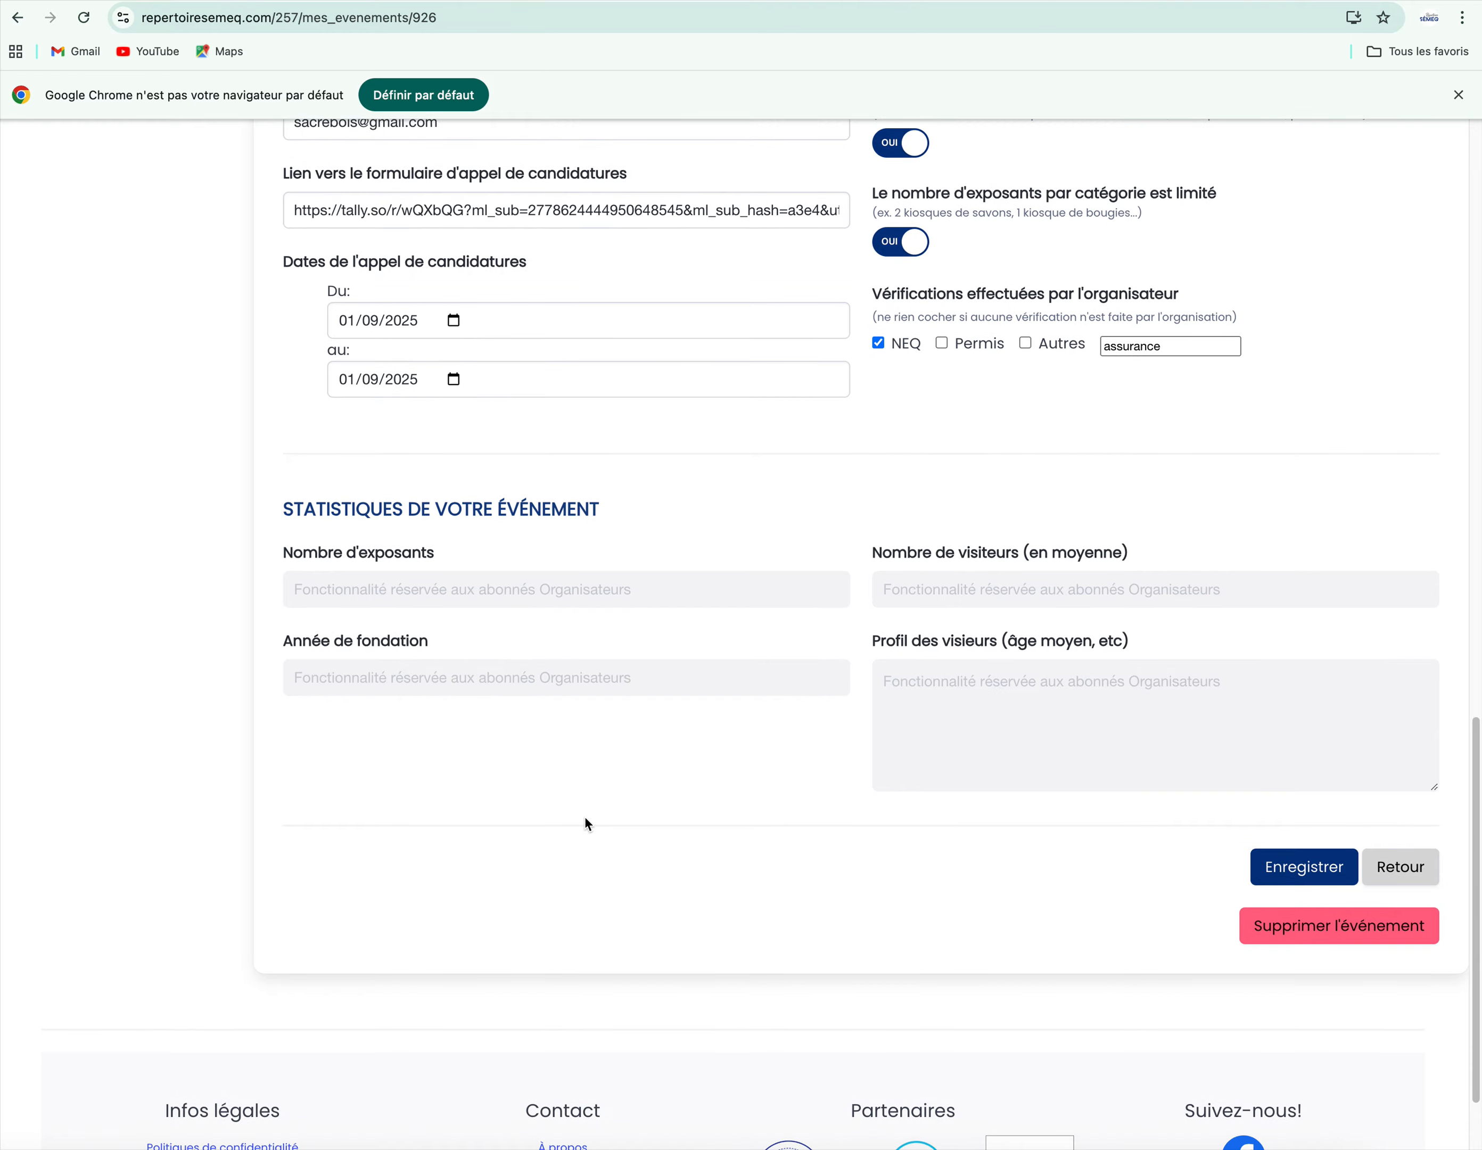
scroll(585, 817, up, 15)
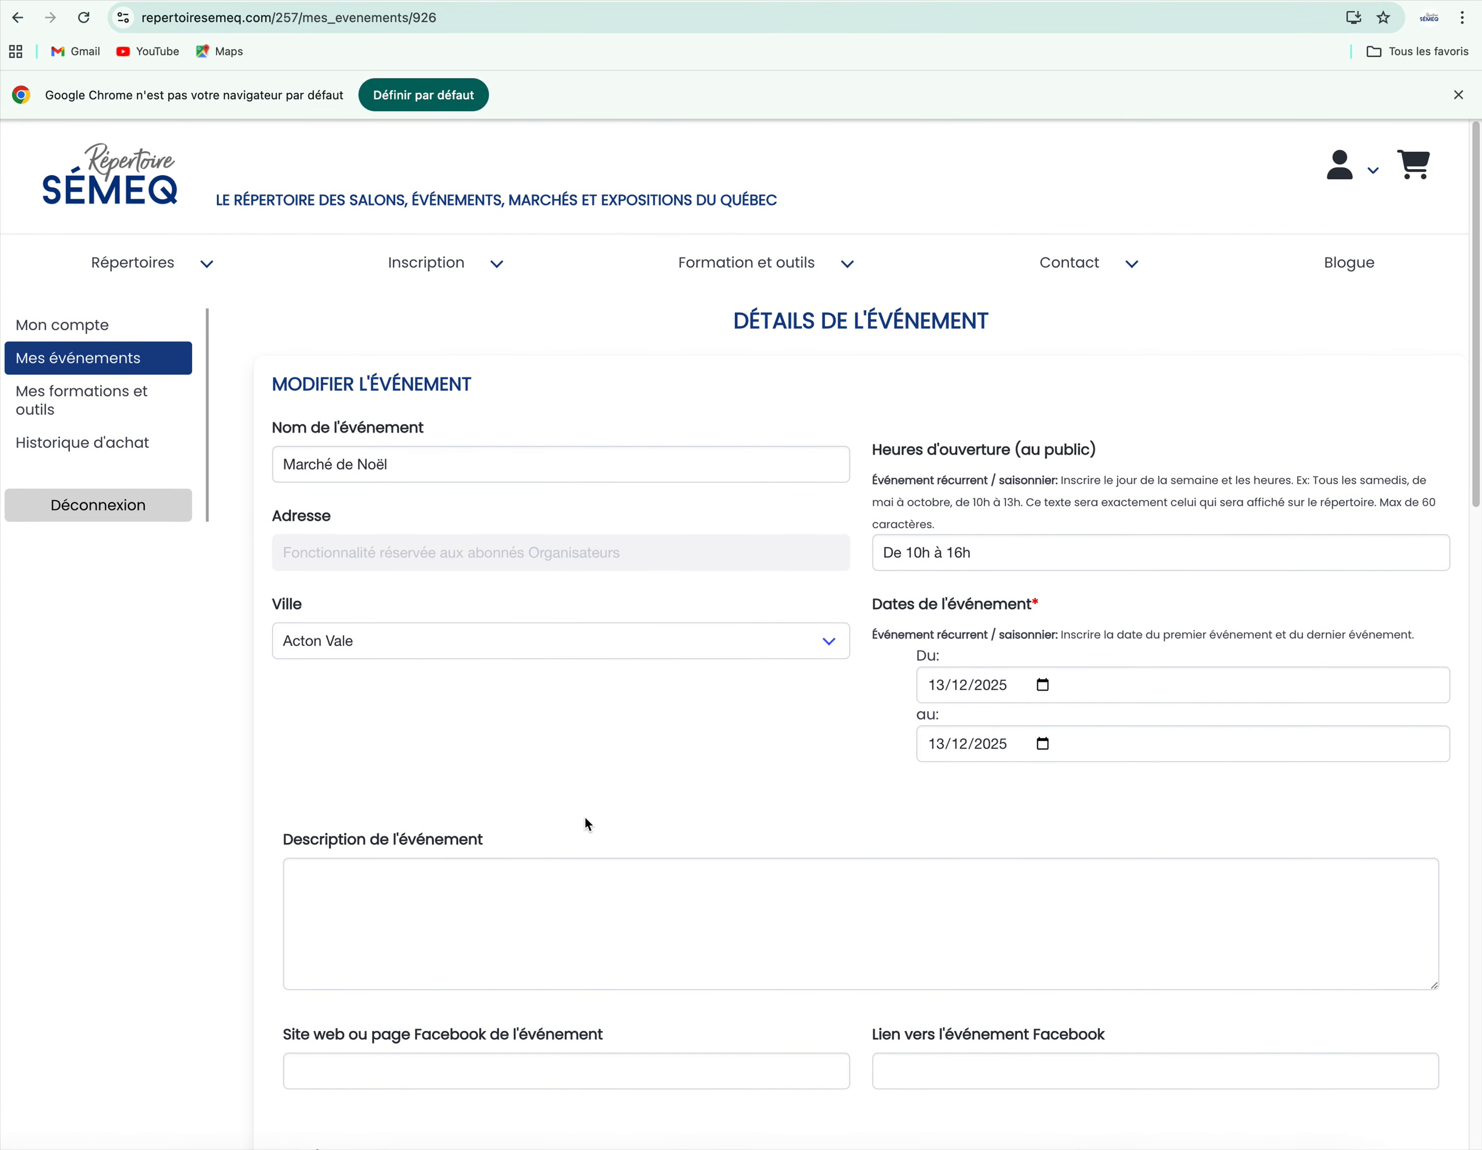
scroll(585, 816, down, 6)
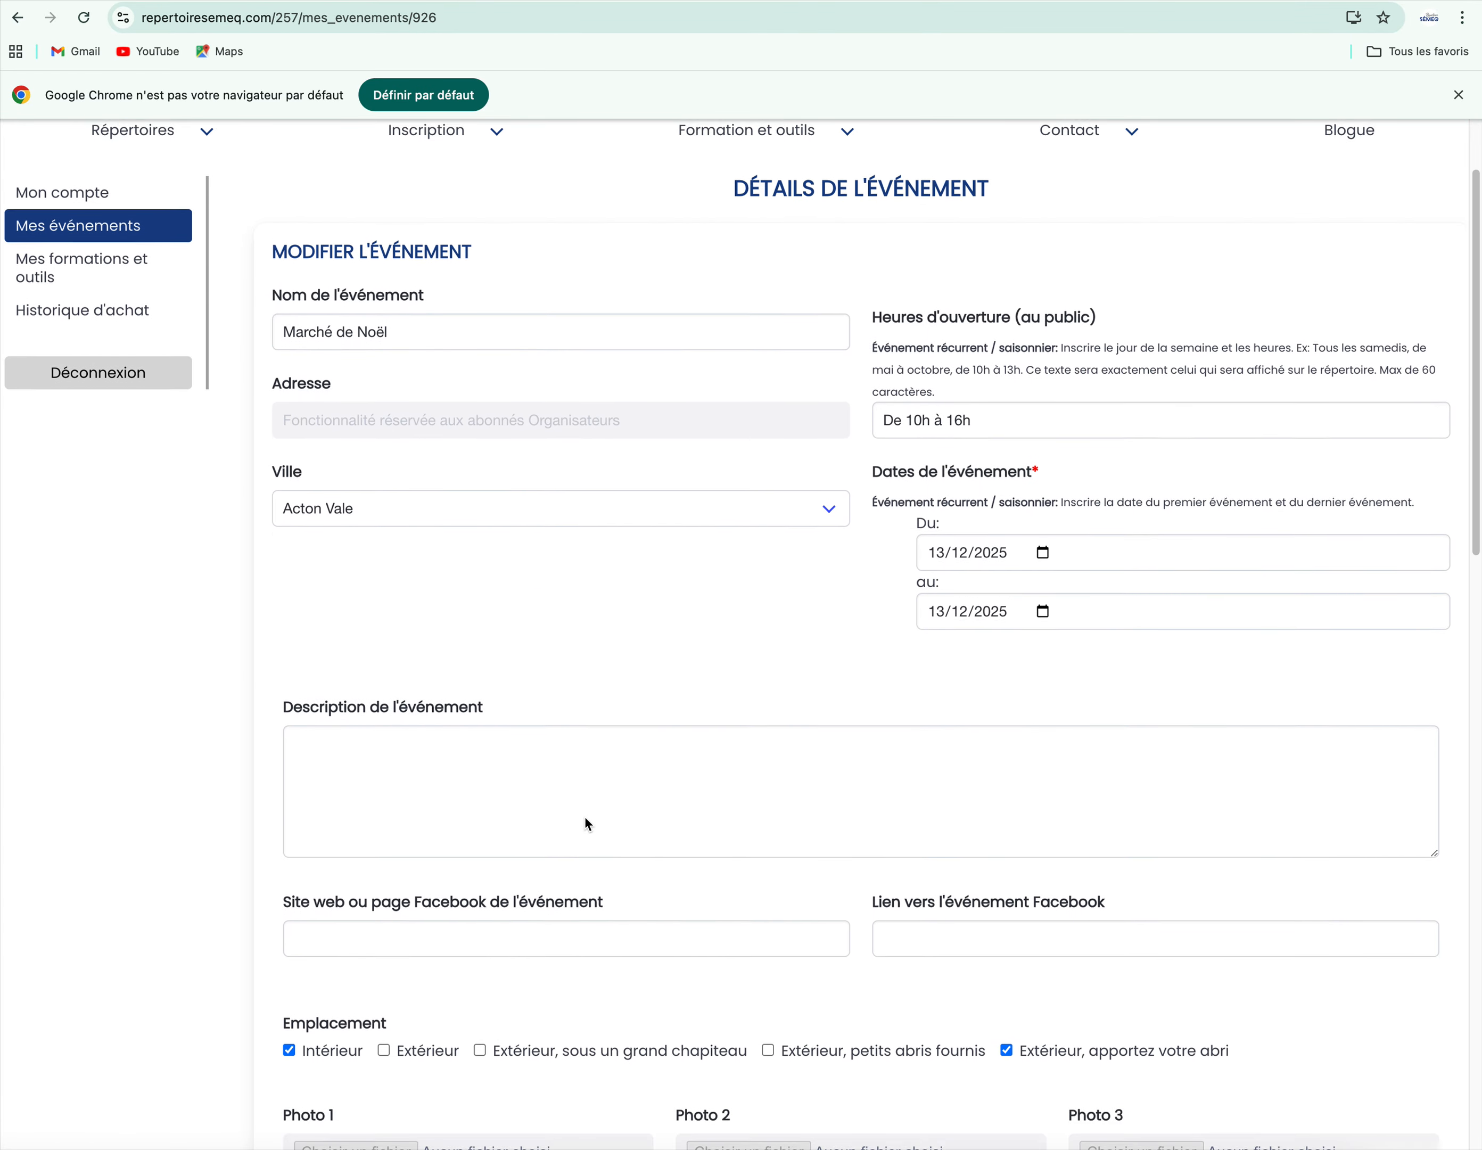
scroll(586, 817, up, 6)
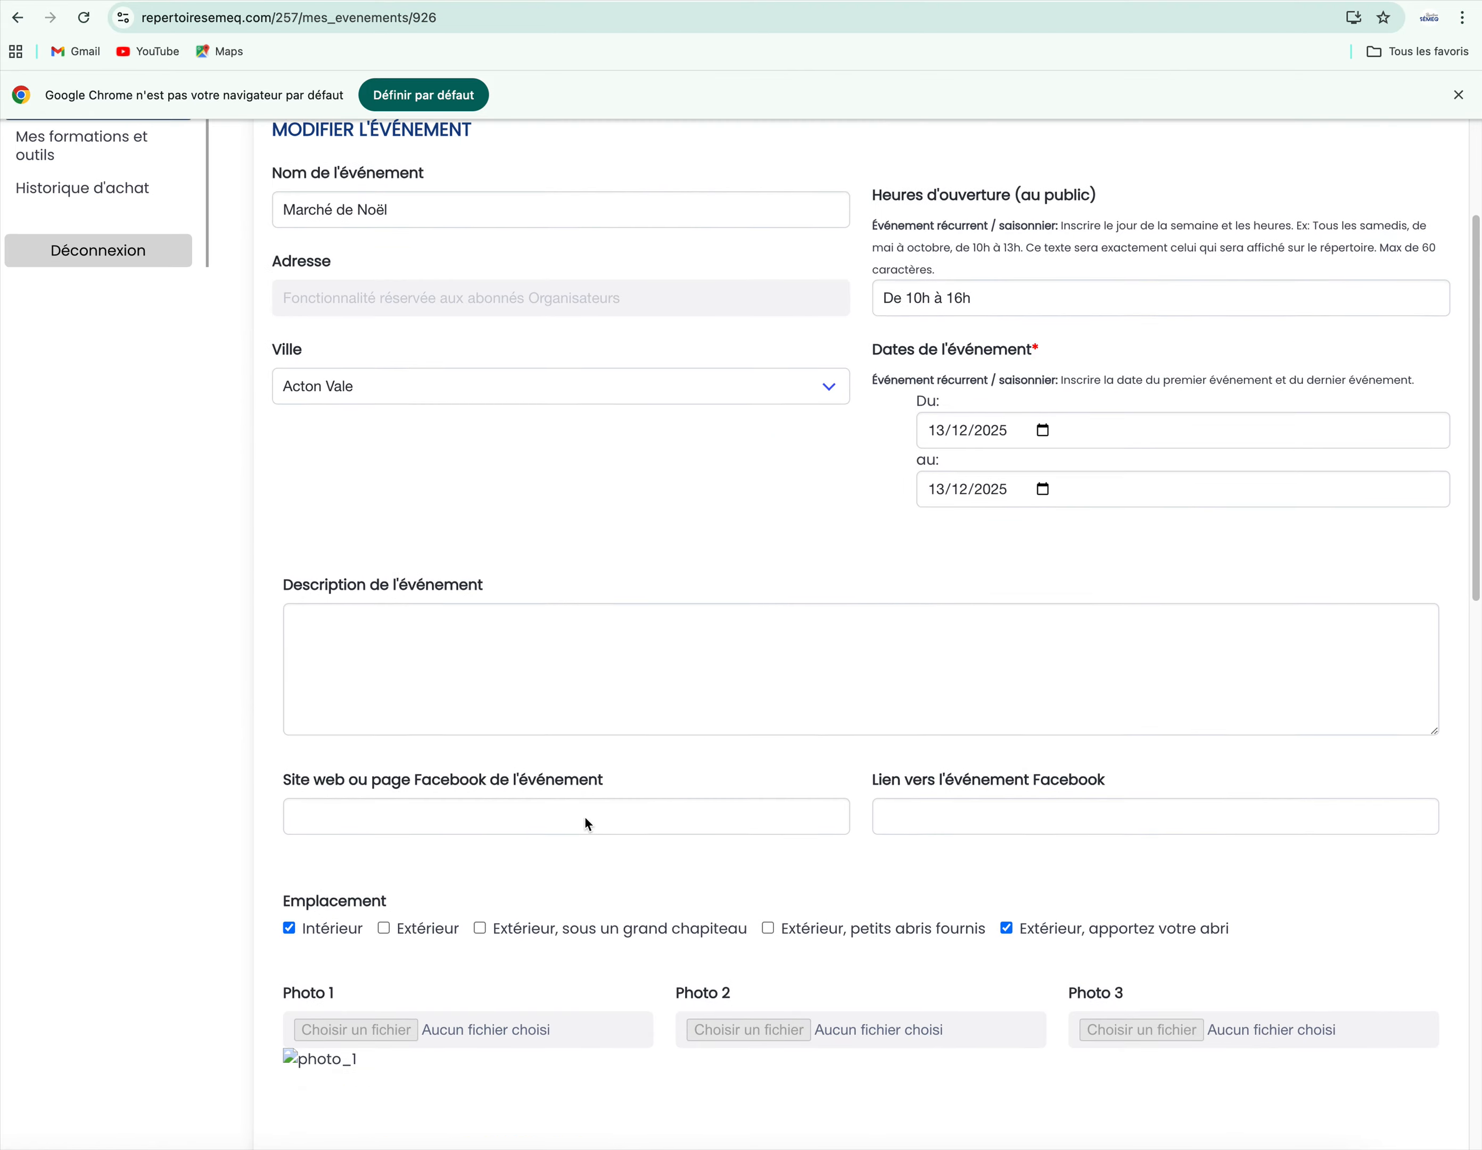
scroll(585, 817, down, 2)
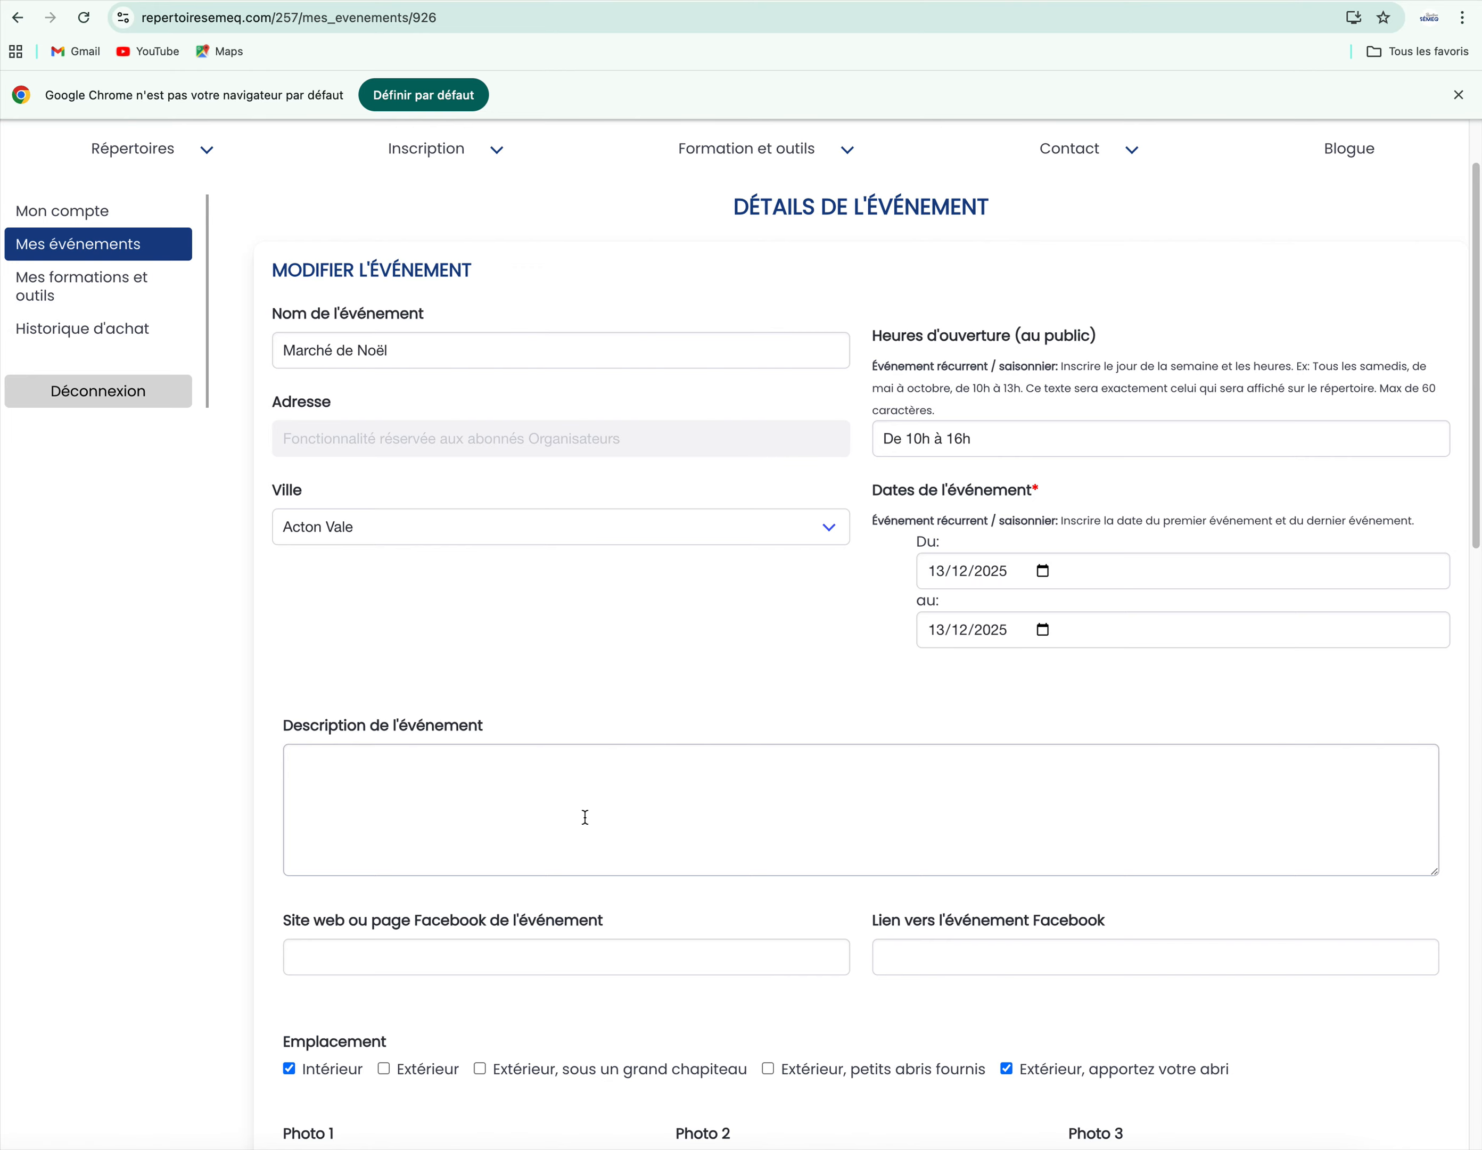
scroll(585, 817, down, 8)
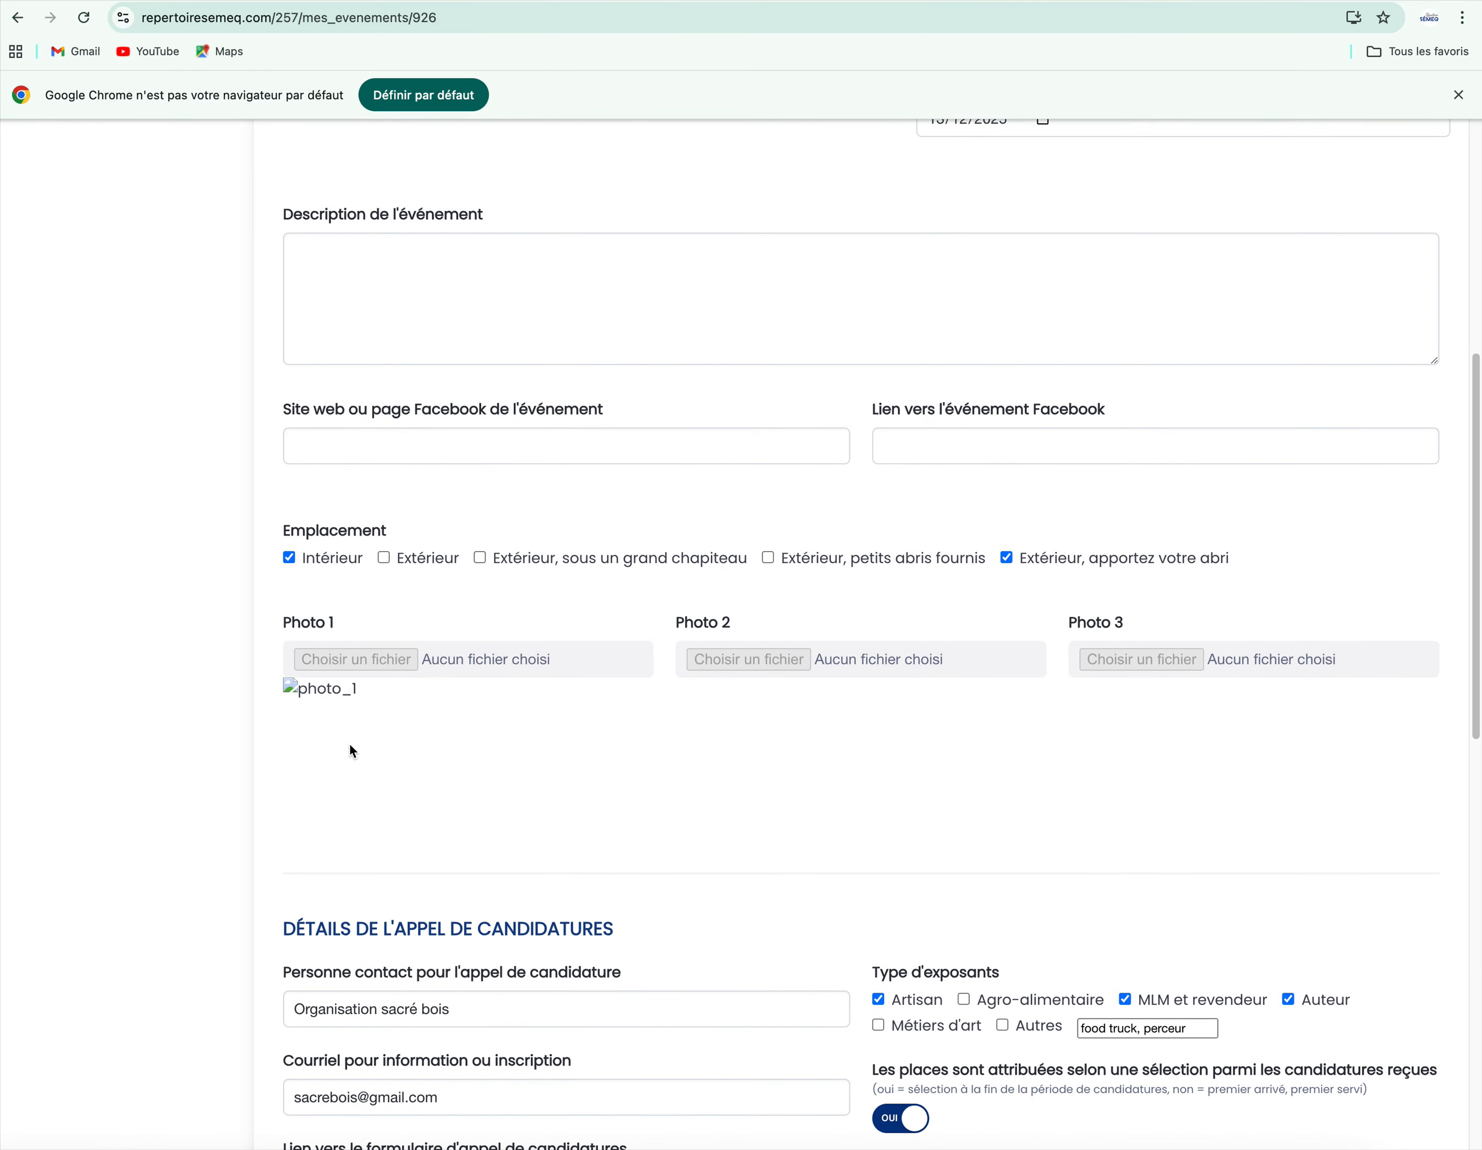
scroll(350, 749, down, 5)
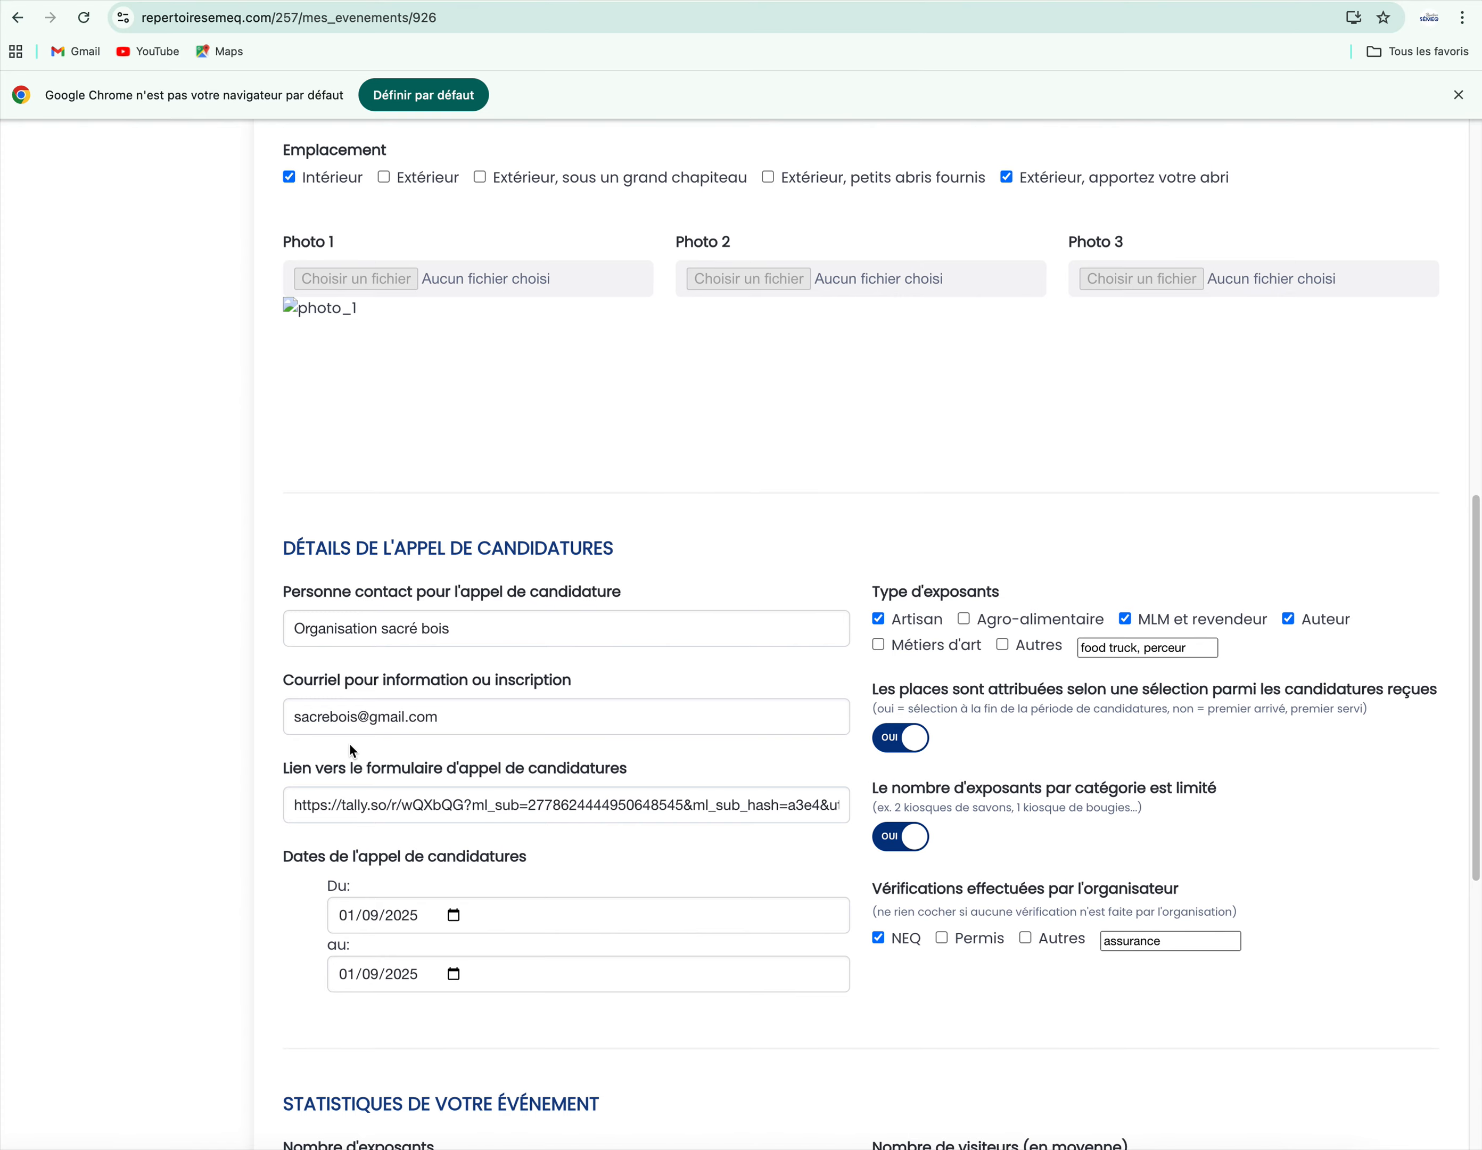
scroll(349, 743, down, 7)
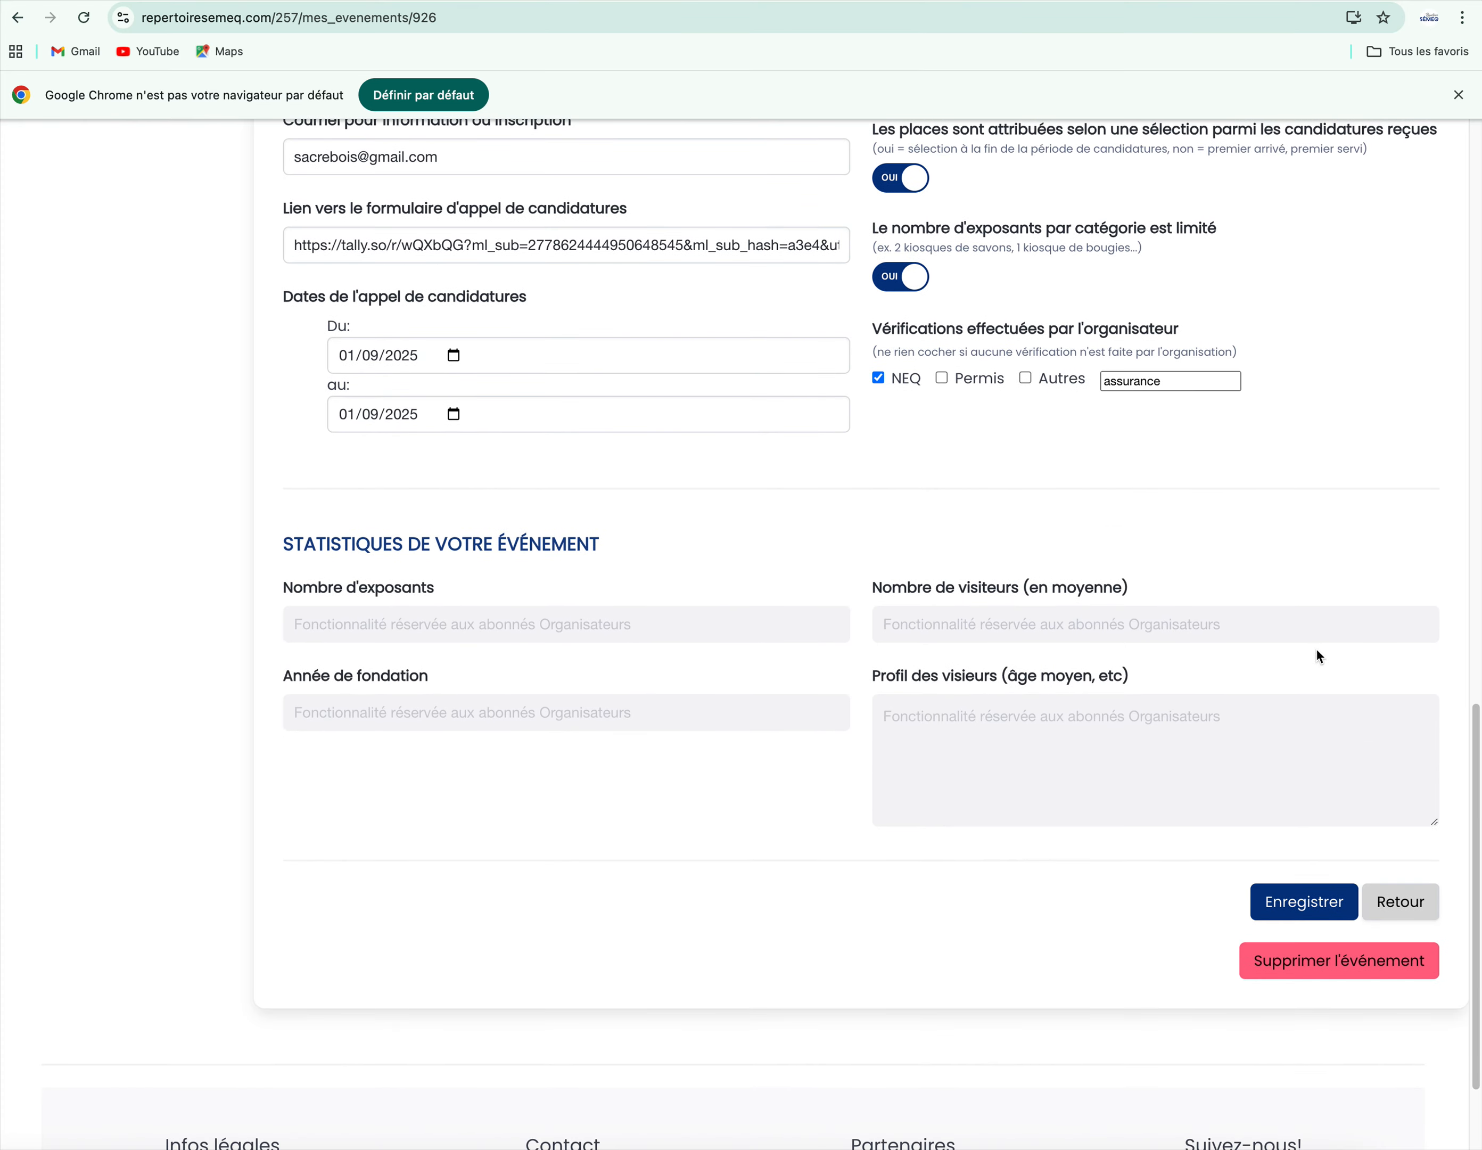
scroll(929, 664, up, 3)
scroll(929, 664, down, 2)
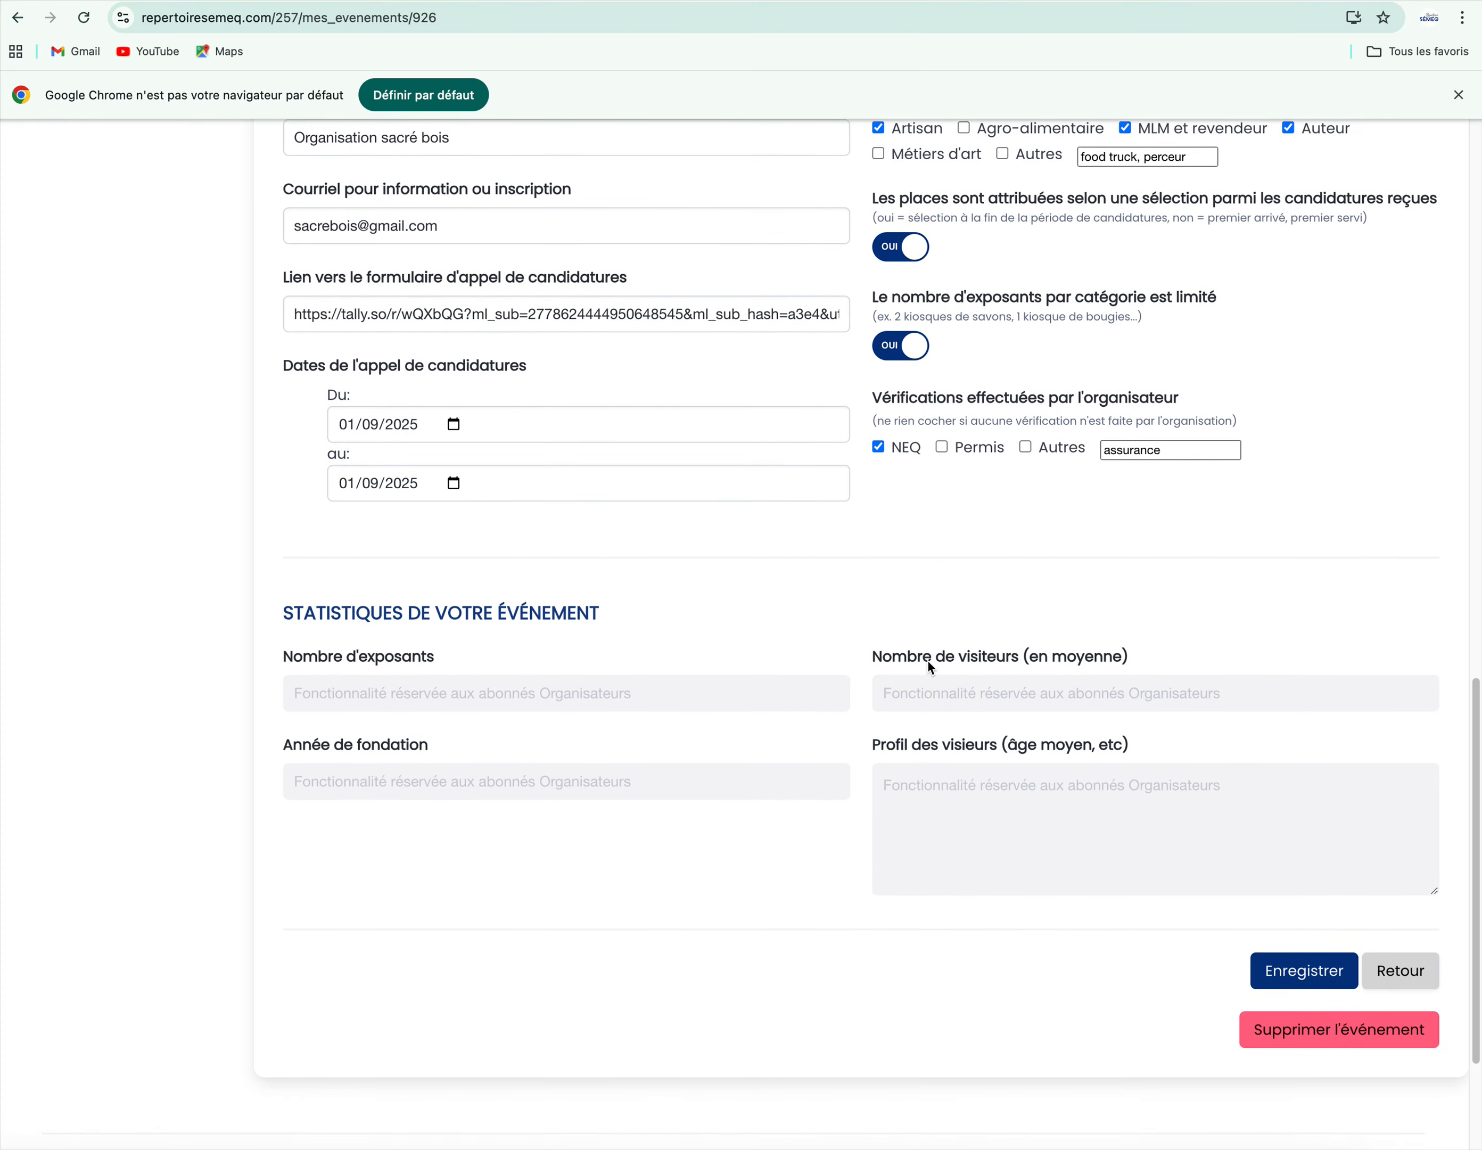
scroll(928, 661, down, 1)
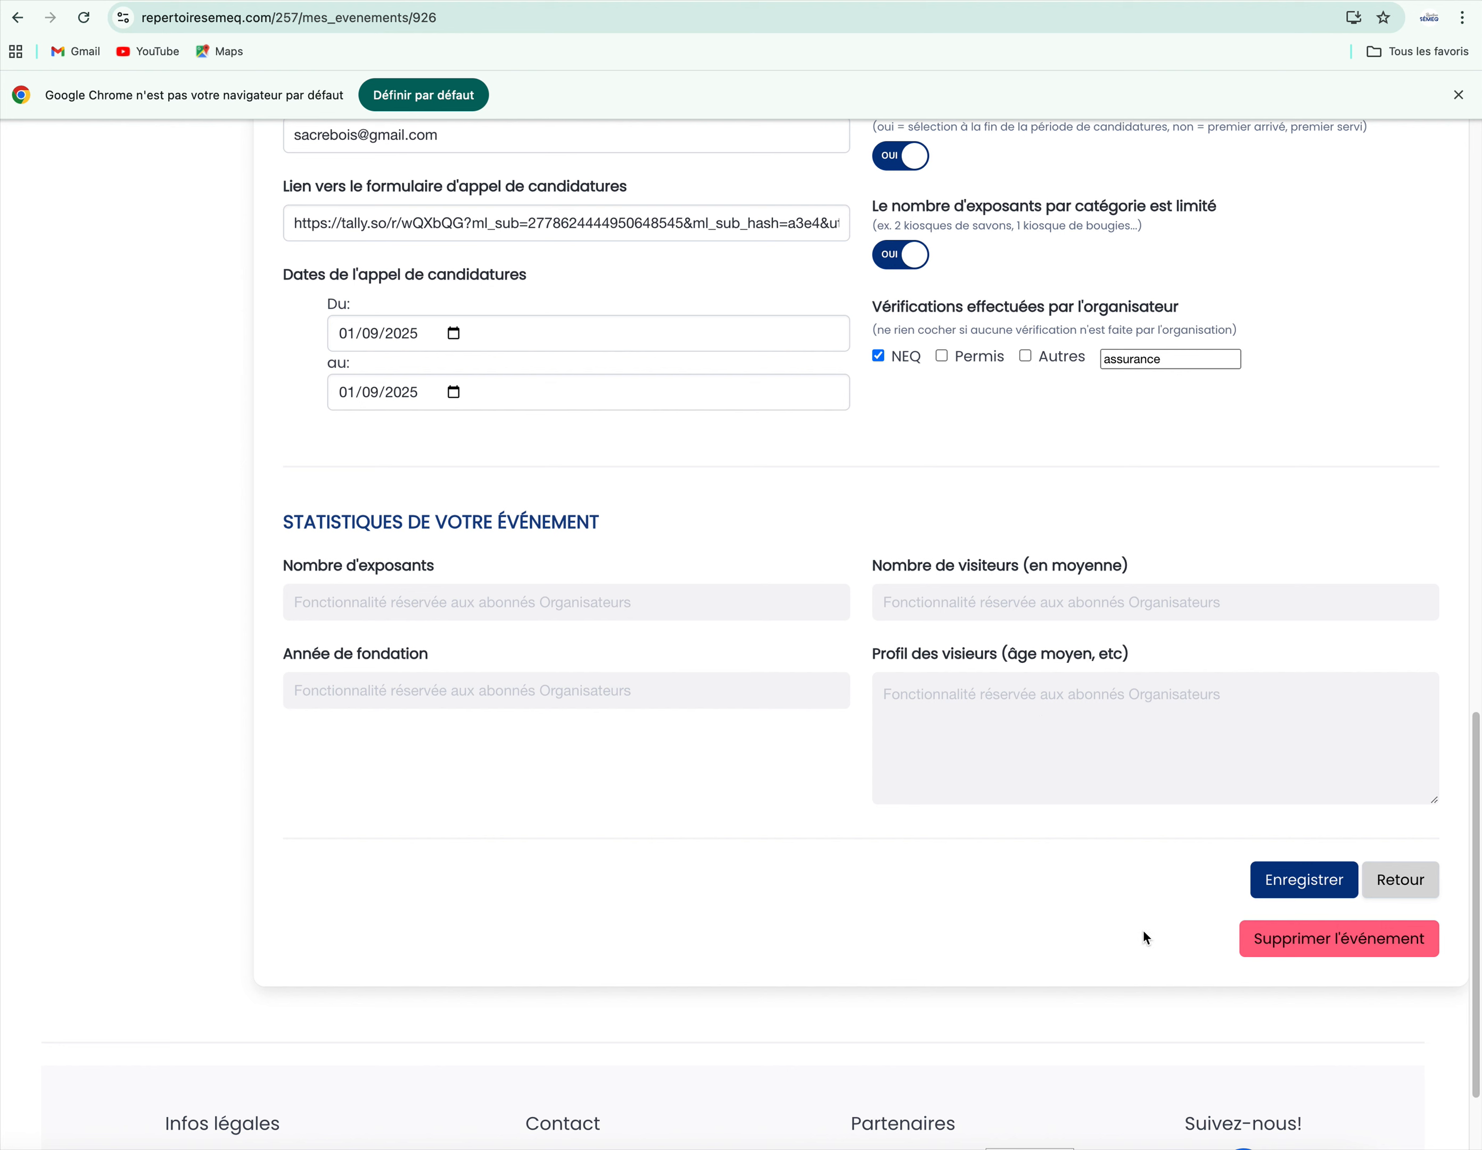
- Save the modified event and return to the list of the account's own events
click(1300, 885)
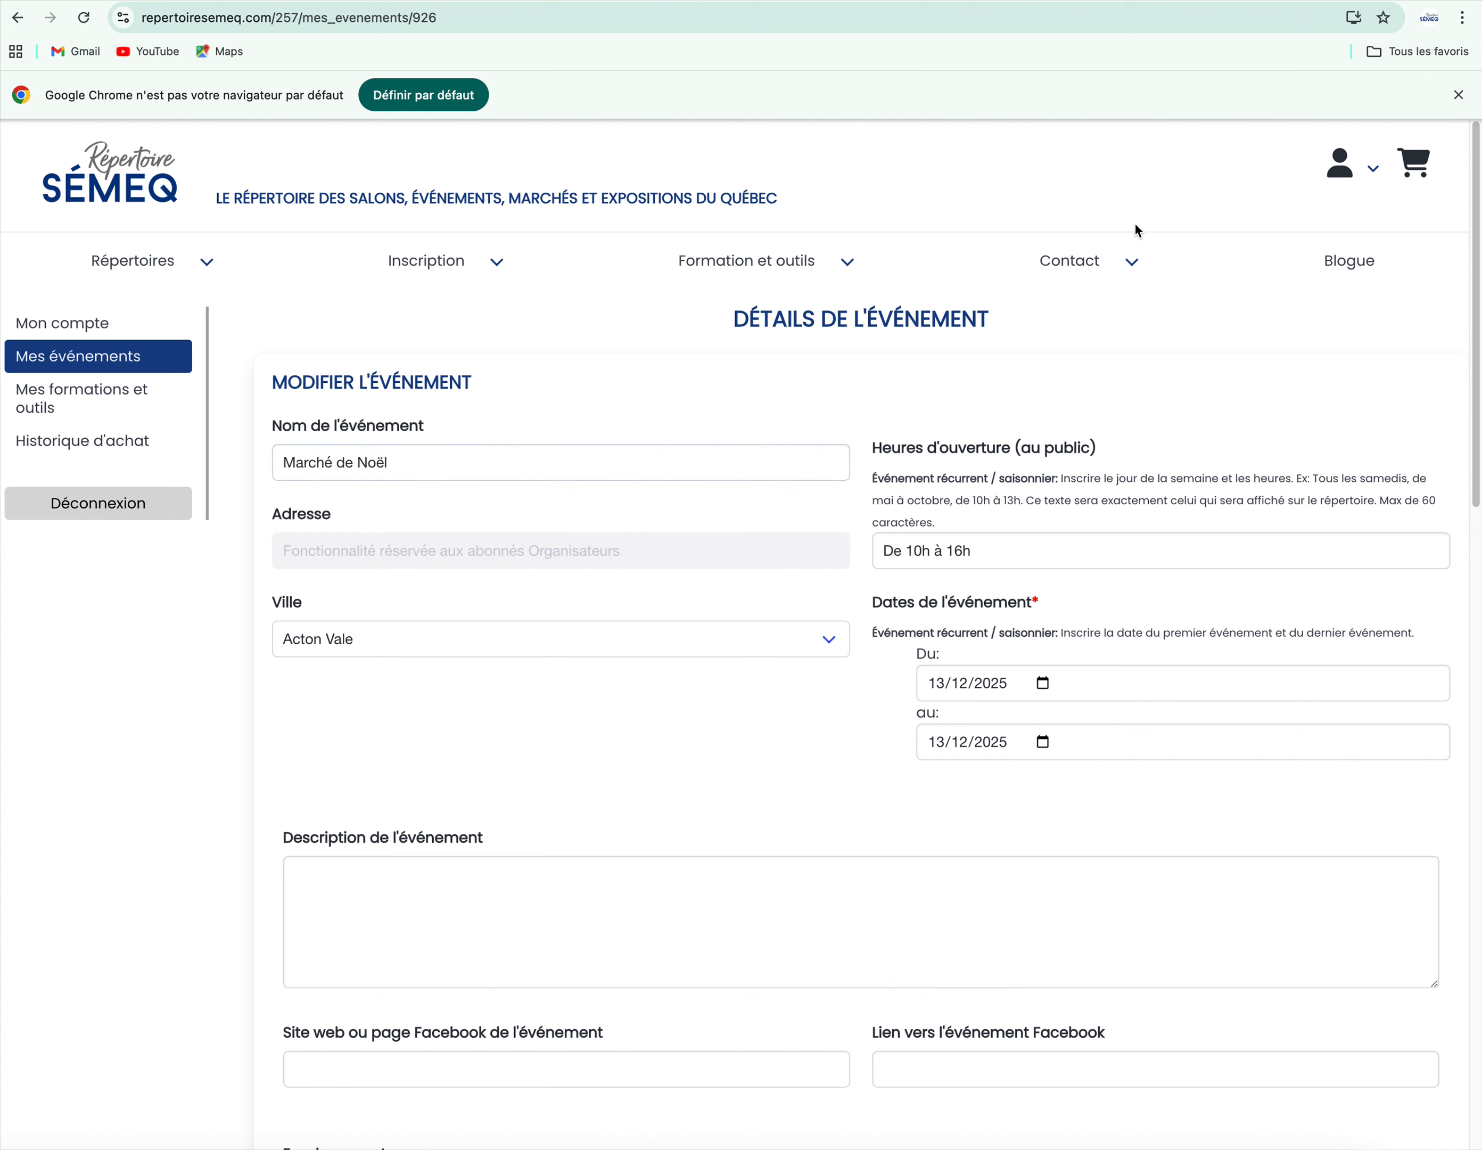
mouse_move(1348, 176)
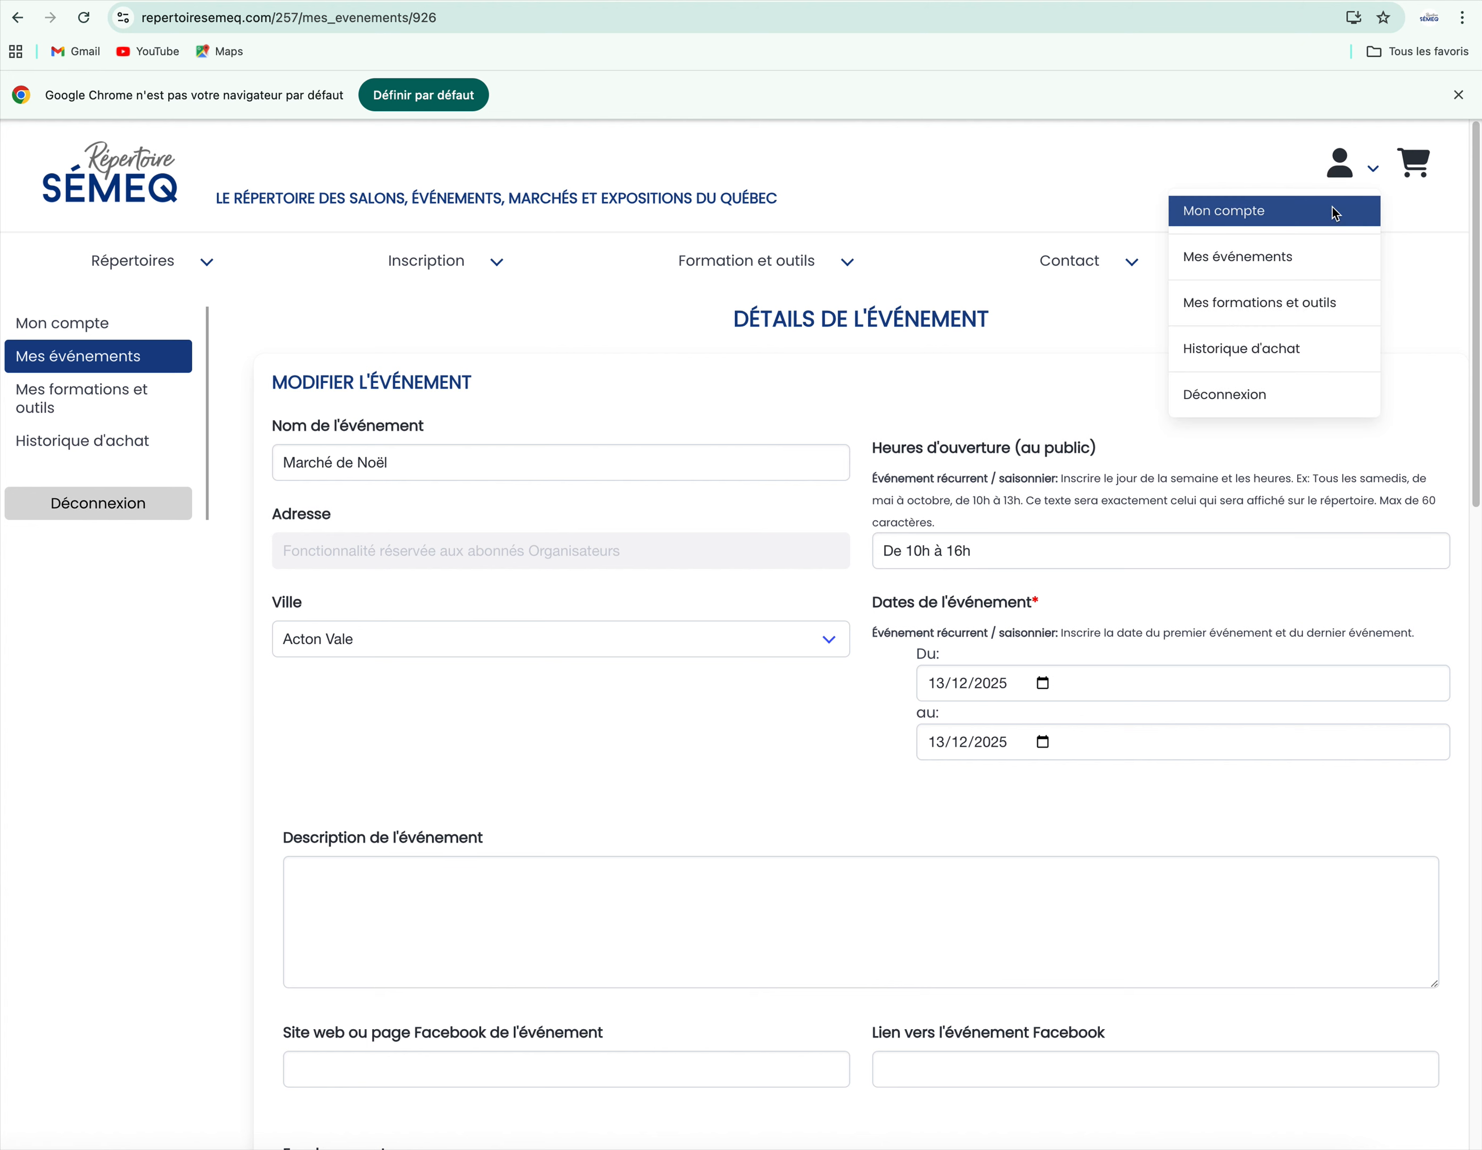
click(1307, 260)
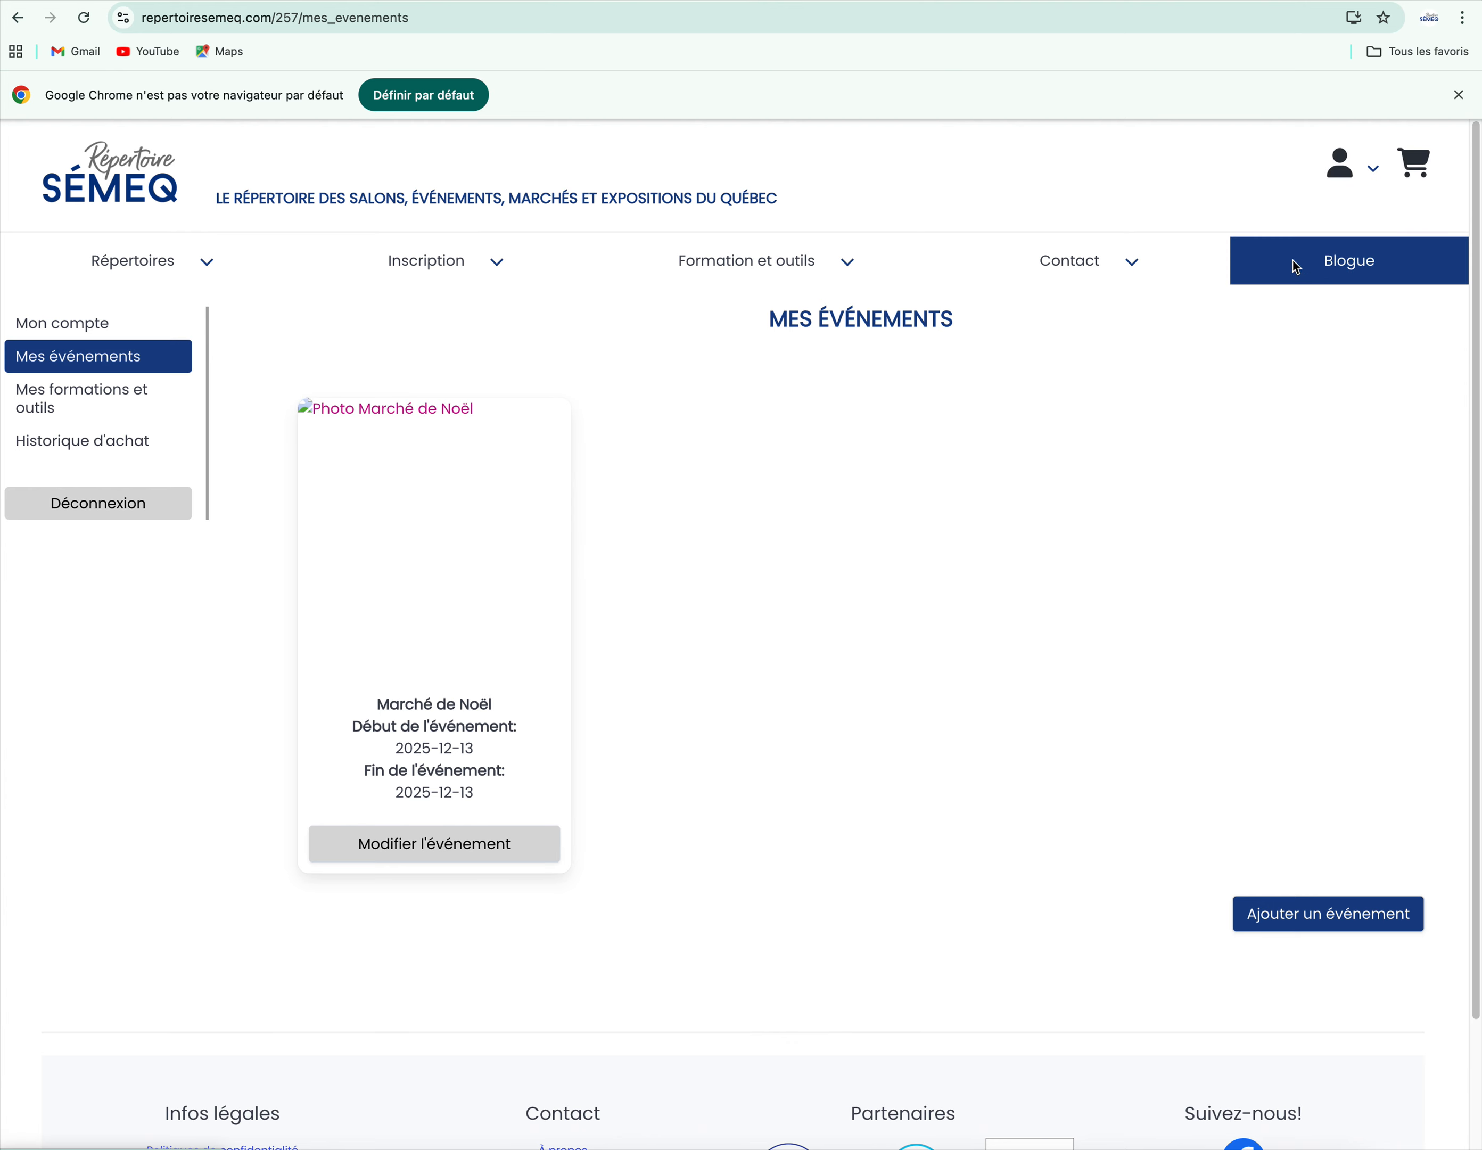